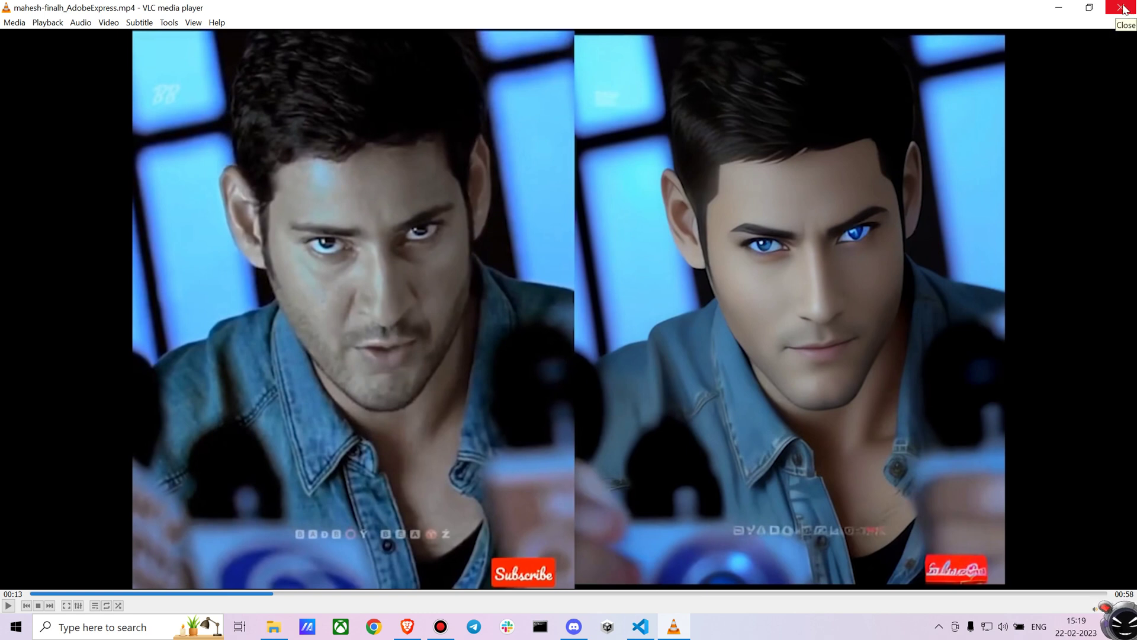
Step: Play the jhon-finalh_AdobeExpress.mp4 comparison clip in VLC, pause it, then close the player
click(1123, 9)
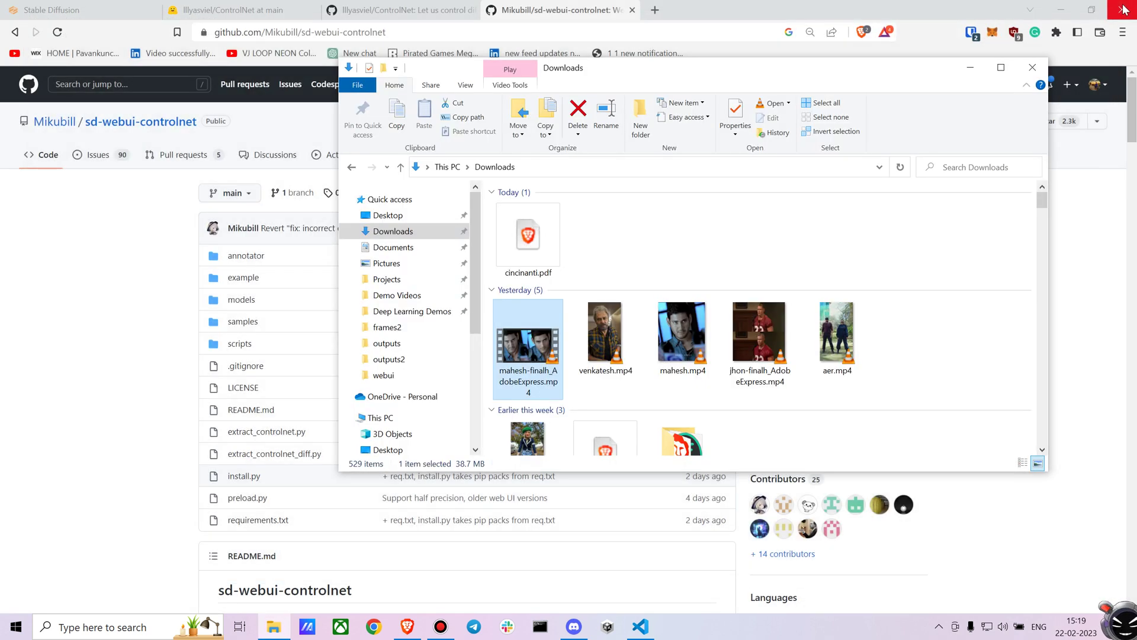
double_click(750, 337)
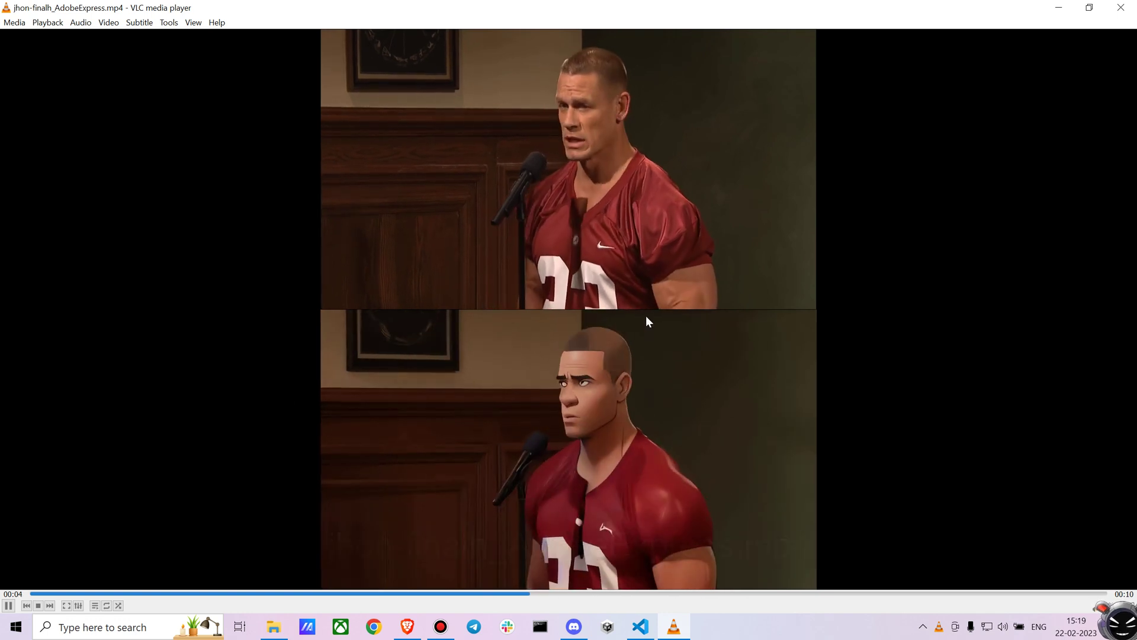
key(space)
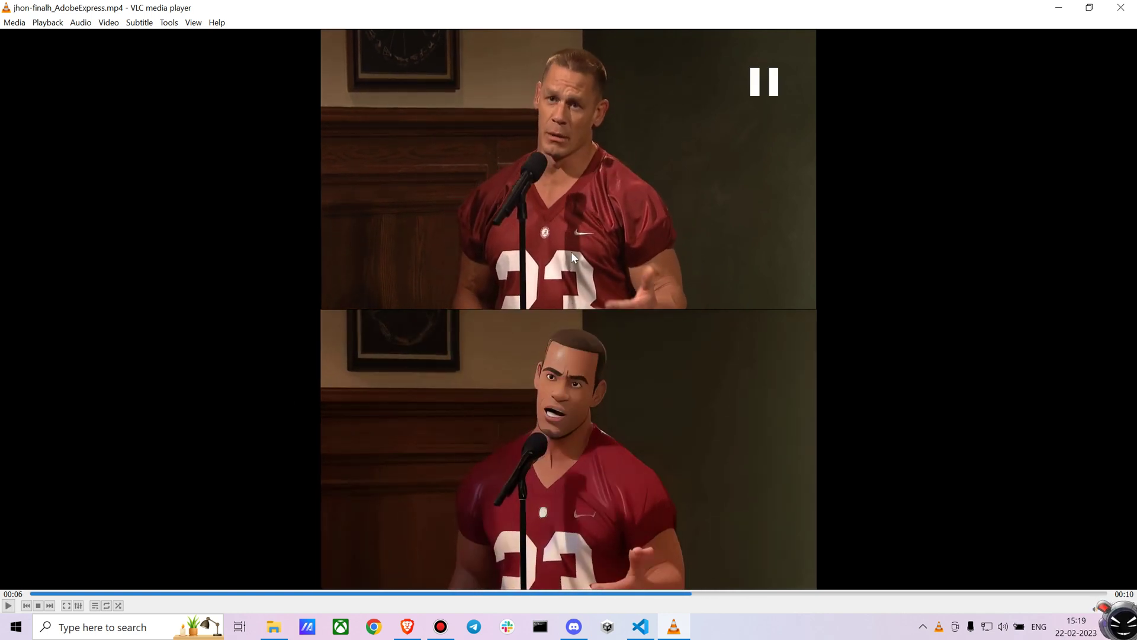
click(1134, 13)
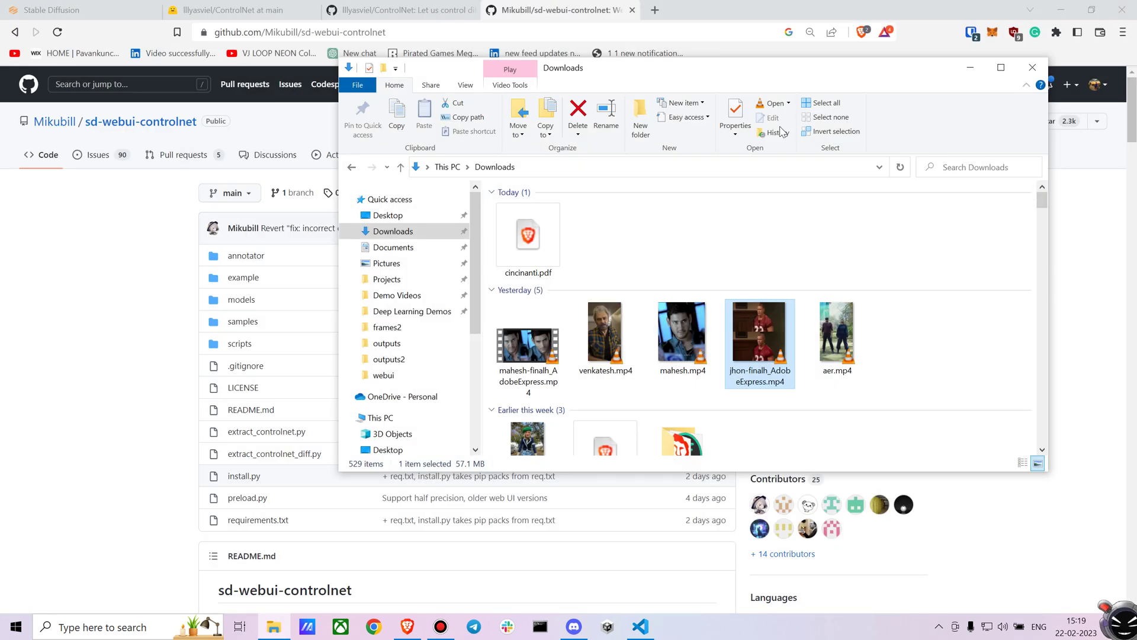
Step: Go to Extensions > Install from URL in the Stable Diffusion web UI
click(973, 69)
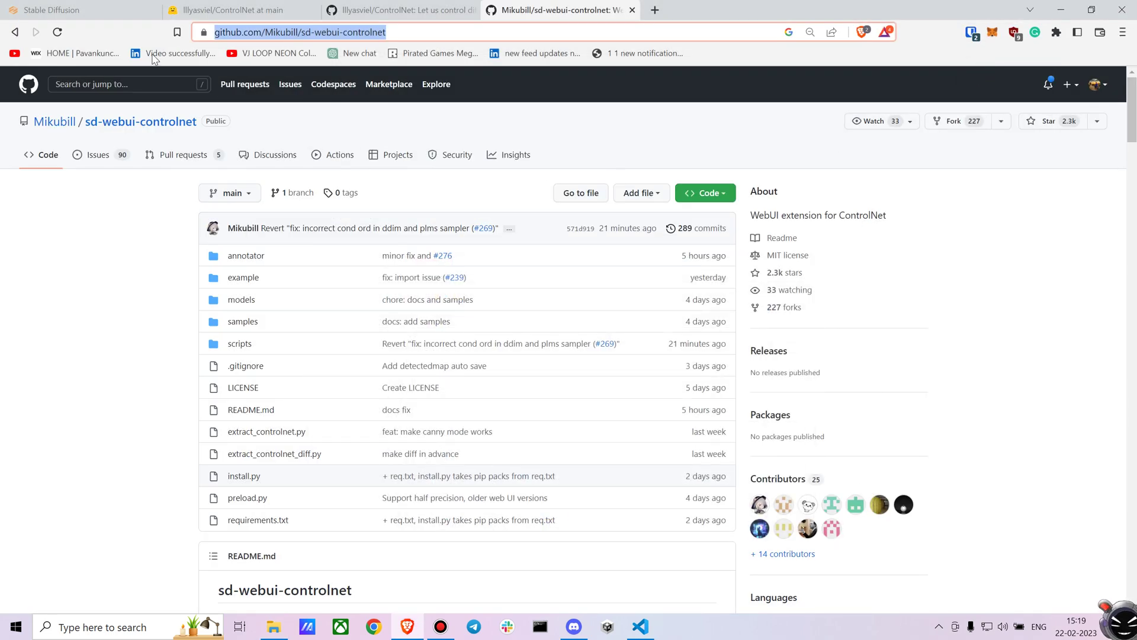
click(220, 14)
click(62, 12)
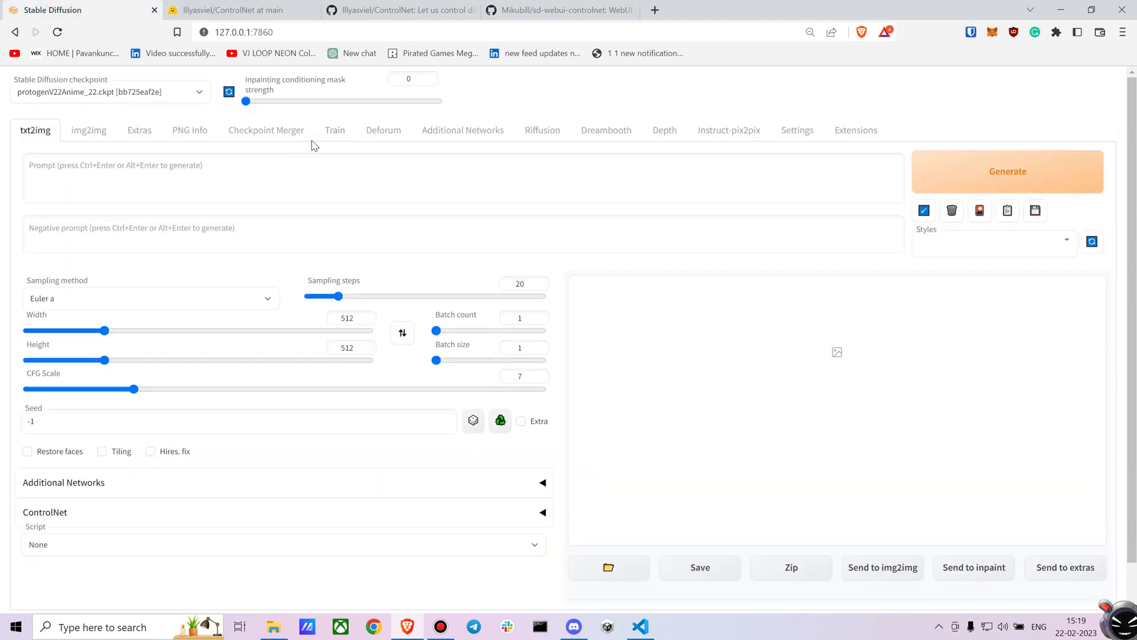
click(856, 131)
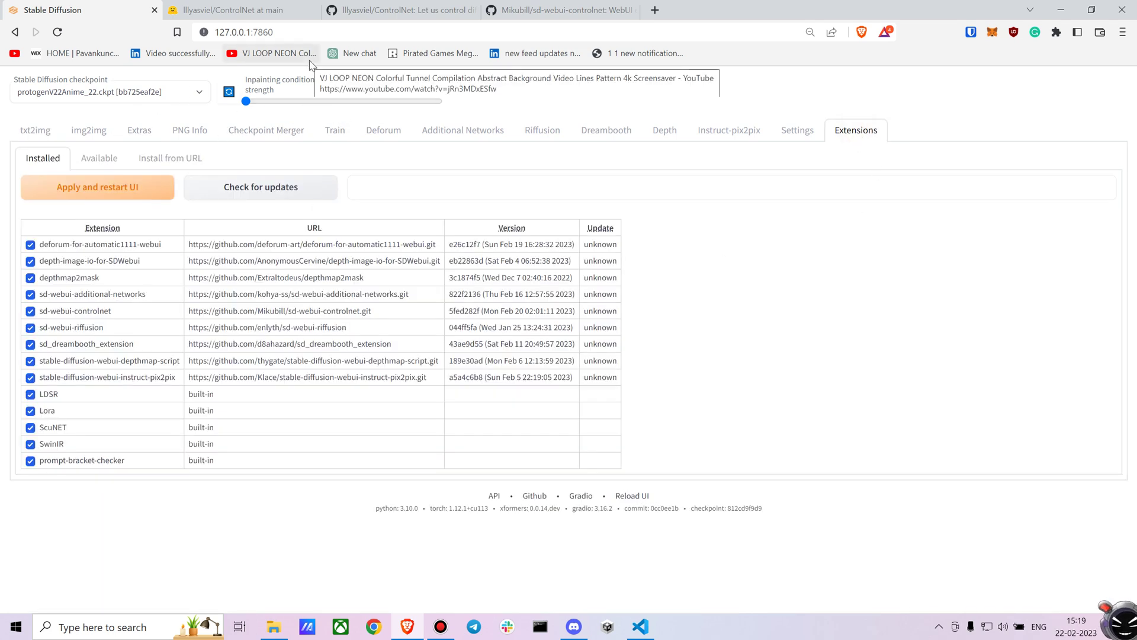
click(196, 159)
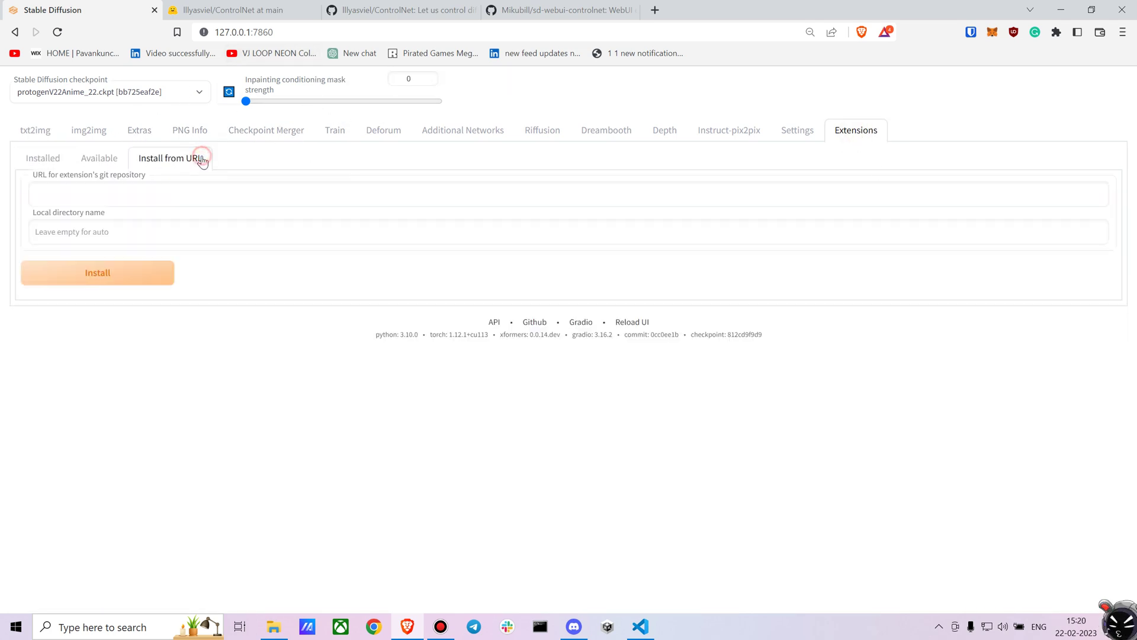
Step: Copy the sd-webui-controlnet GitHub repository address from its browser page
click(403, 10)
scroll(418, 190, up, 10)
click(527, 10)
click(403, 32)
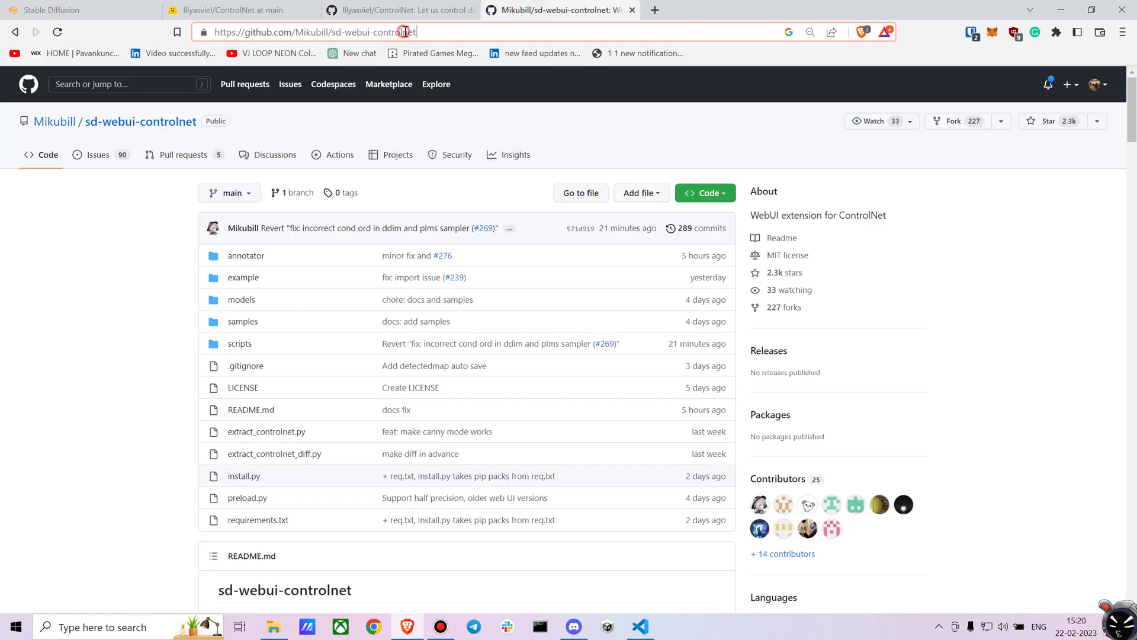
key(ctrl+a)
key(ctrl+c)
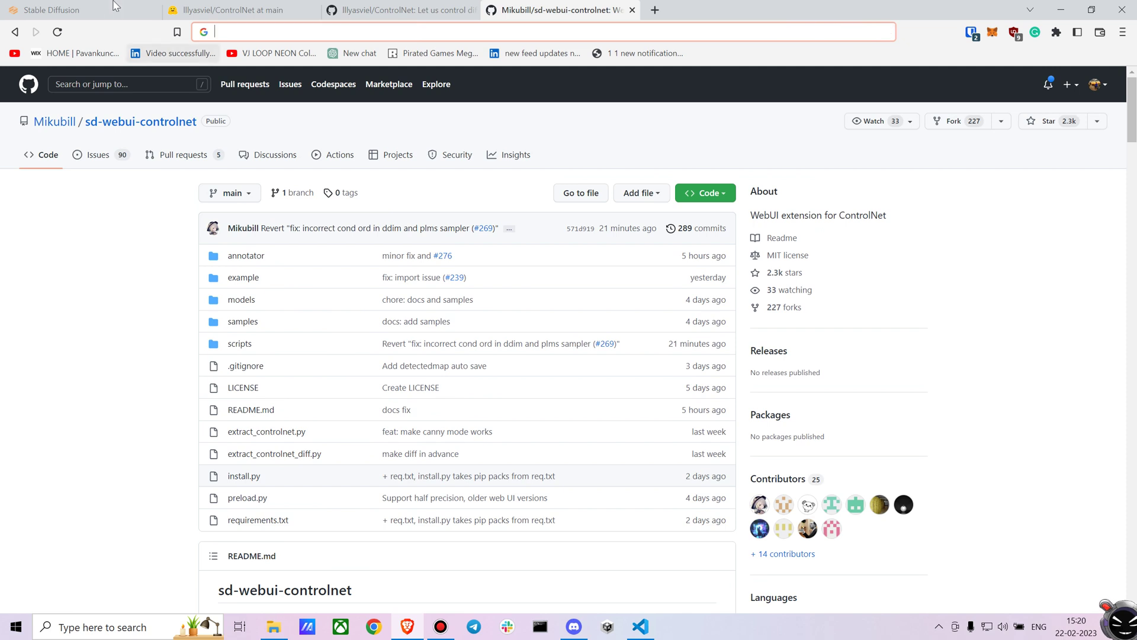
Step: Paste the sd-webui-controlnet URL and install; it fails because the directory already exists
click(89, 10)
click(108, 192)
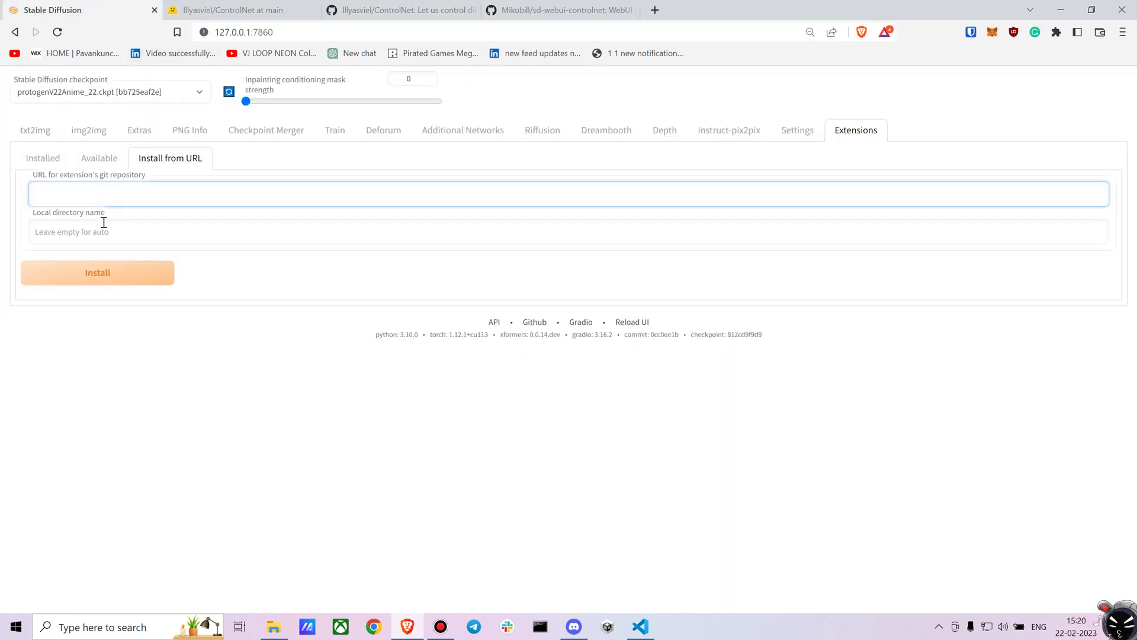
key(ctrl+v)
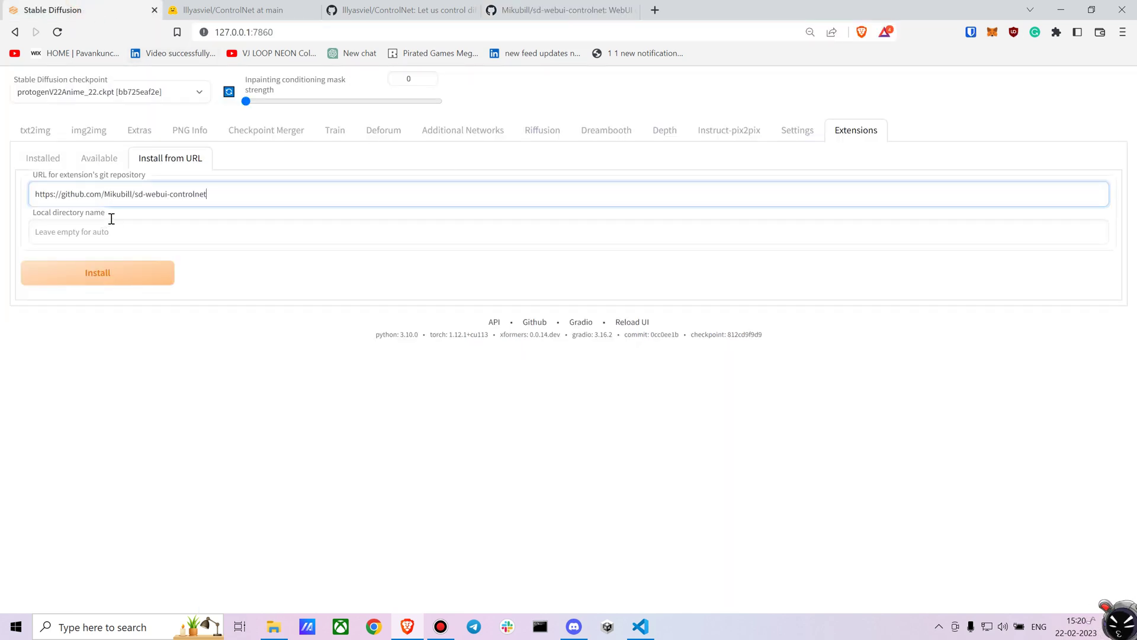
click(93, 286)
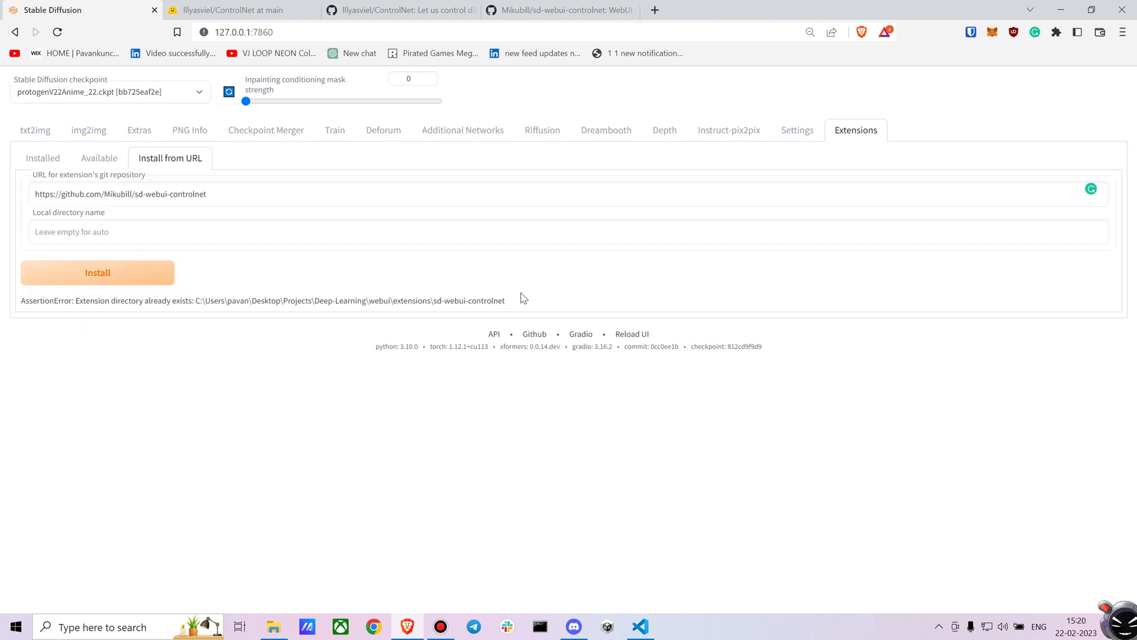
drag(524, 299, 433, 313)
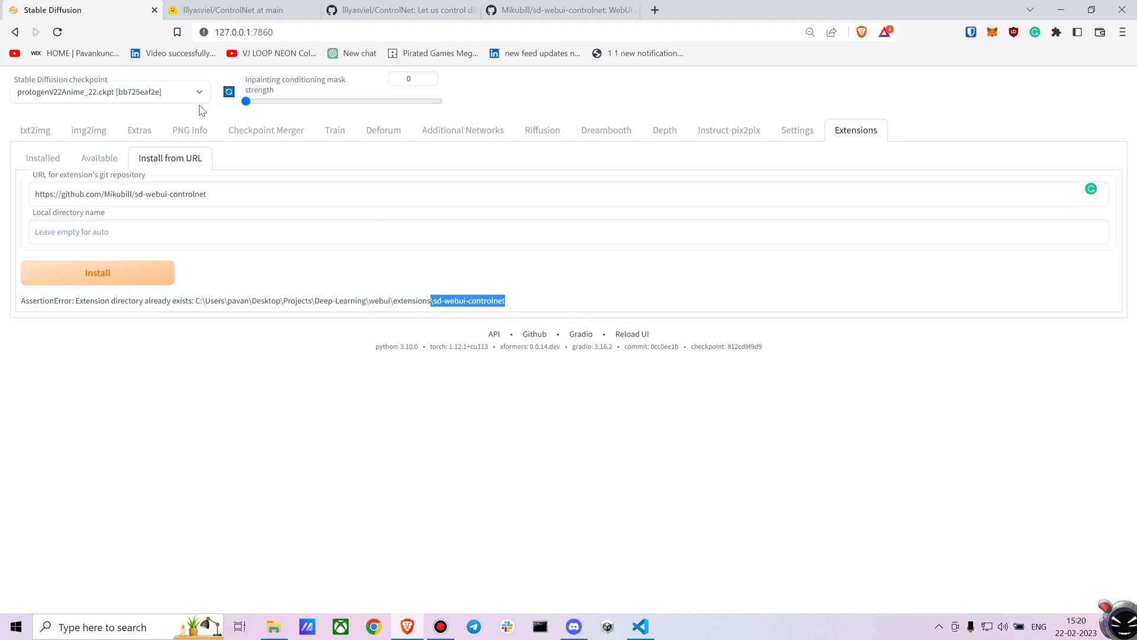
Step: Show the lllyasviel/ControlNet Files and versions list of control_sd15 .pth models on Hugging Face
click(215, 11)
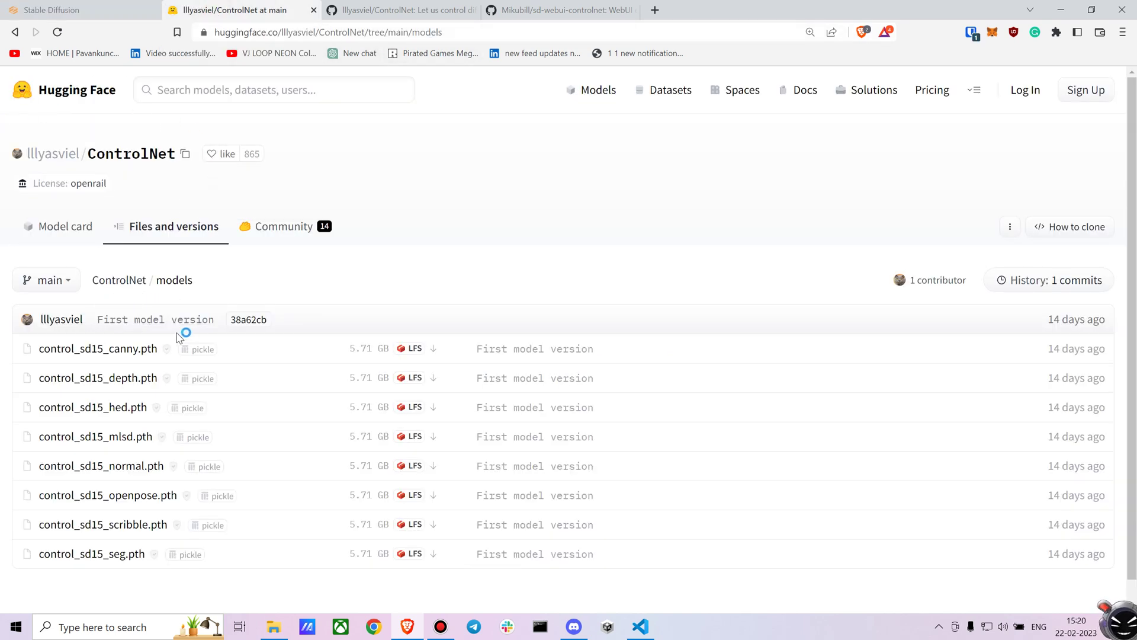
scroll(308, 329, down, 2)
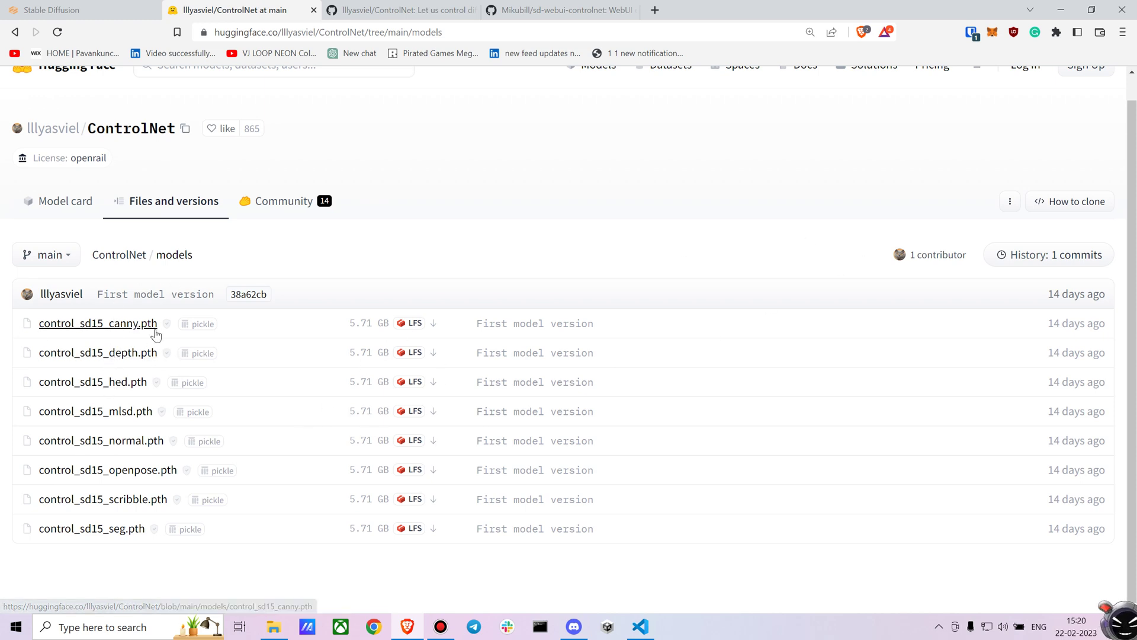
Step: Check that webui\extensions\sd-webui-controlnet\models holds control_sd15_canny.pth and control_sd15_depth.pth, then minimize Explorer
mouse_move(274, 626)
click(268, 572)
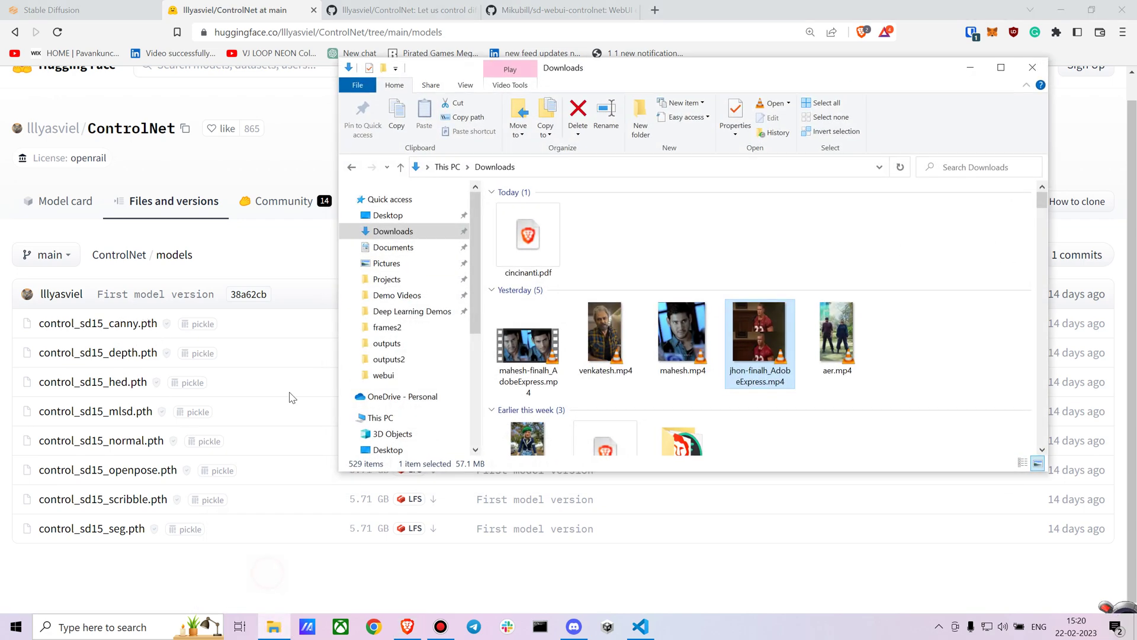
click(383, 375)
click(605, 346)
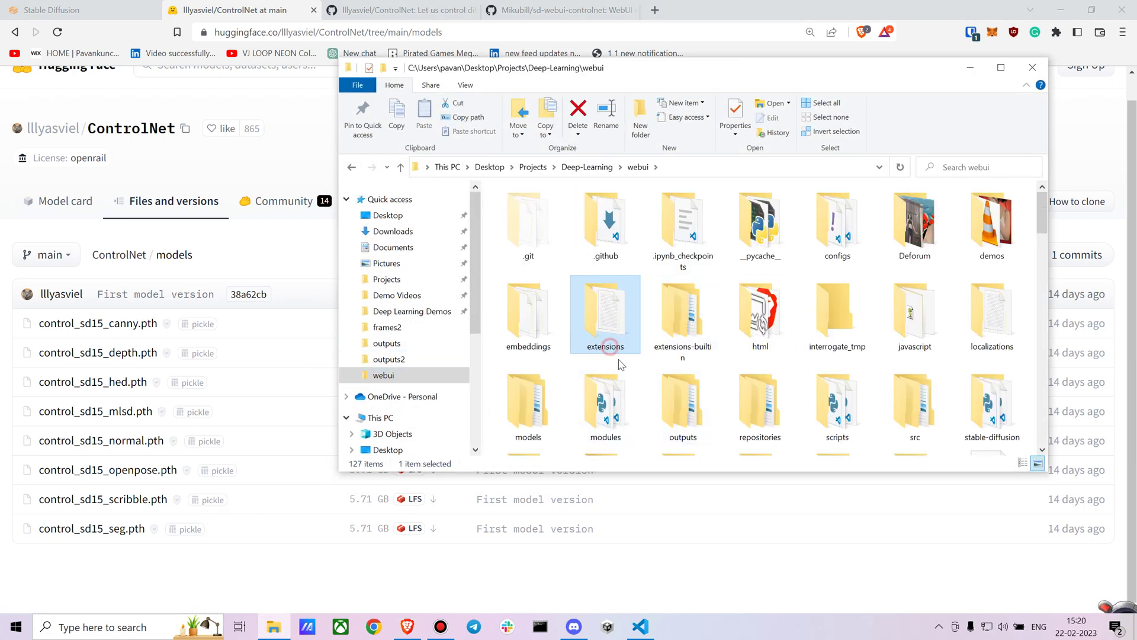
scroll(623, 370, down, 10)
scroll(623, 370, up, 10)
click(616, 330)
double_click(616, 330)
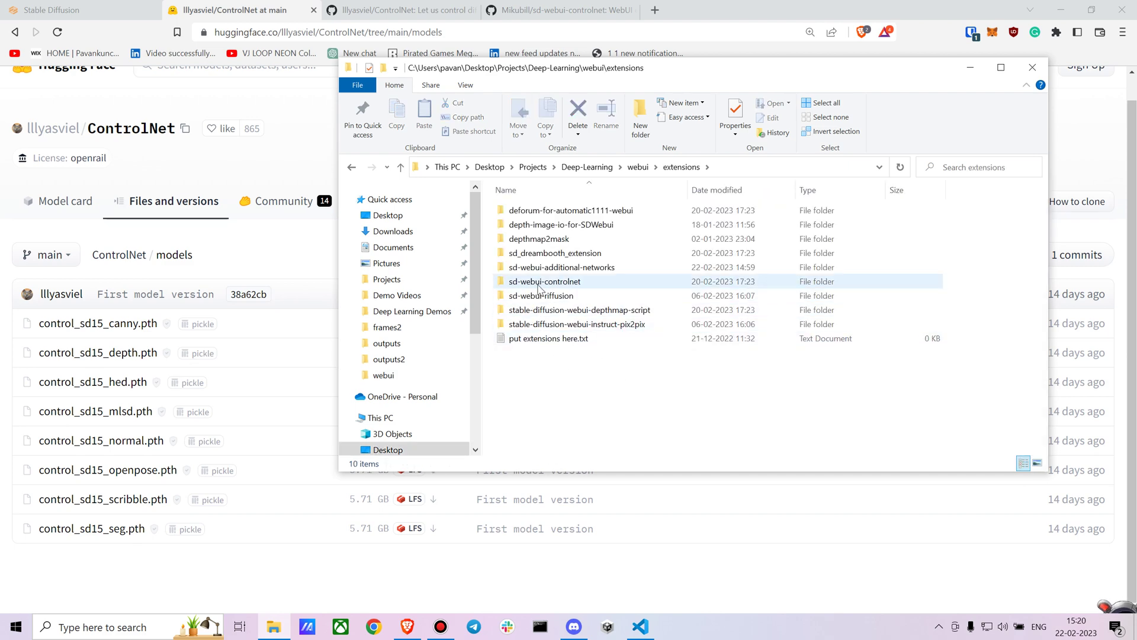
double_click(551, 282)
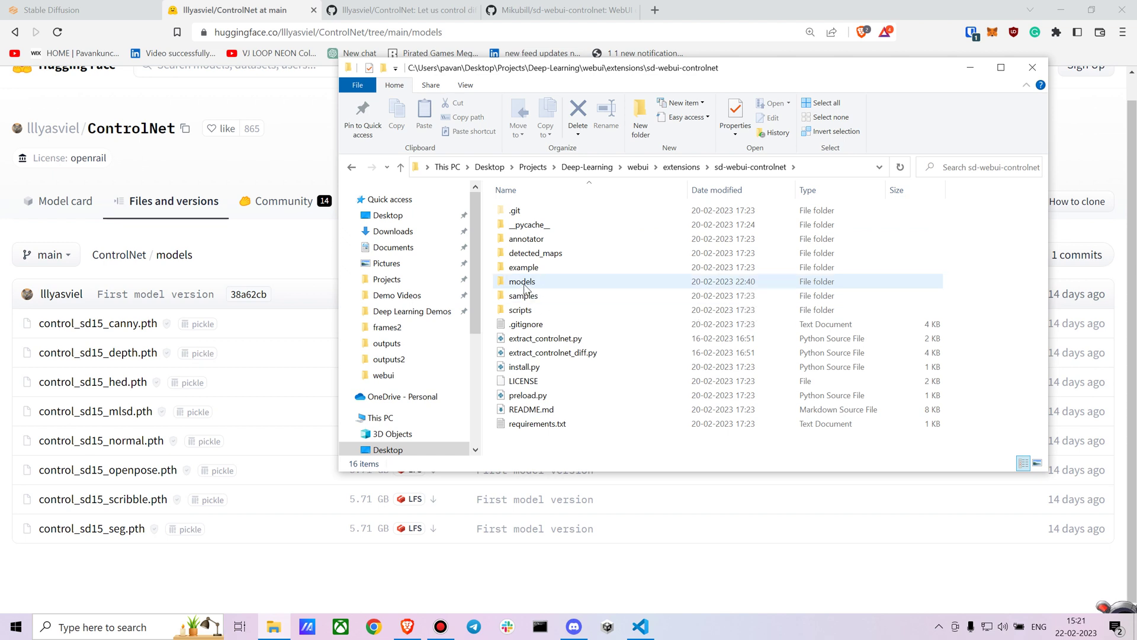
double_click(524, 283)
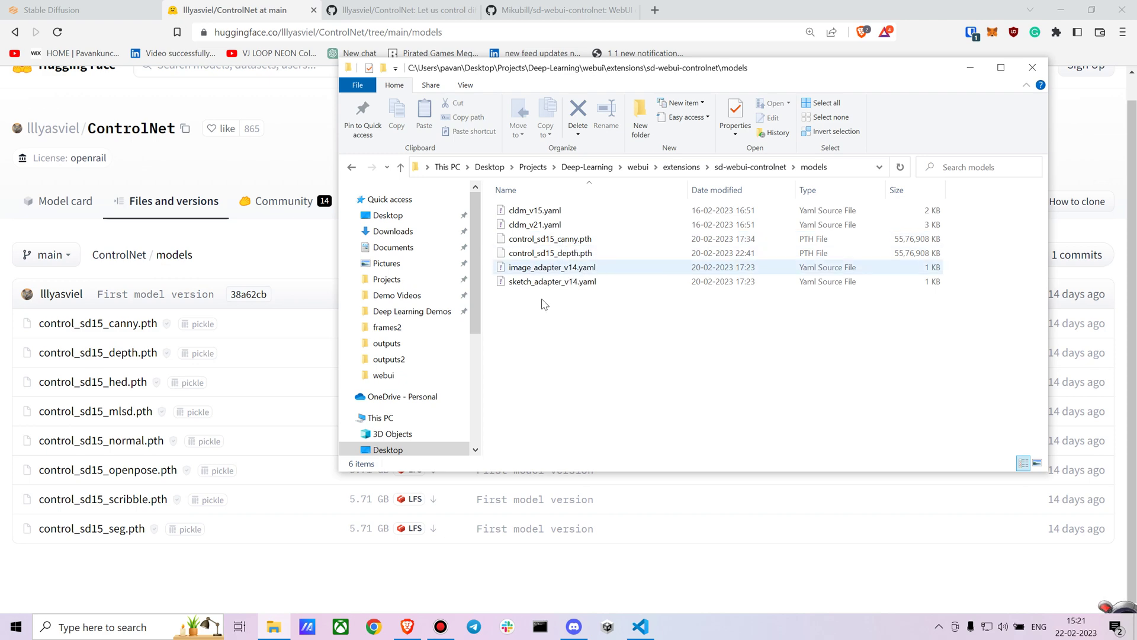
click(970, 67)
Step: Expand the ControlNet section on the txt2img tab for reference
click(54, 10)
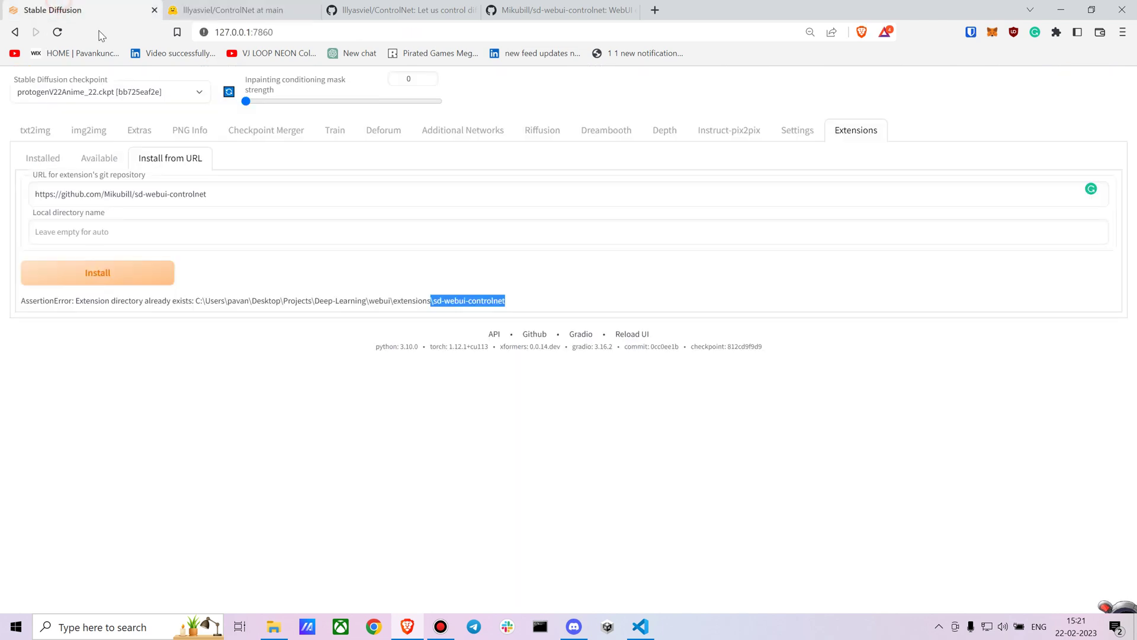
click(83, 129)
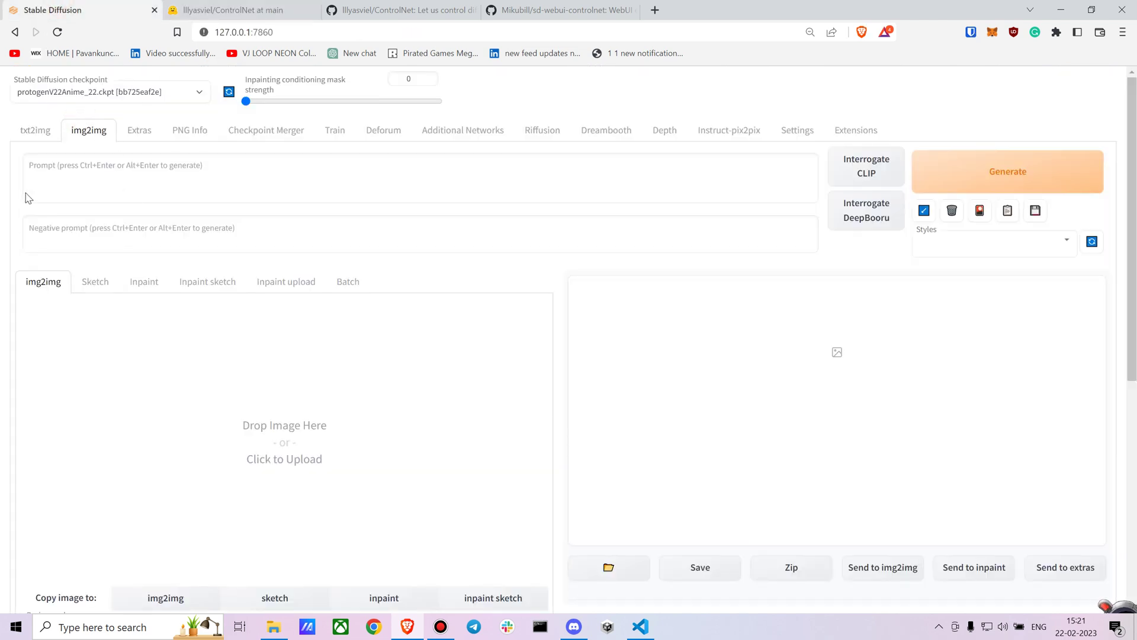
click(35, 130)
scroll(112, 296, down, 1)
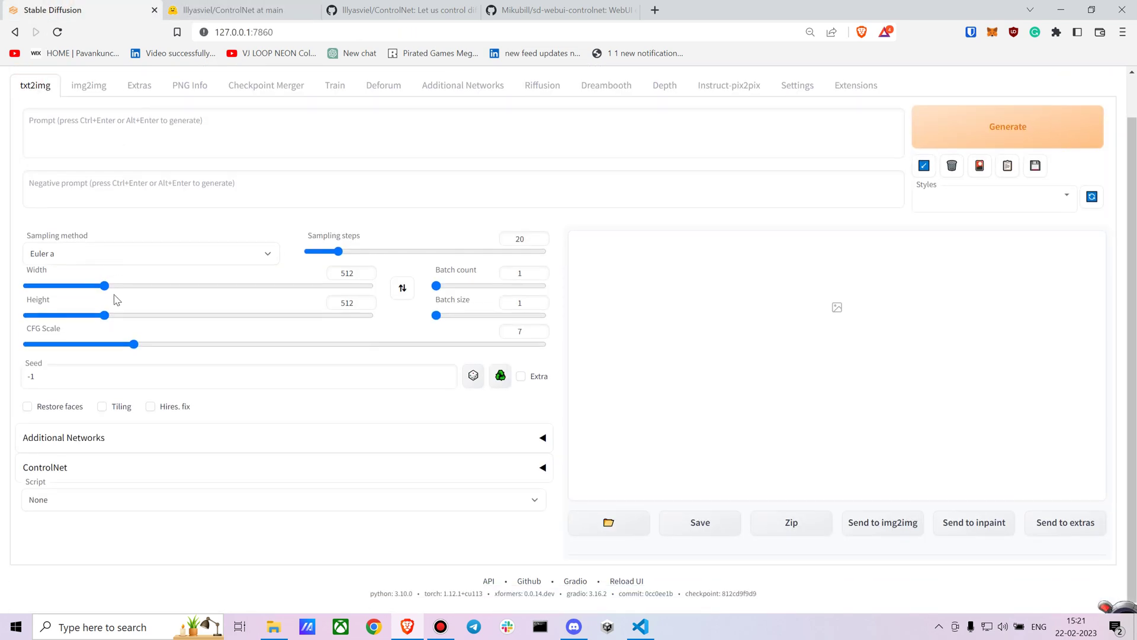
click(82, 477)
scroll(84, 465, down, 3)
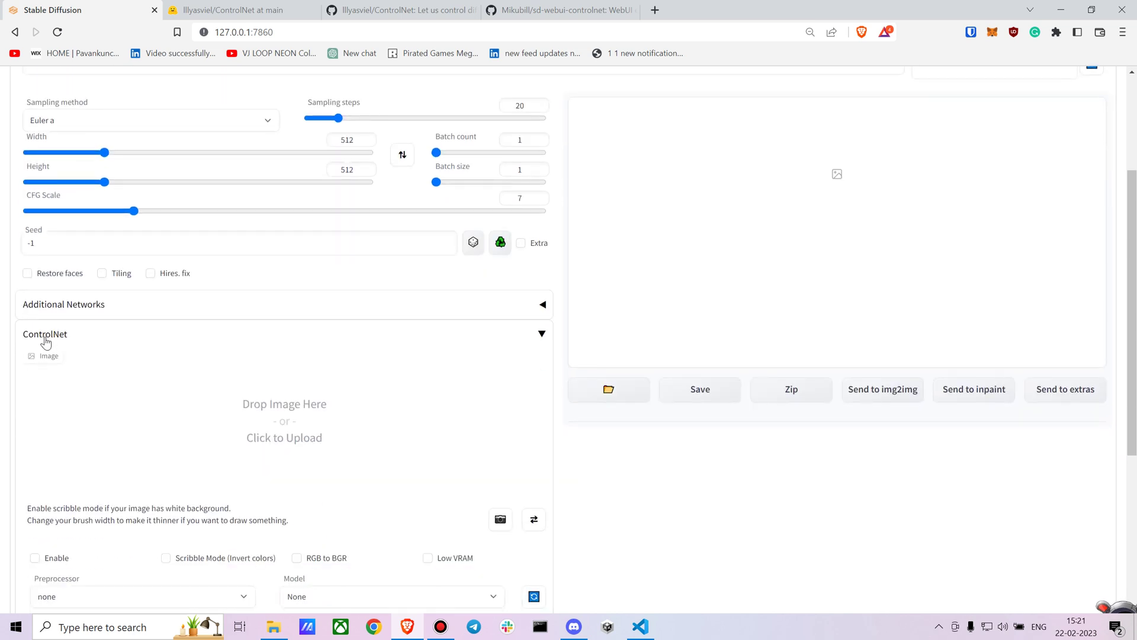
scroll(404, 345, up, 4)
Step: Expand the ControlNet section on the img2img tab
click(84, 140)
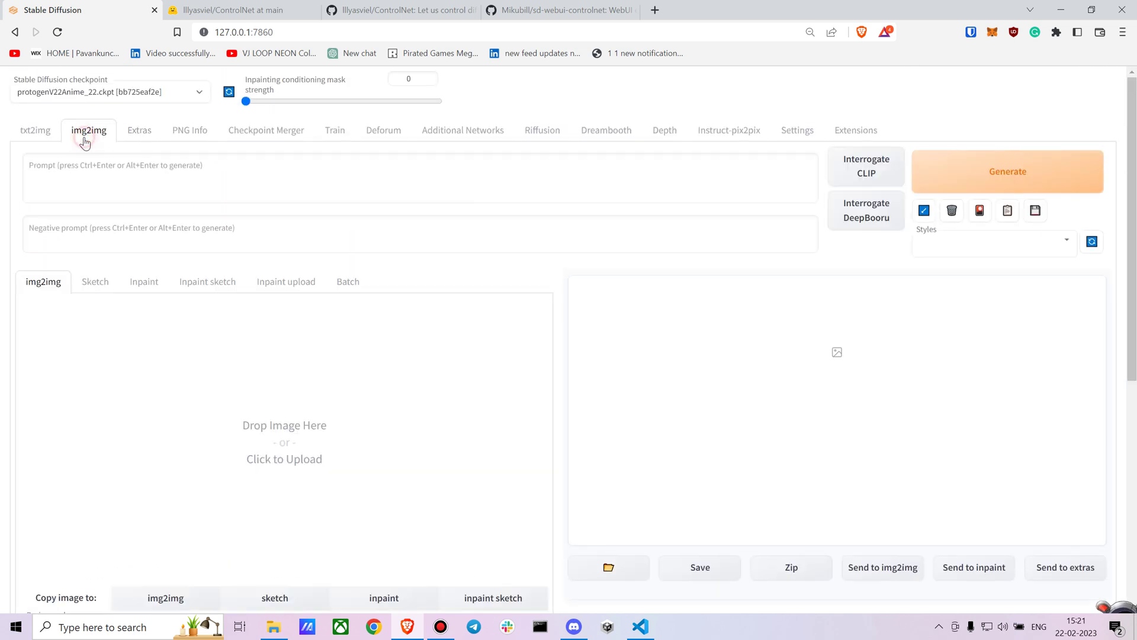
scroll(195, 300, down, 8)
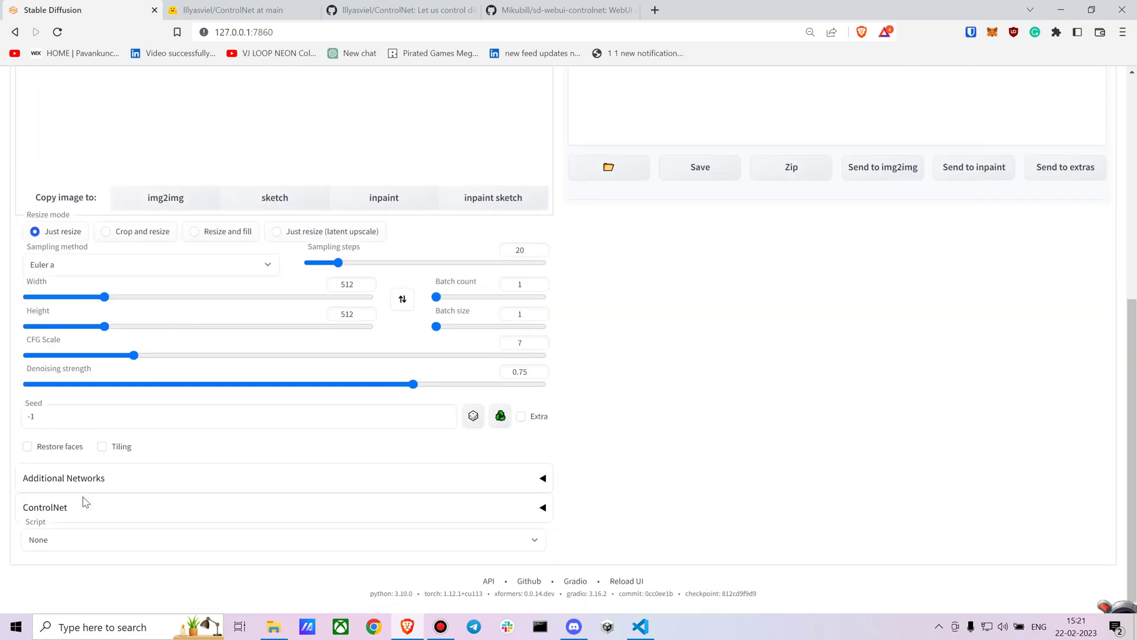
click(86, 507)
scroll(160, 450, up, 8)
scroll(127, 353, down, 1)
scroll(136, 350, up, 2)
scroll(136, 350, down, 1)
Step: Drag frame1.jpg from webui\videos\frames onto the img2img input image area
mouse_move(273, 625)
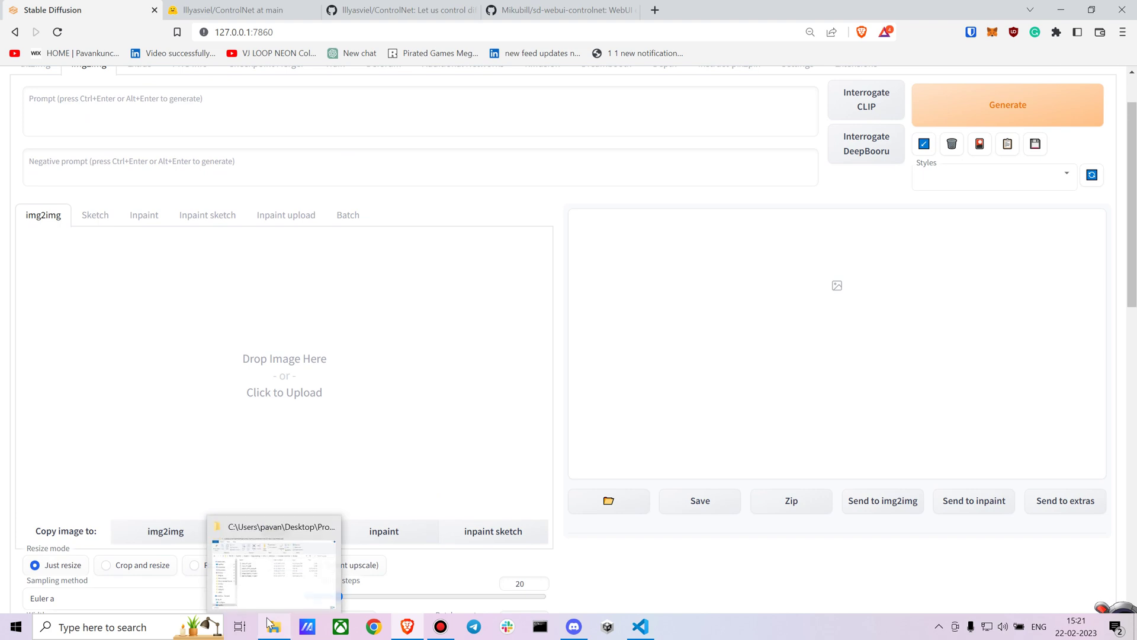
click(276, 587)
click(384, 377)
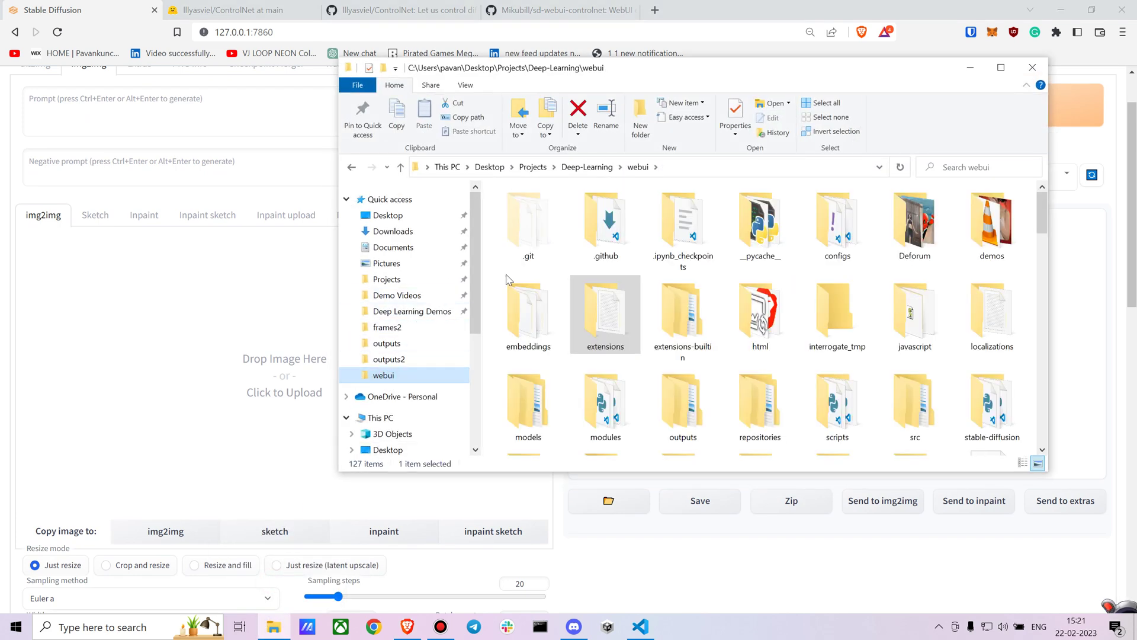
scroll(652, 379, down, 4)
scroll(654, 379, up, 2)
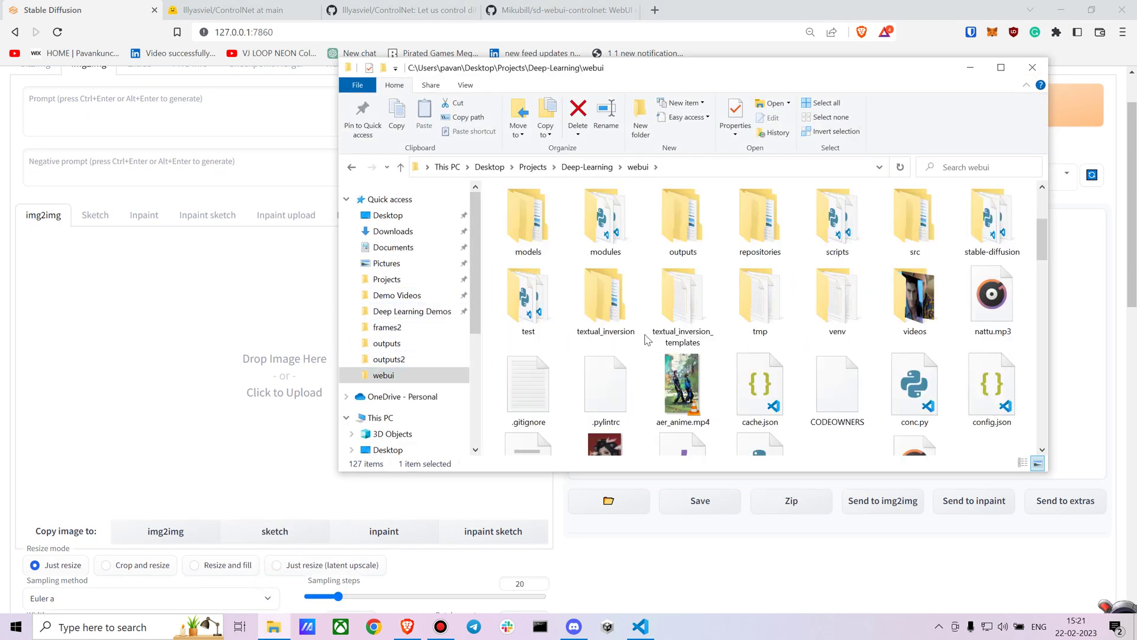
double_click(898, 322)
double_click(604, 228)
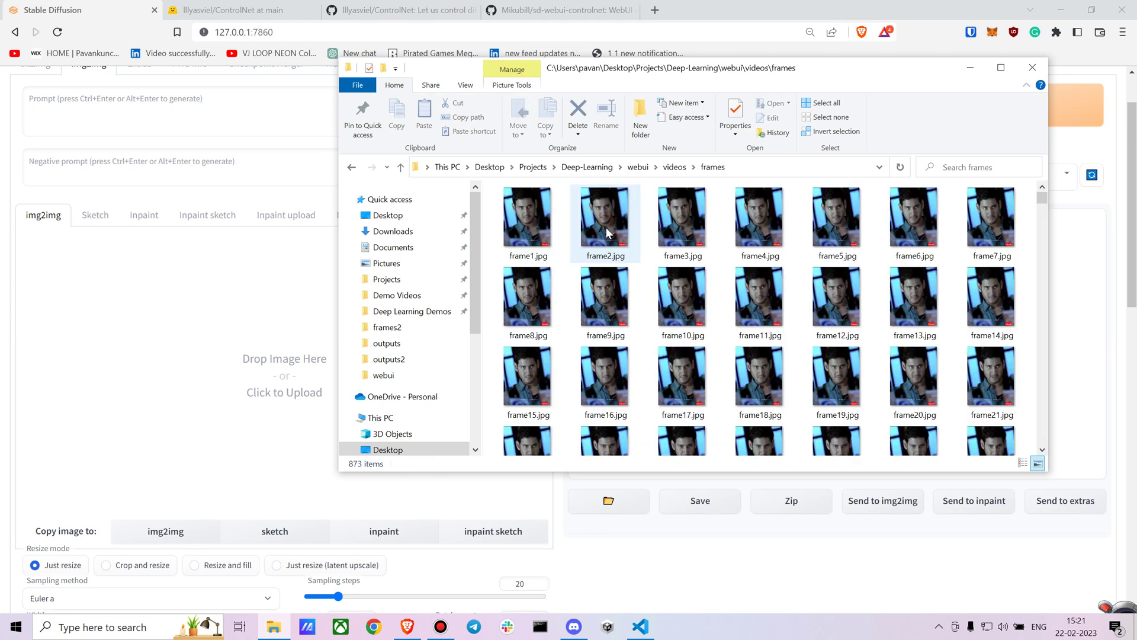
drag(820, 74, 908, 64)
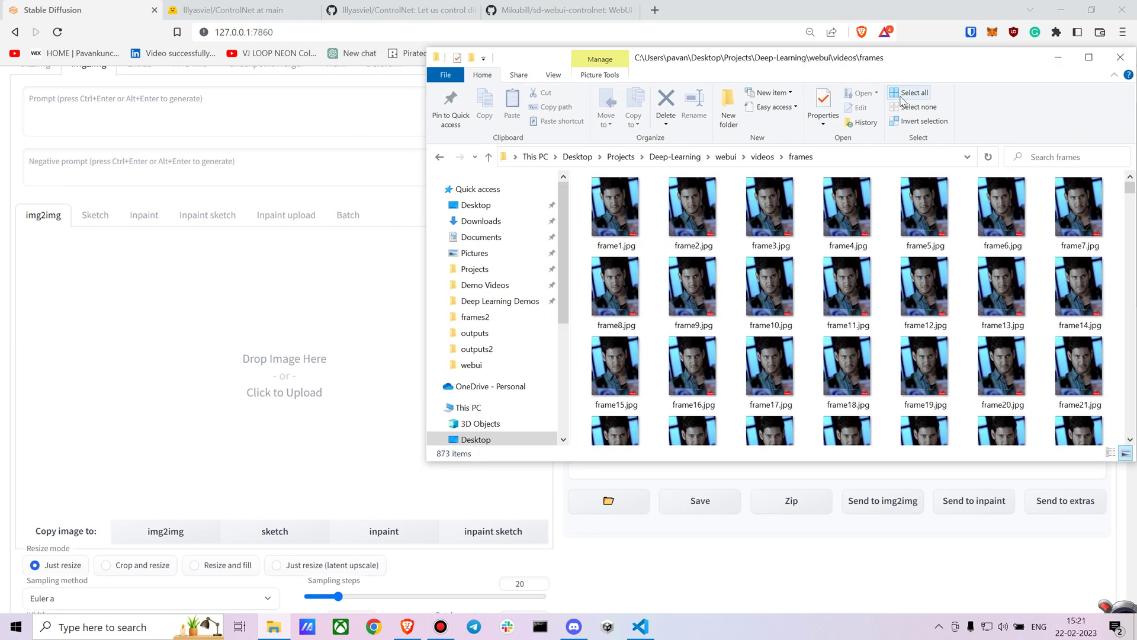
drag(635, 207, 319, 343)
Step: Tidy the end of the denim-shirt, microphone prompt, removing the '<error>' tag, and show the checkpoints
scroll(379, 332, up, 1)
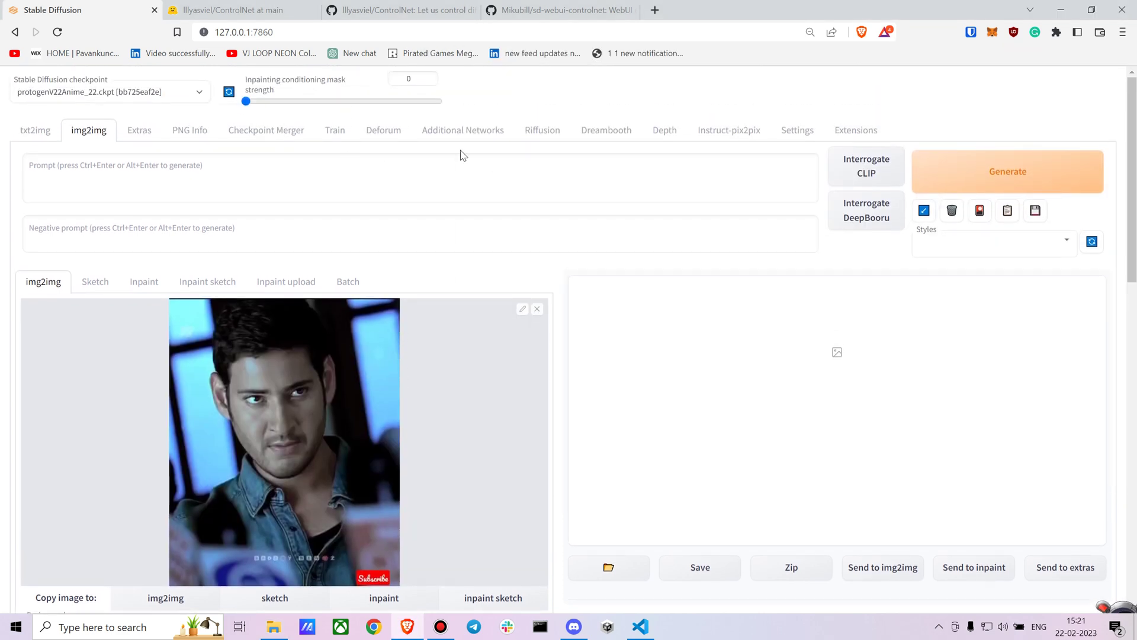
scroll(151, 355, down, 1)
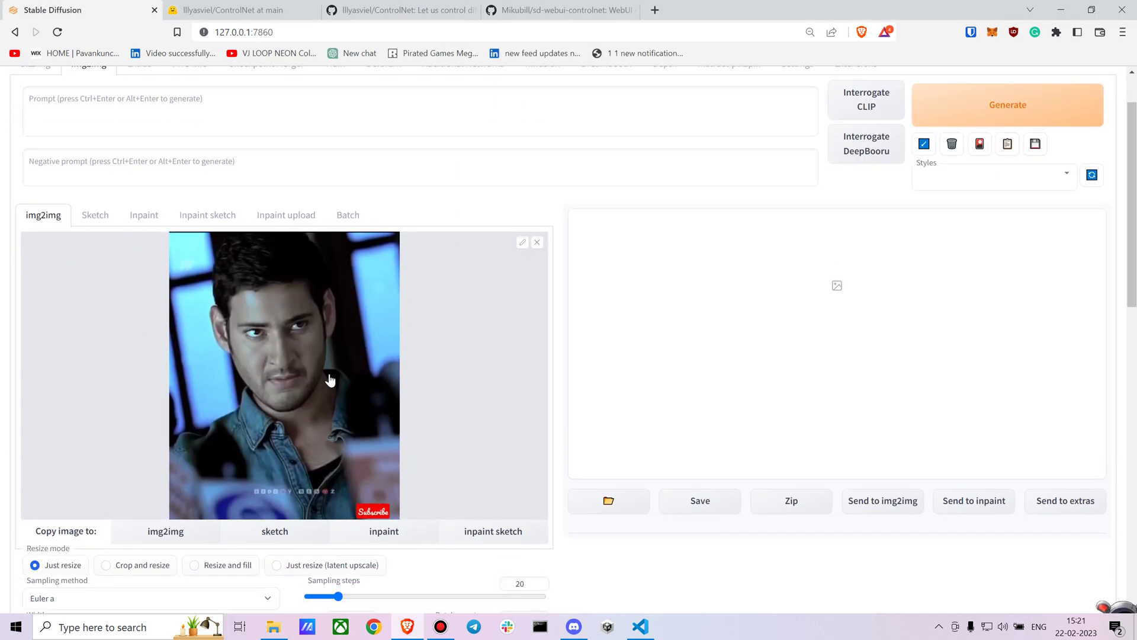
scroll(592, 273, up, 1)
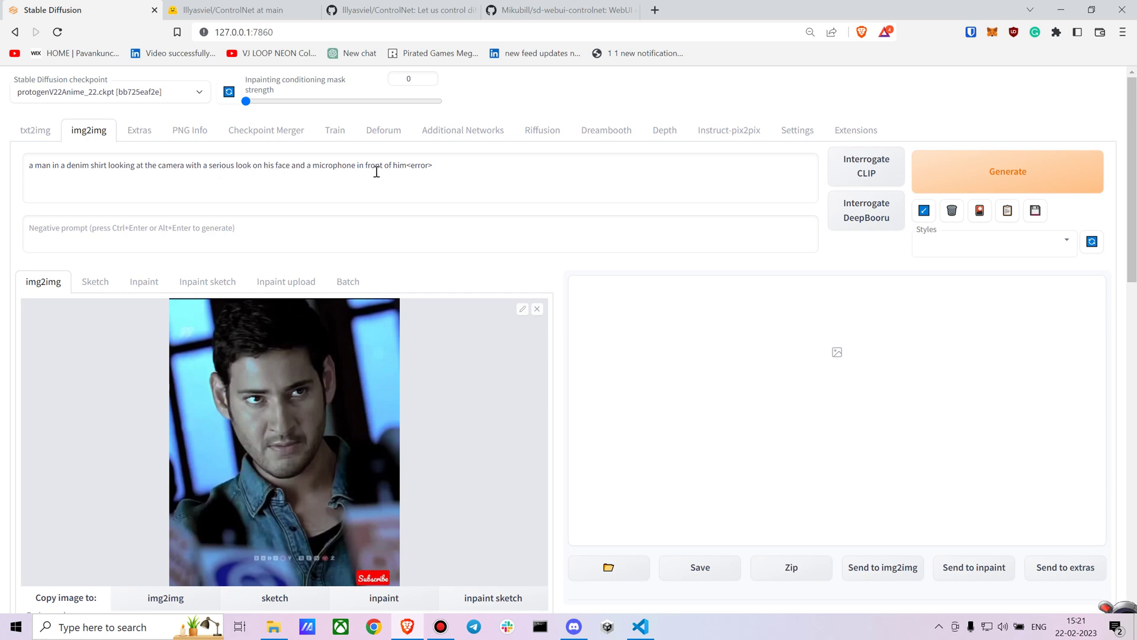
click(468, 168)
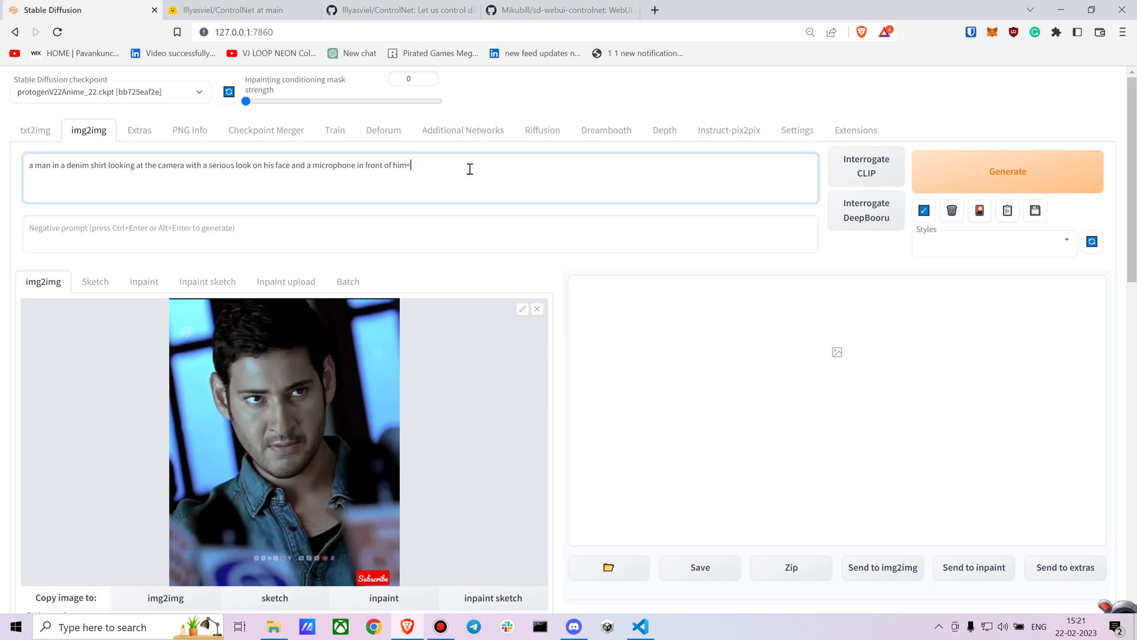
text(()
click(54, 99)
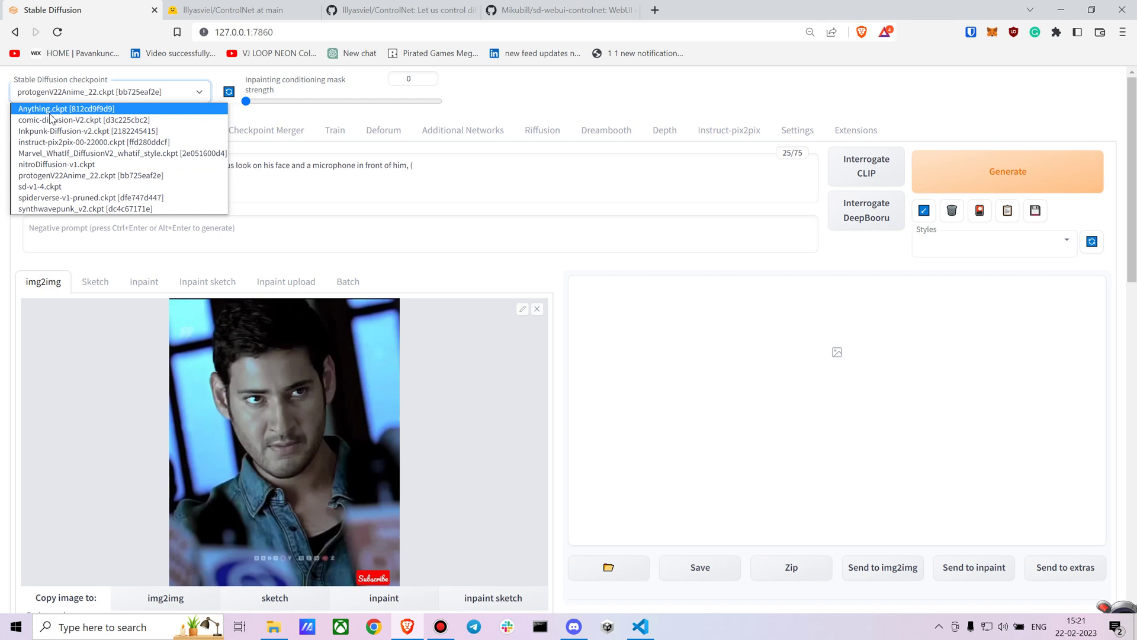
Step: Load spiderverse-v1-pruned, add '((spiderverse style)), 8k, insane details, (handsome)', and start negatives 'unclear, weird'
click(79, 198)
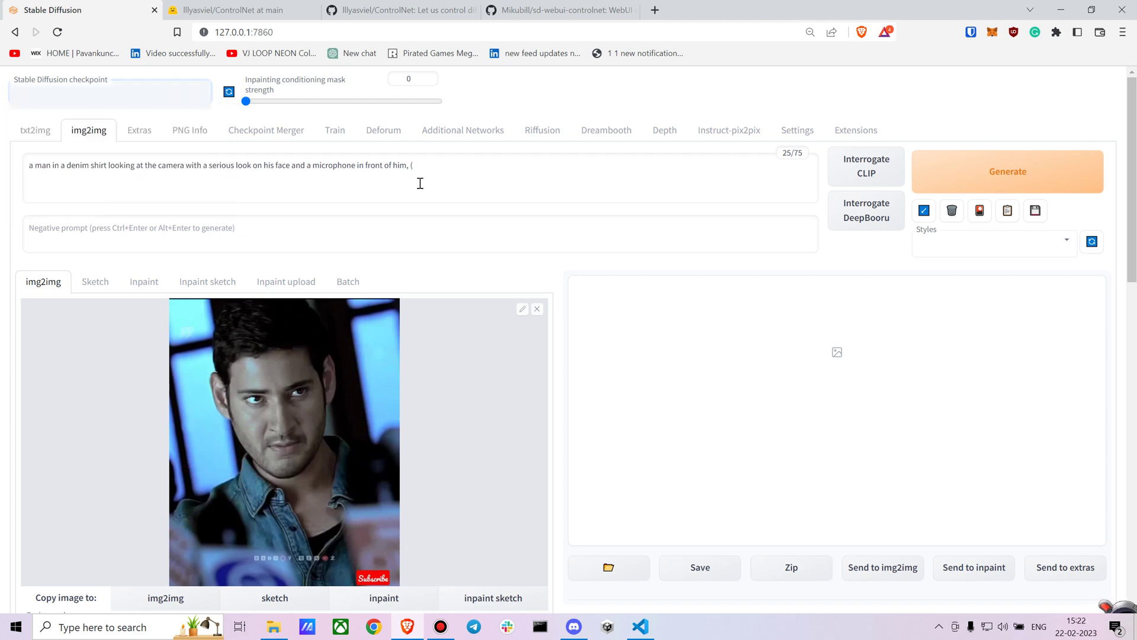
click(432, 163)
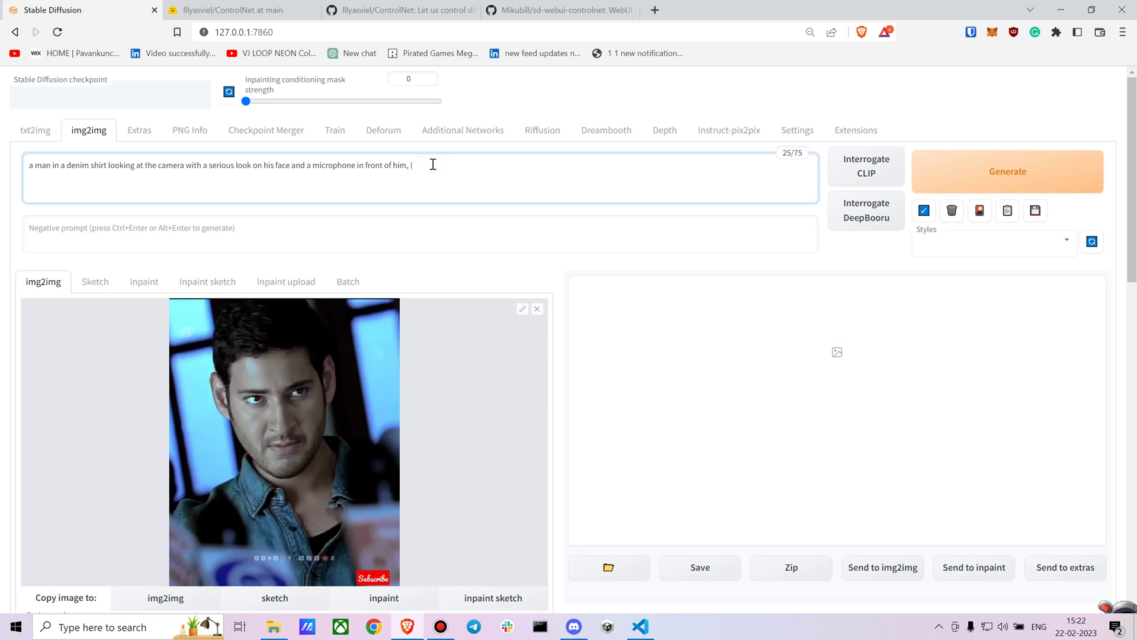
text((spiderverse style)
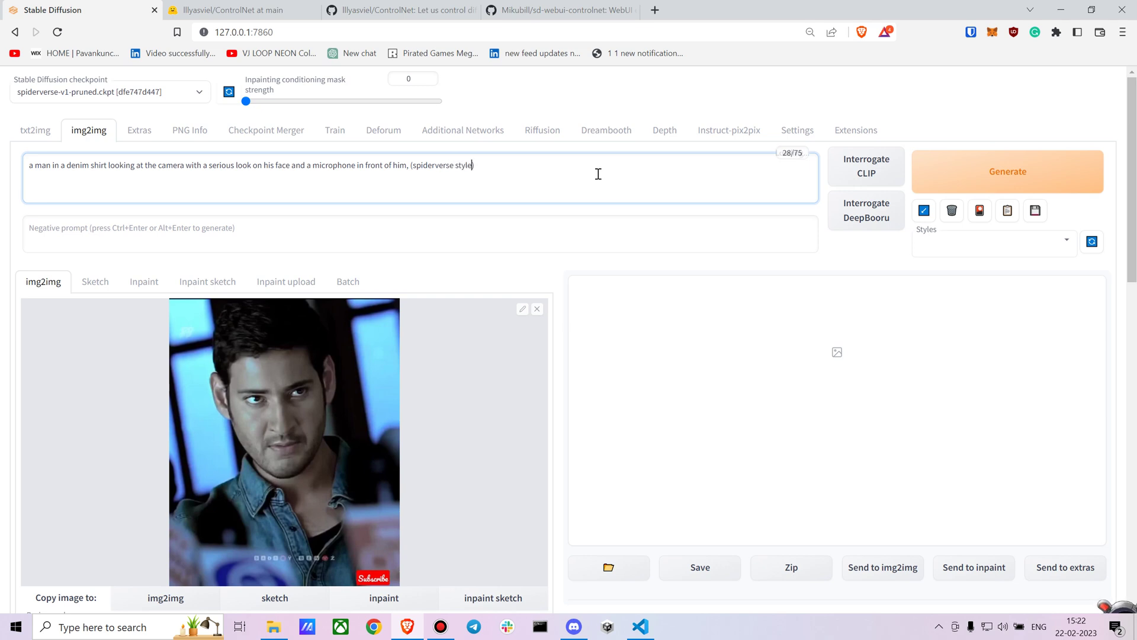
key(Left)
key(Left)
key(Left)
key(Left)
key(Left)
key(Left)
key(Left)
key(Left)
key(Left)
key(Left)
key(Left)
key(Left)
key(Left)
key(Left)
key(Left)
text(()
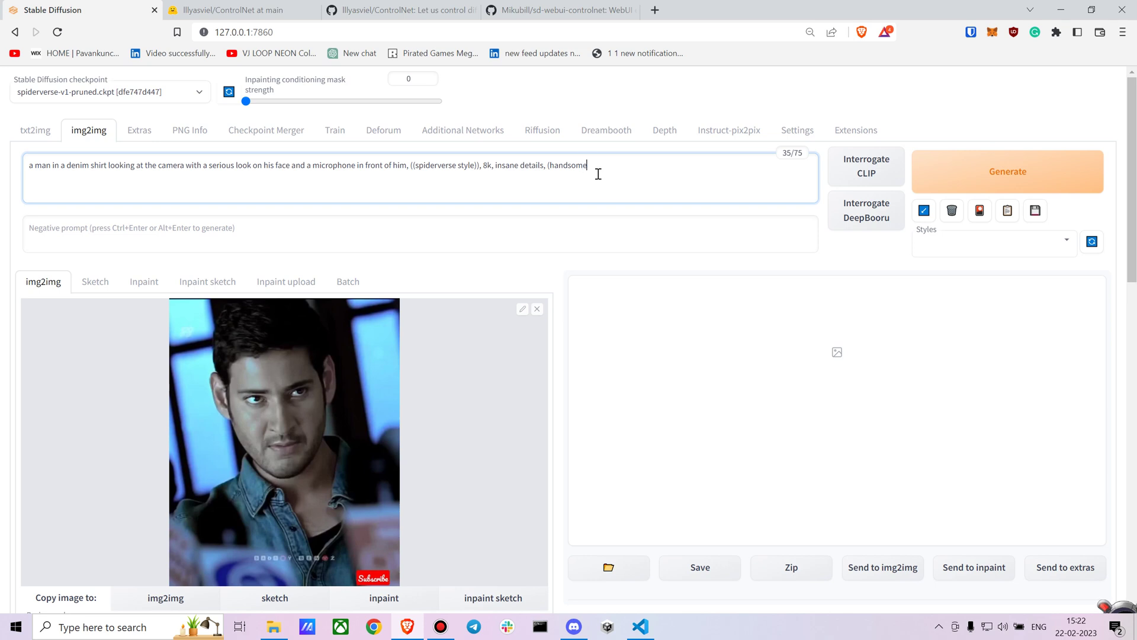
click(278, 235)
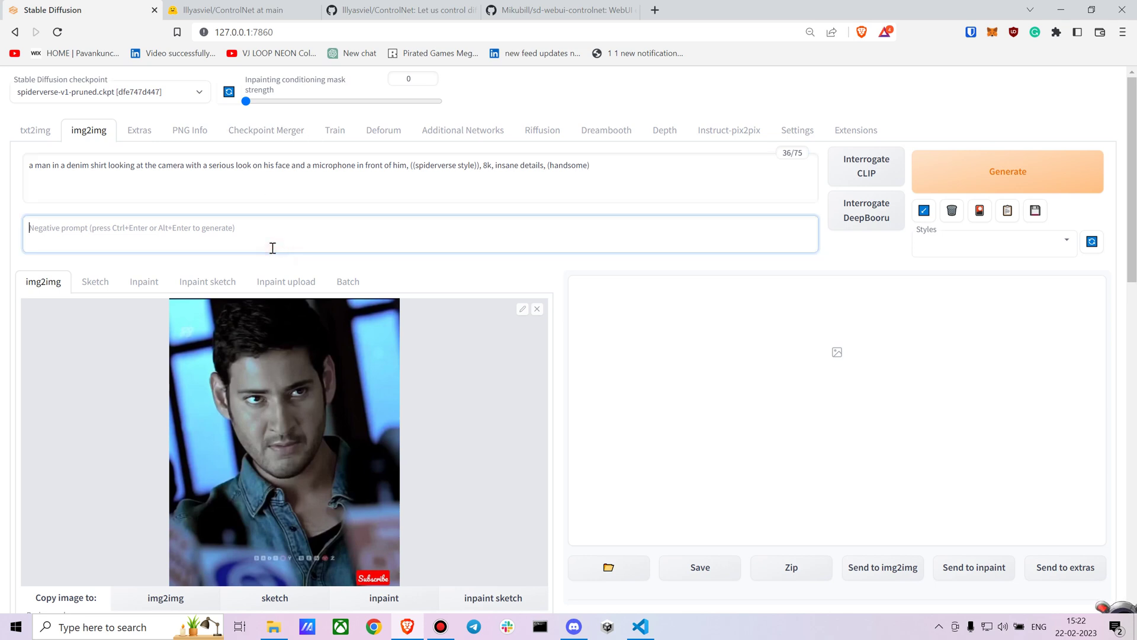
text(unclear, w)
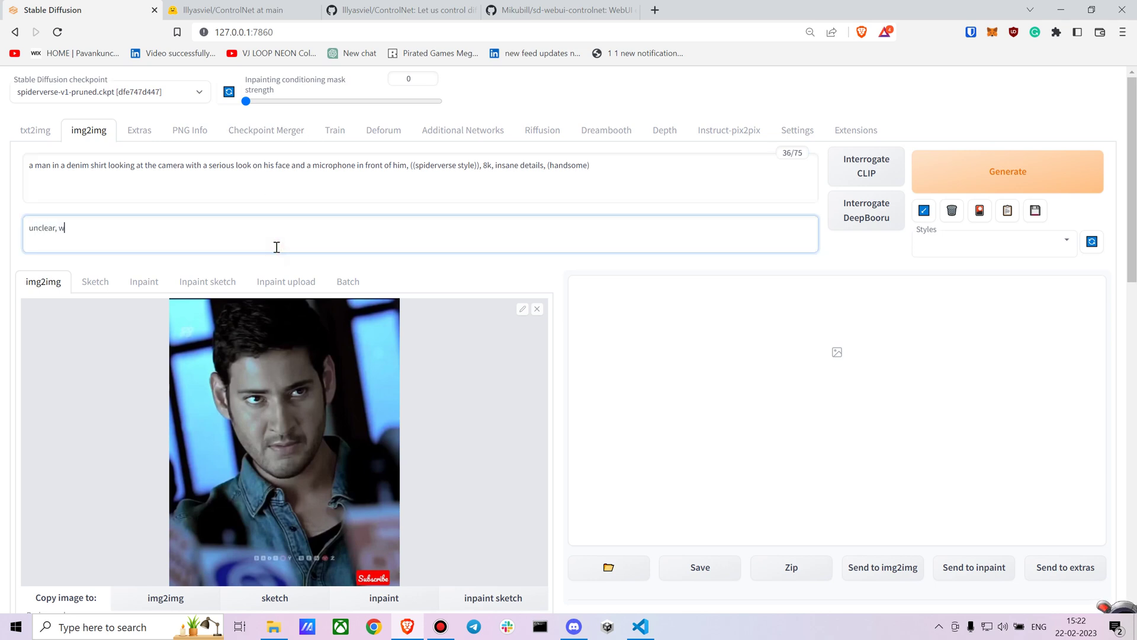
text(eird,,)
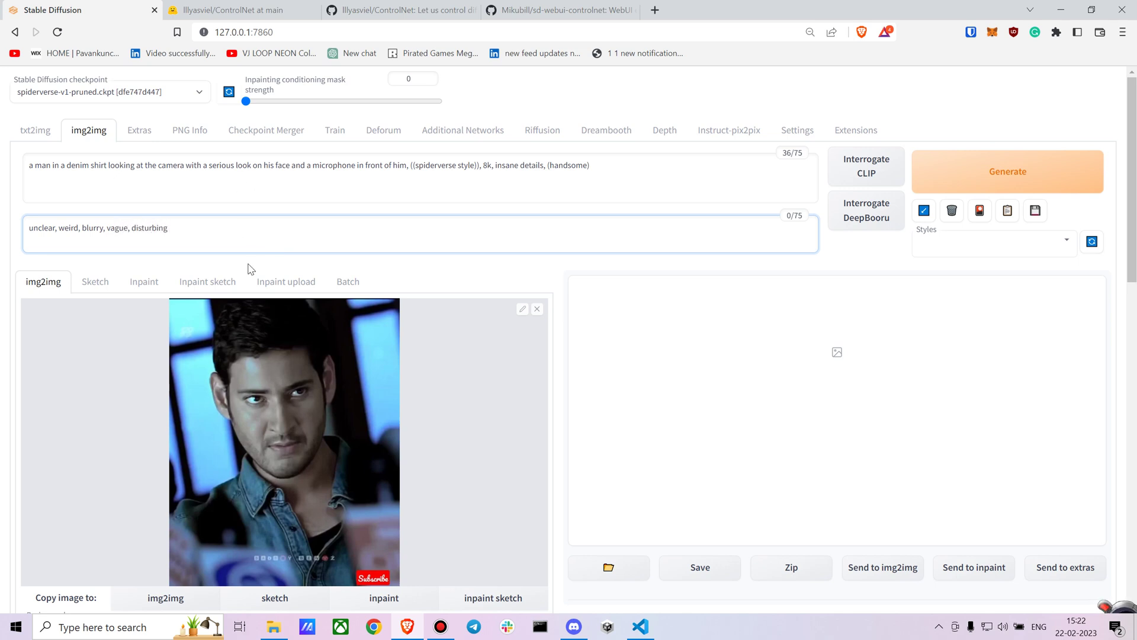
Step: Set the sampling method to DDIM
scroll(239, 302, down, 5)
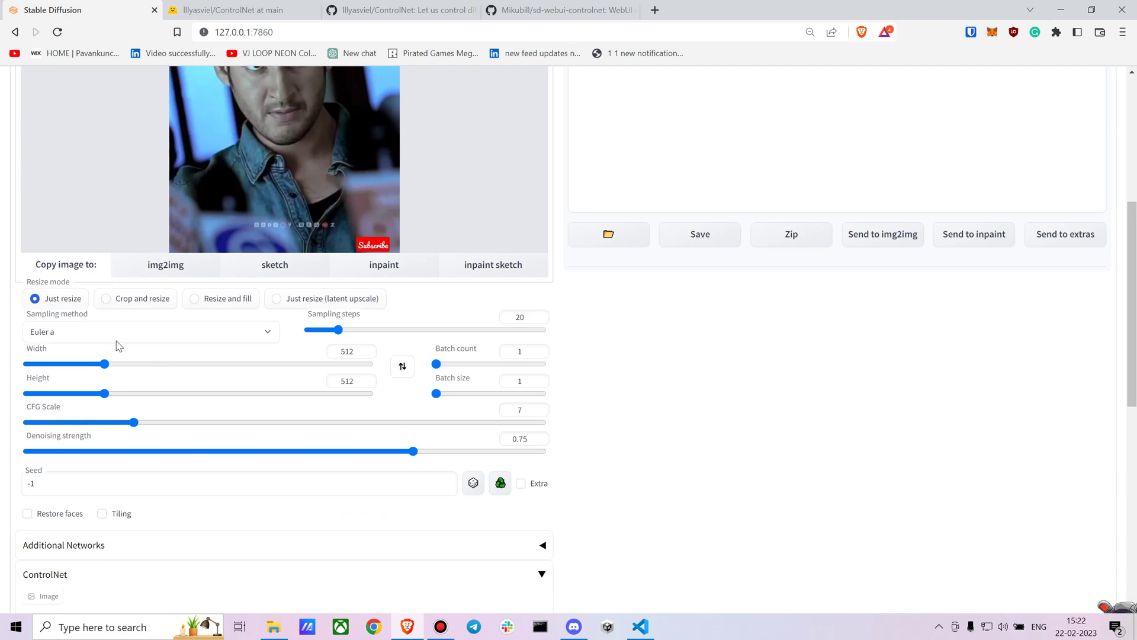
scroll(121, 330, up, 5)
scroll(152, 144, down, 6)
click(115, 266)
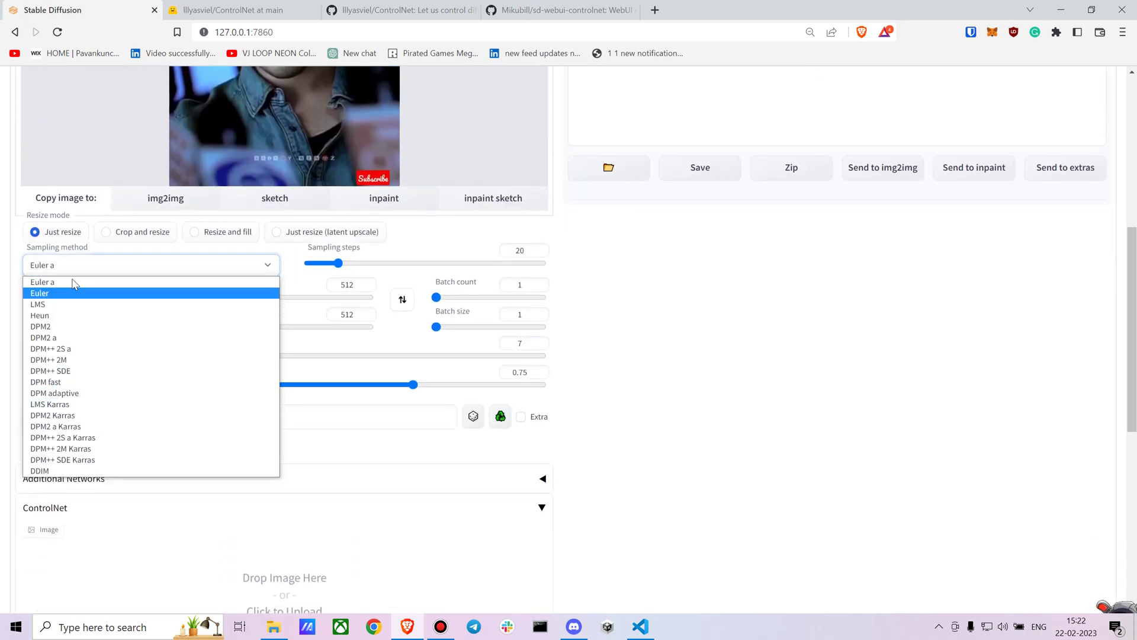
scroll(122, 272, up, 5)
scroll(76, 363, down, 4)
click(100, 332)
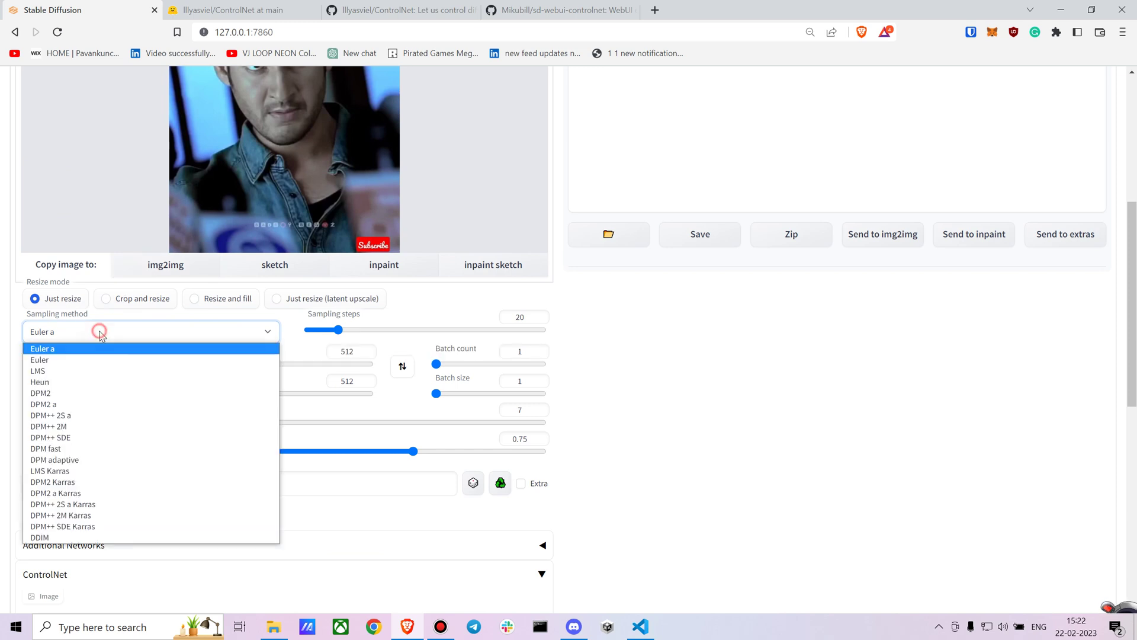
click(80, 536)
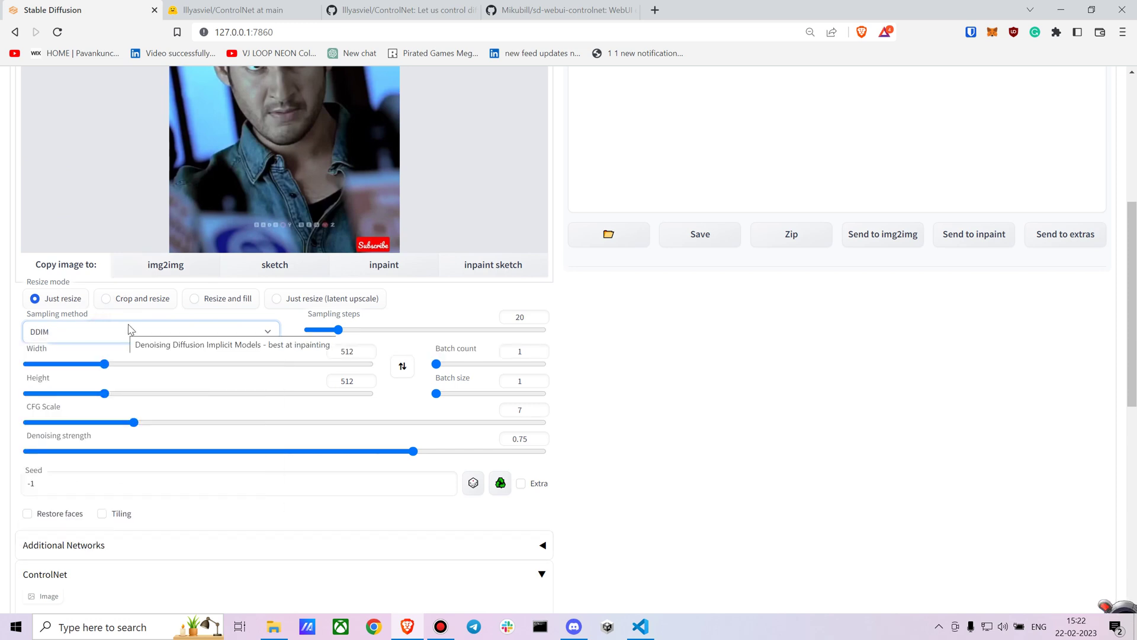
Step: Set height 640, CFG scale 15.5, denoising strength 0.23, and enable Restore faces
scroll(130, 332, up, 5)
scroll(118, 379, down, 1)
scroll(108, 409, down, 2)
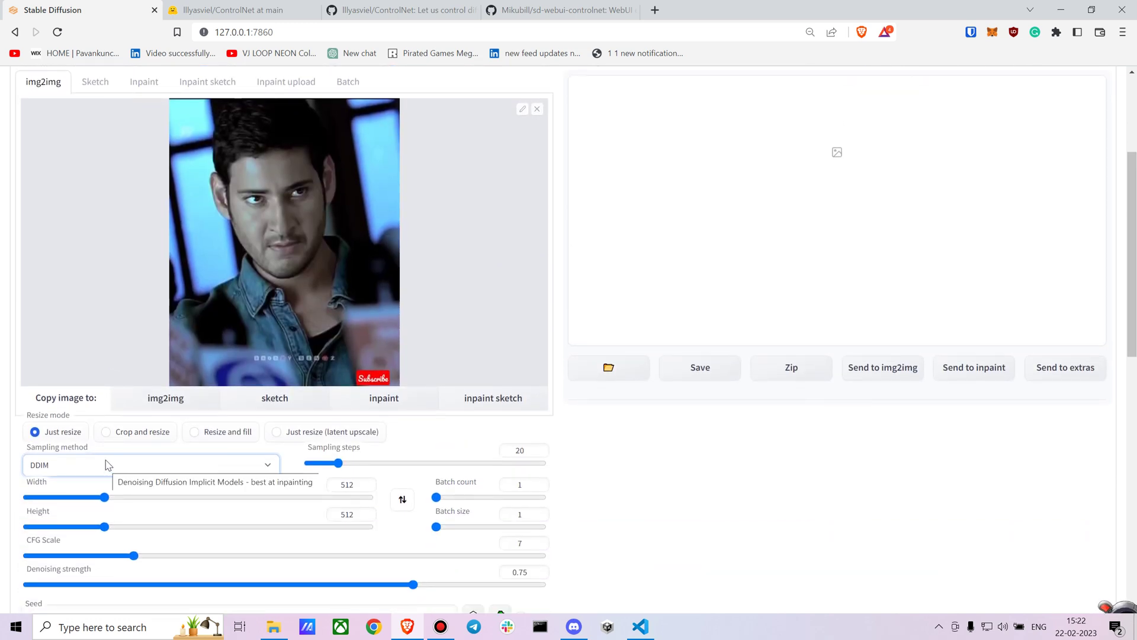
drag(108, 466, 129, 465)
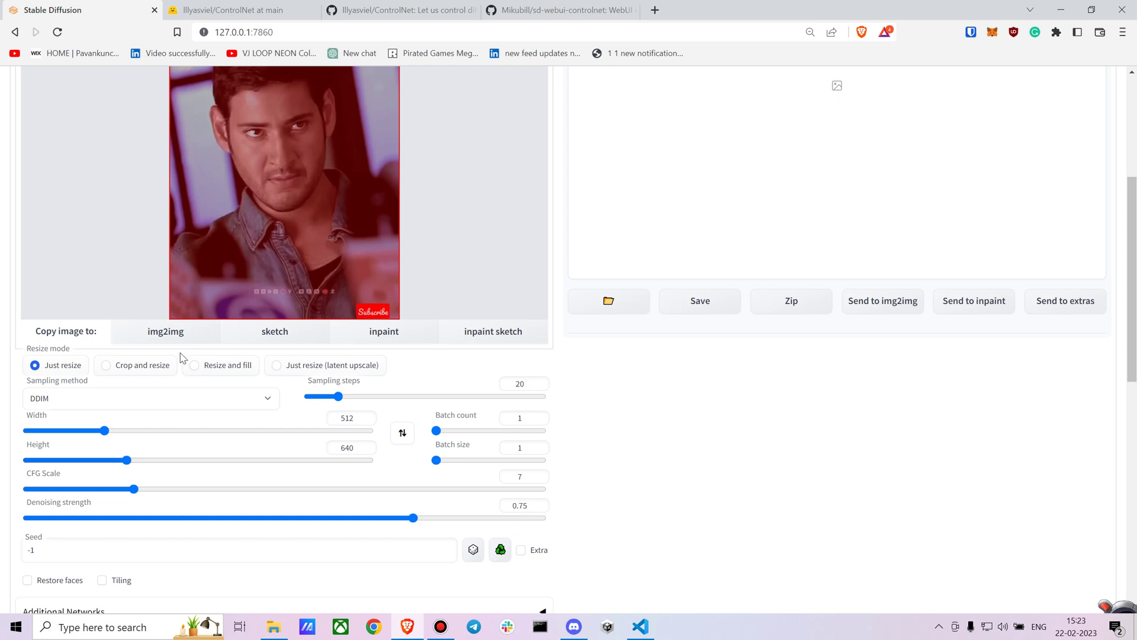
scroll(154, 395, down, 2)
drag(135, 355, 285, 356)
drag(413, 384, 147, 390)
scroll(184, 385, down, 4)
click(30, 179)
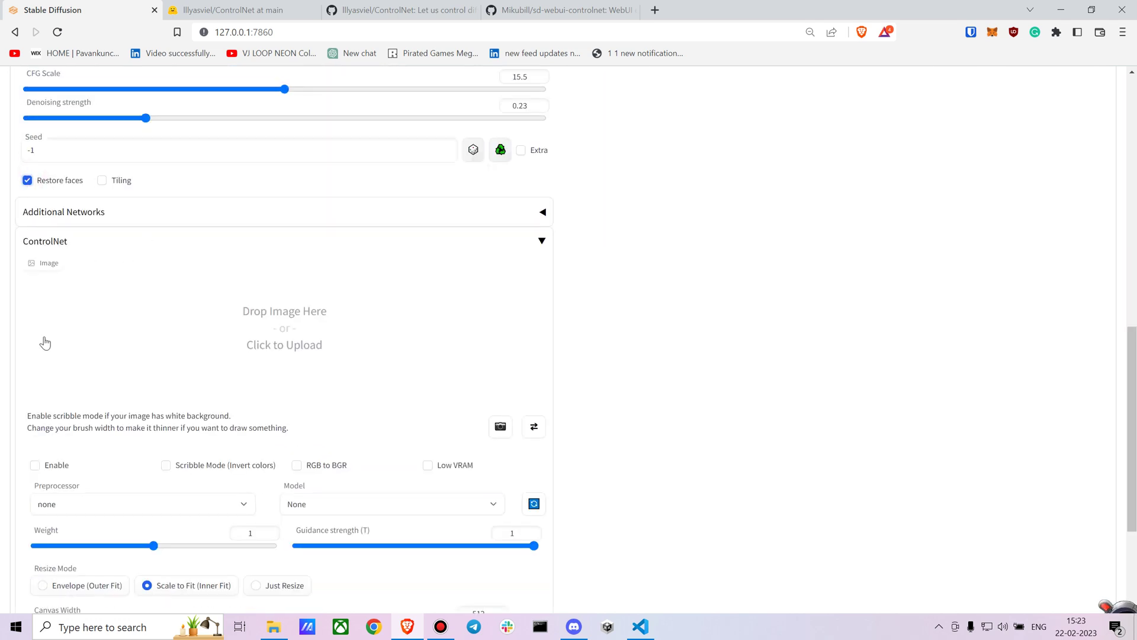
Step: Enable ControlNet and choose the depth preprocessor
scroll(74, 349, down, 2)
scroll(78, 328, up, 3)
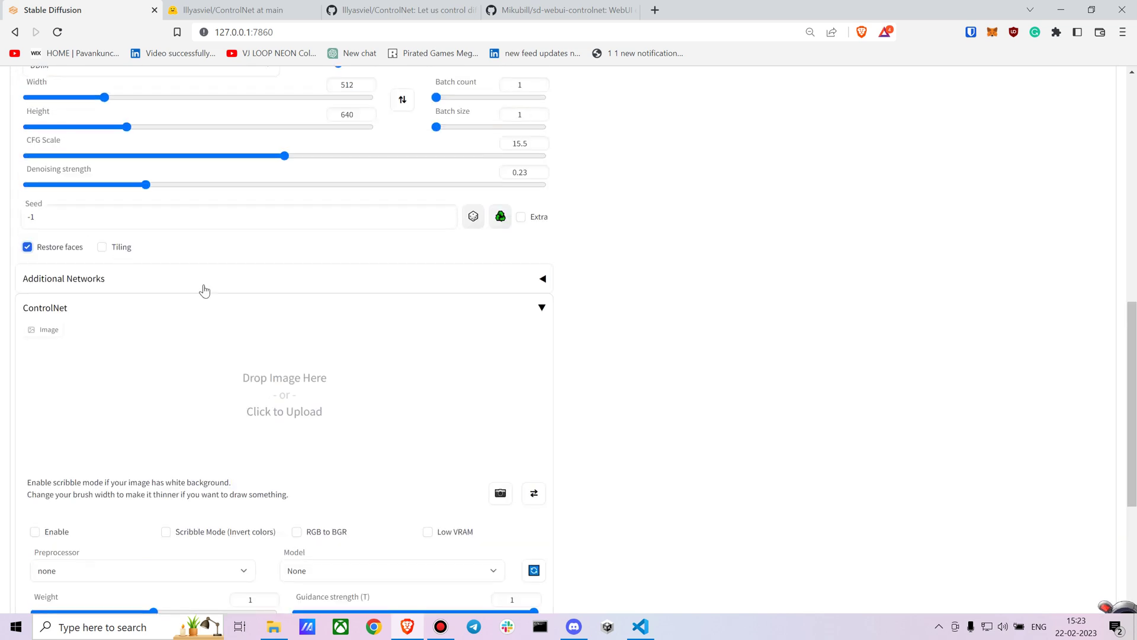
scroll(279, 330, down, 2)
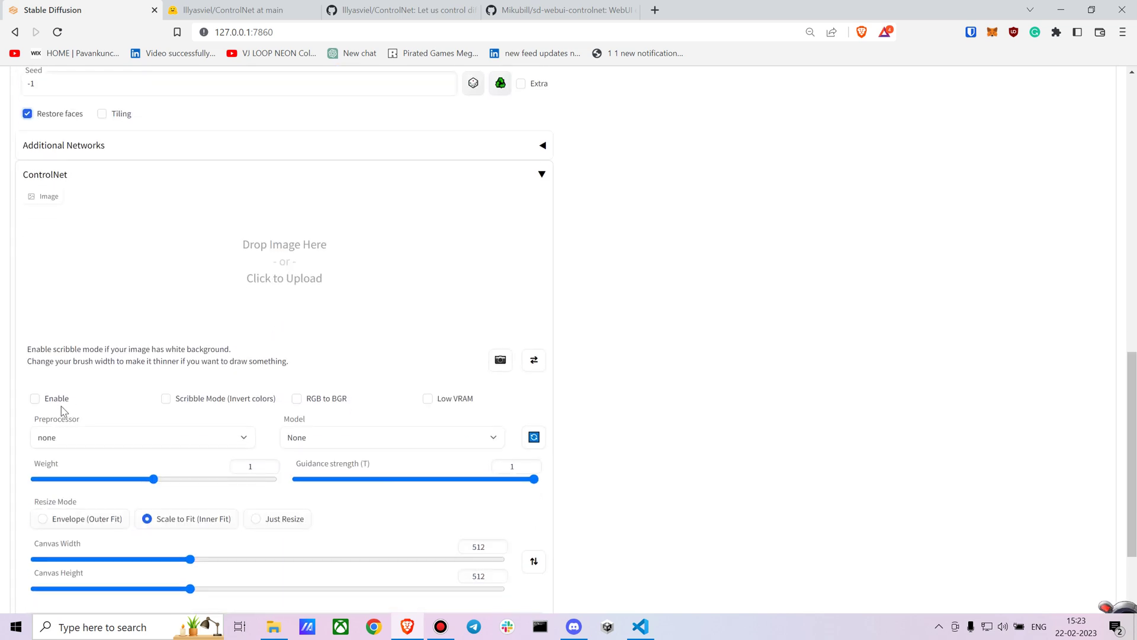
click(35, 398)
scroll(100, 332, down, 2)
click(120, 322)
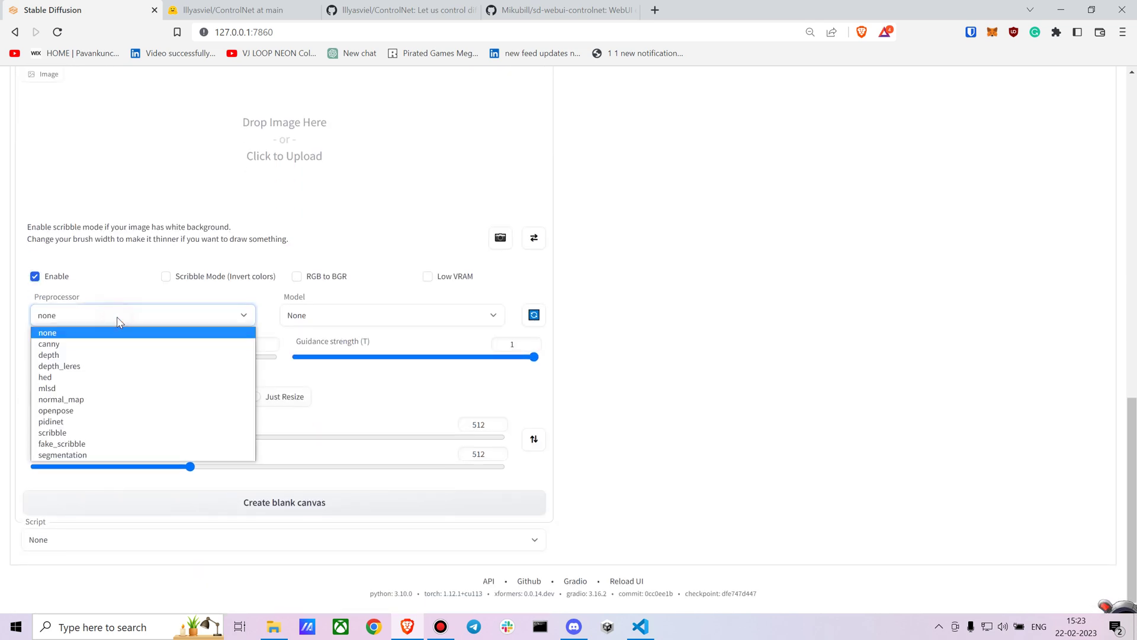
click(81, 355)
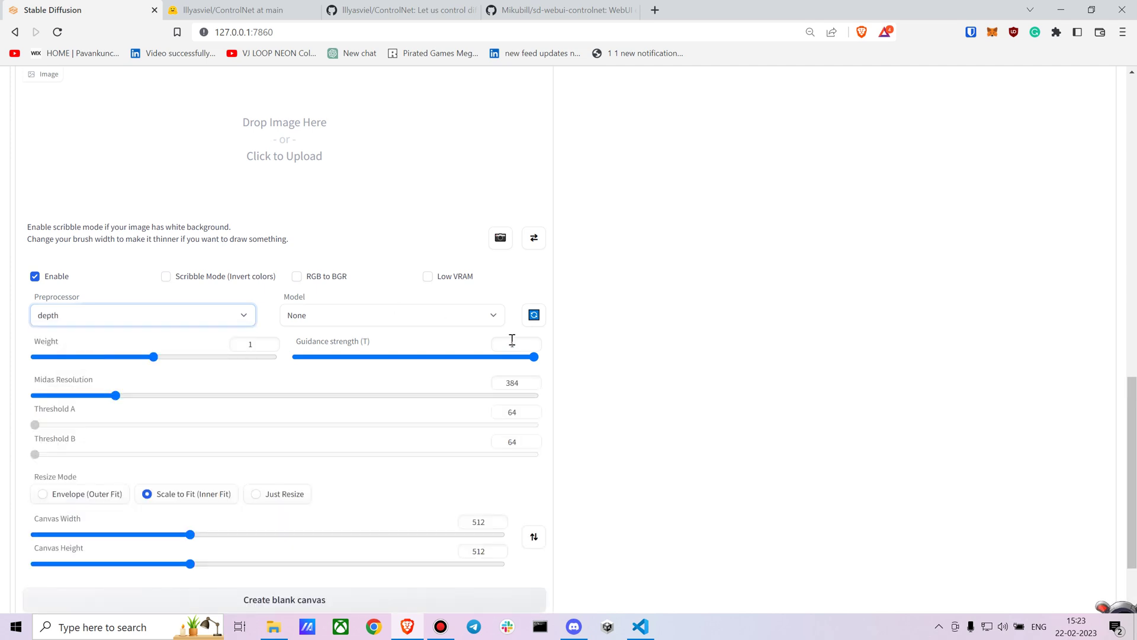
Step: Refresh the ControlNet models and select control_sd15_depth [fef5e48e]
click(538, 316)
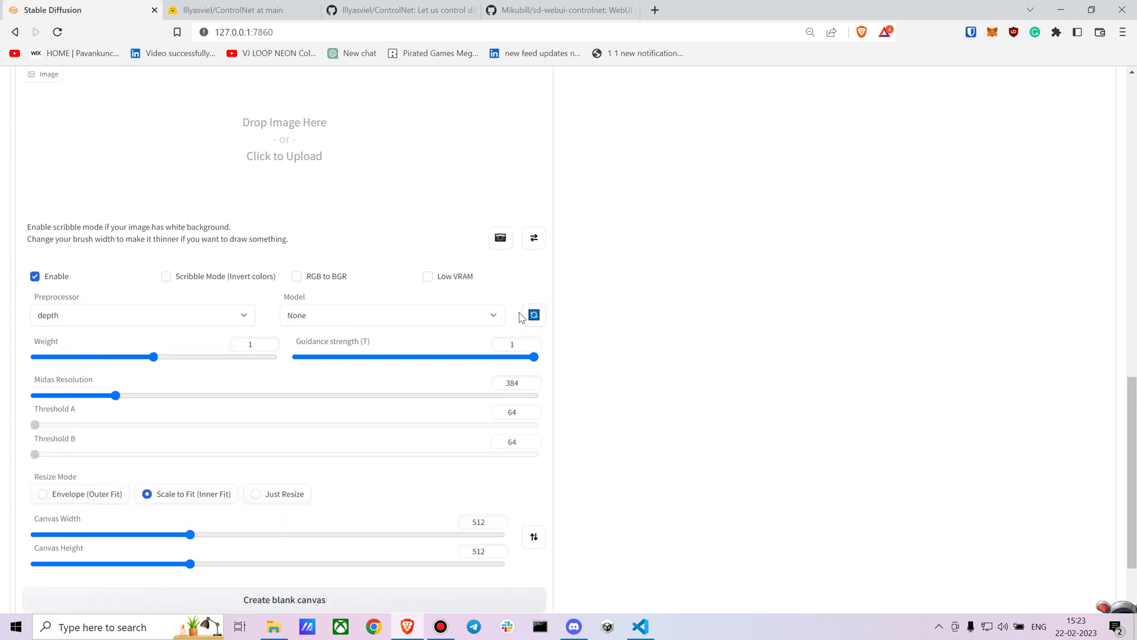
click(432, 316)
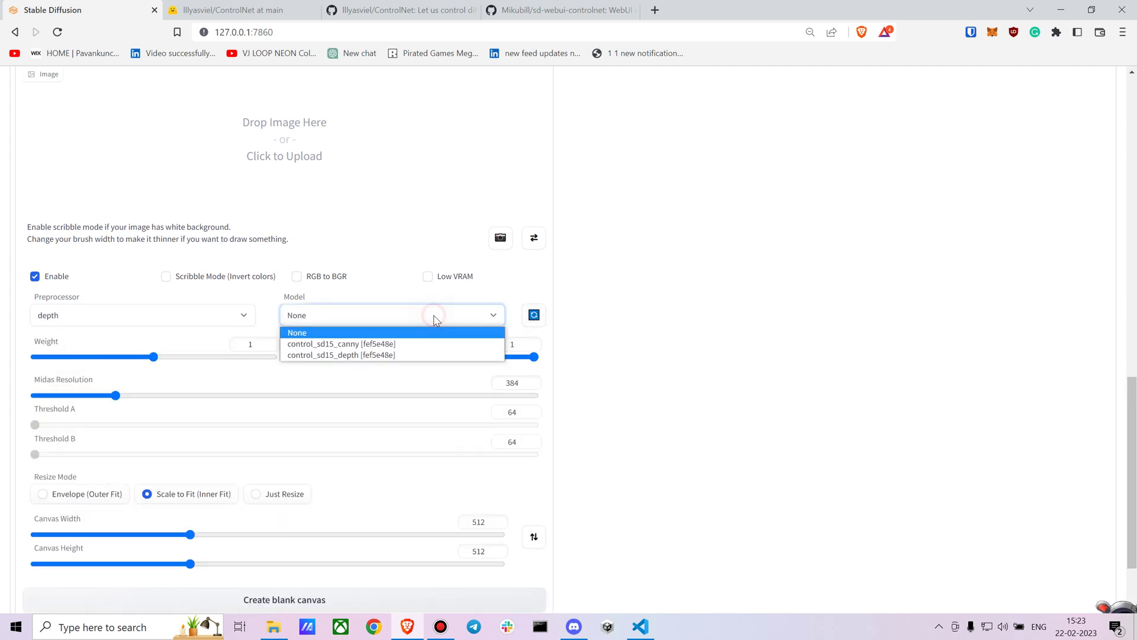
click(360, 355)
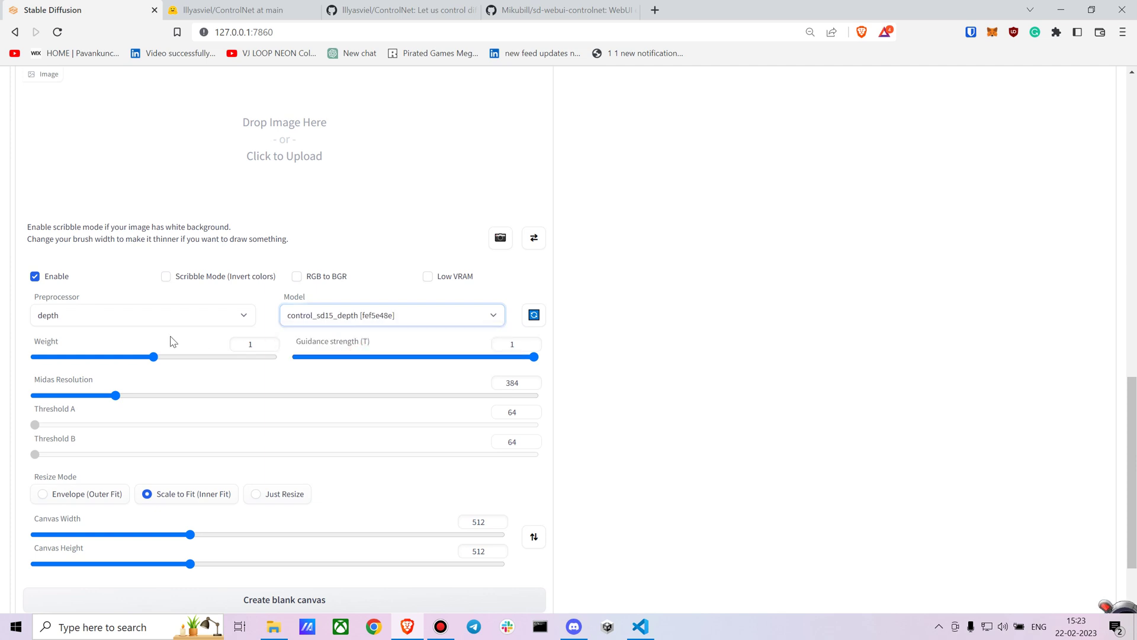
scroll(183, 340, down, 2)
scroll(190, 353, up, 5)
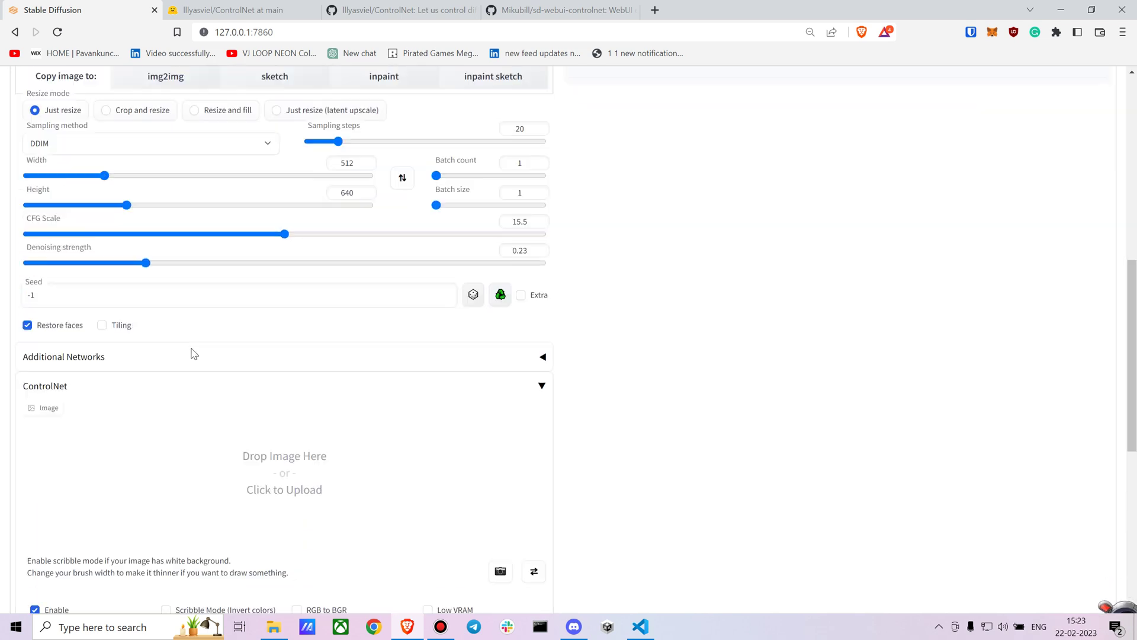
scroll(84, 437, down, 5)
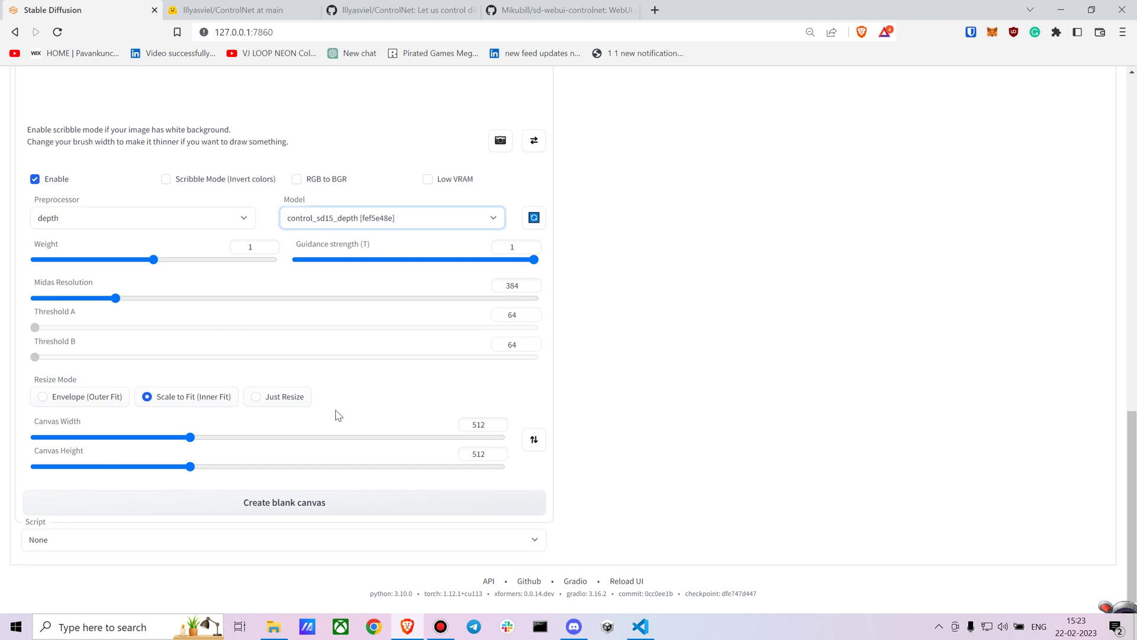
scroll(338, 415, up, 20)
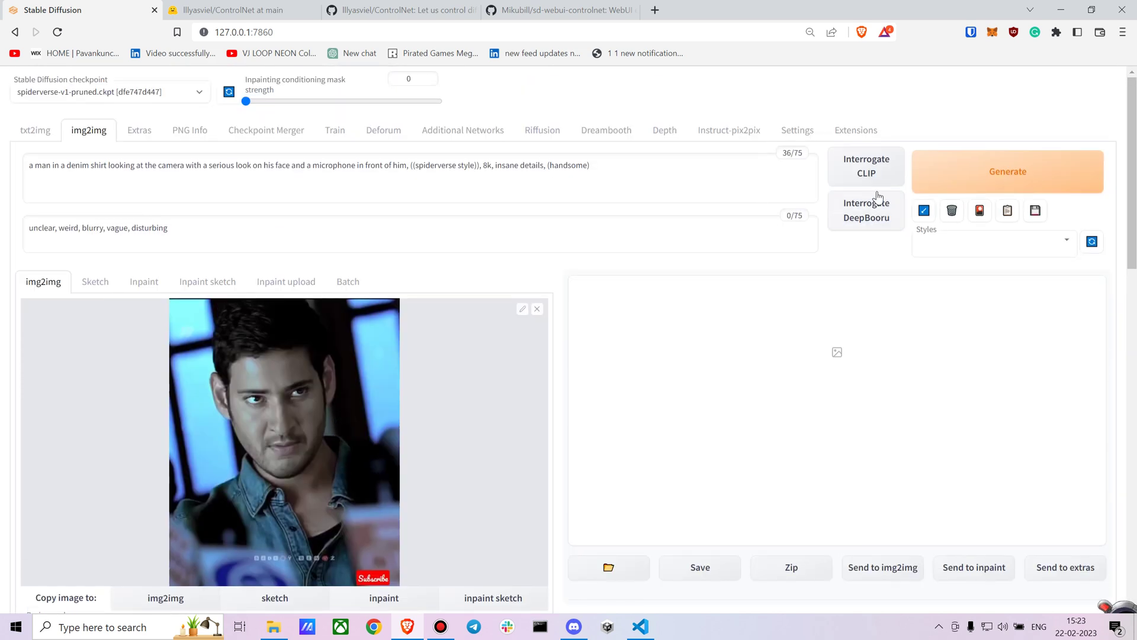
Step: Generate the depth-guided spiderverse restyle and enlarge the first result to inspect it
click(971, 172)
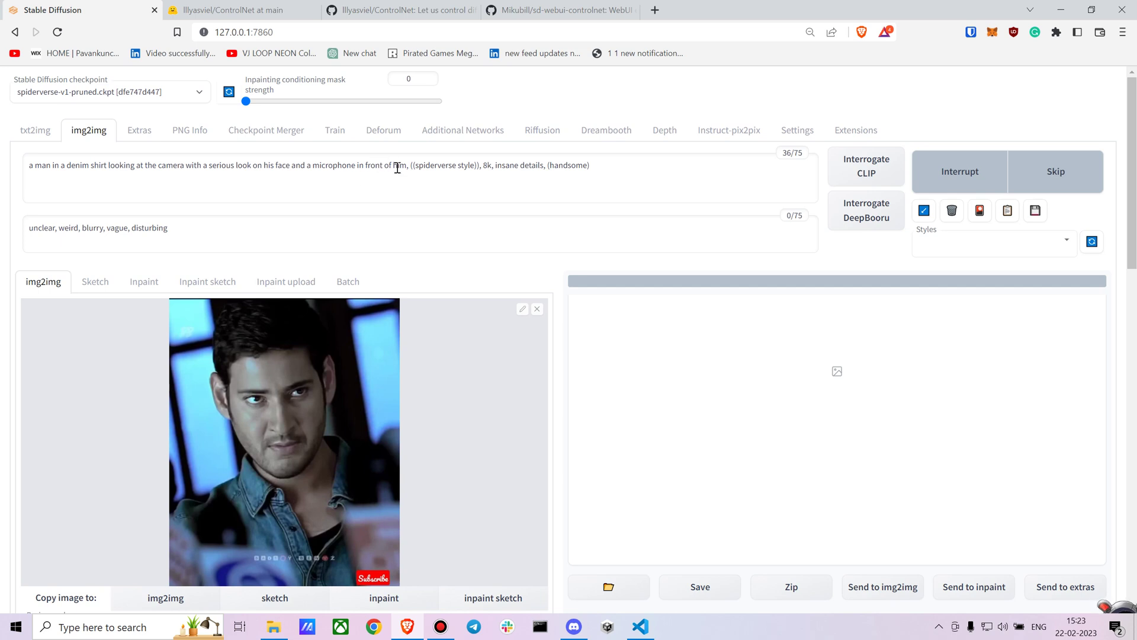
scroll(491, 231, down, 2)
scroll(496, 237, up, 2)
scroll(517, 190, down, 1)
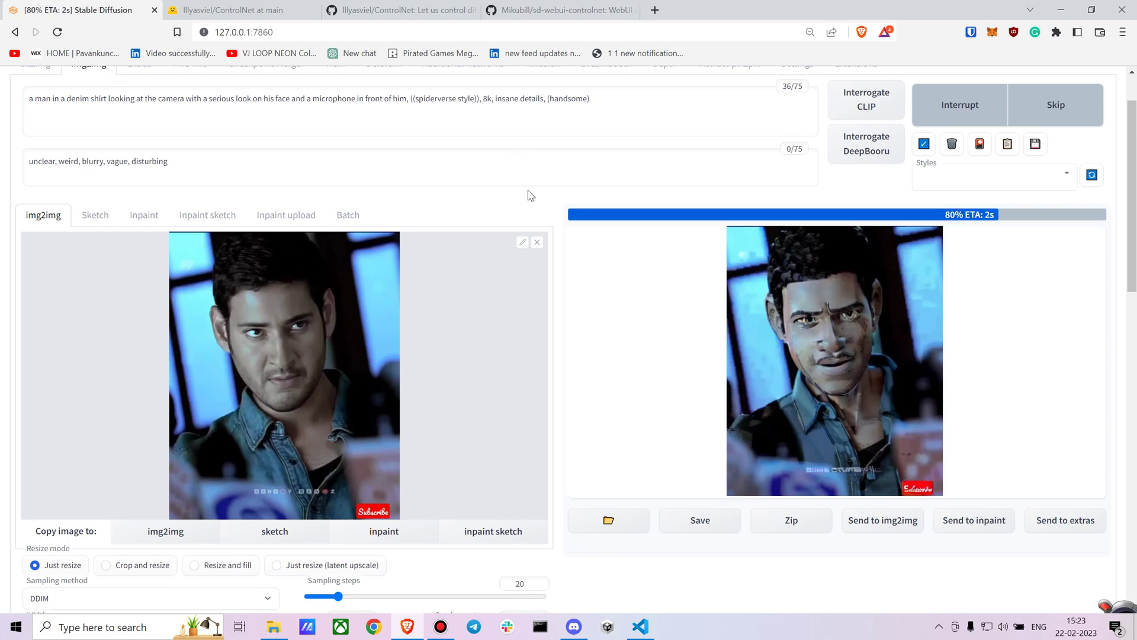
click(633, 272)
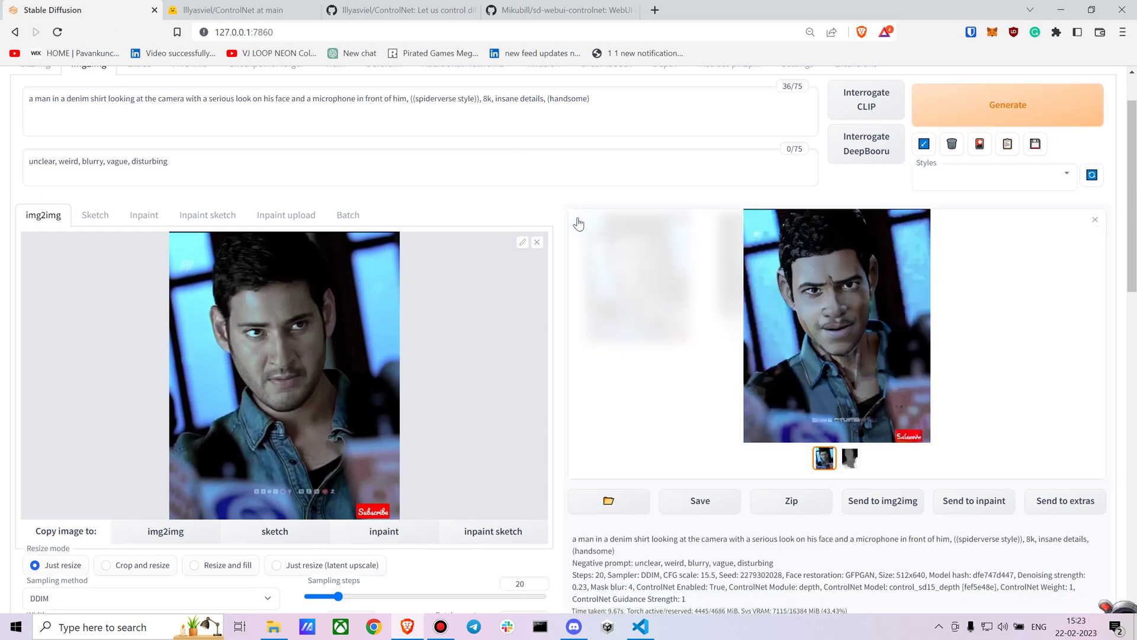
Step: Raise CFG Scale to 20 and denoising strength to 0.38, then regenerate
scroll(506, 300, down, 1)
scroll(466, 254, down, 2)
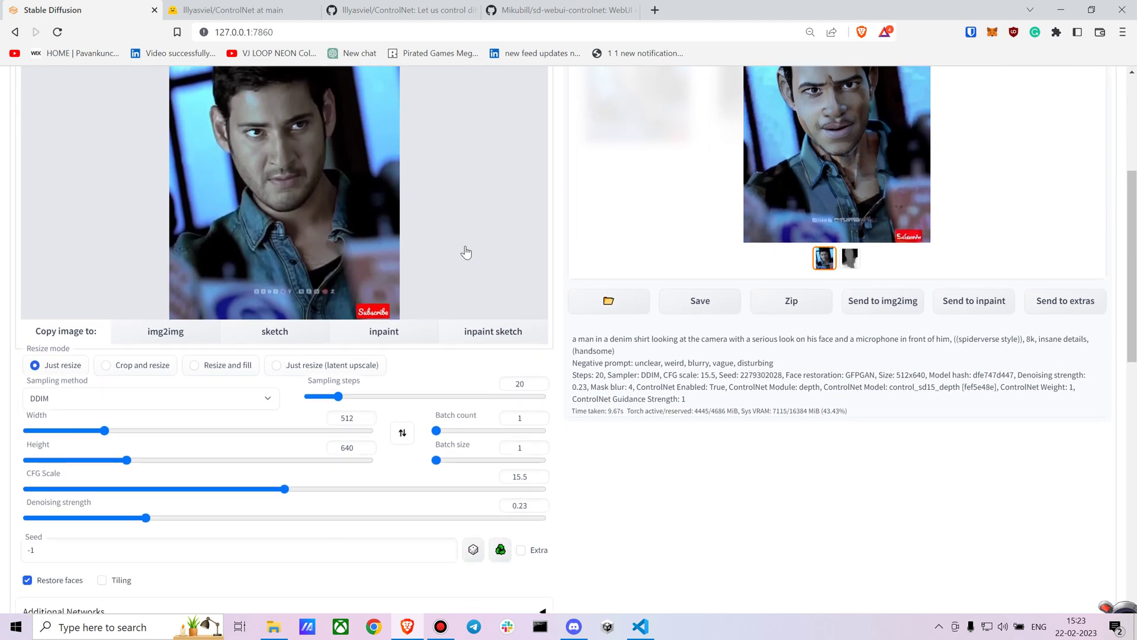
scroll(464, 249, up, 1)
scroll(411, 251, down, 2)
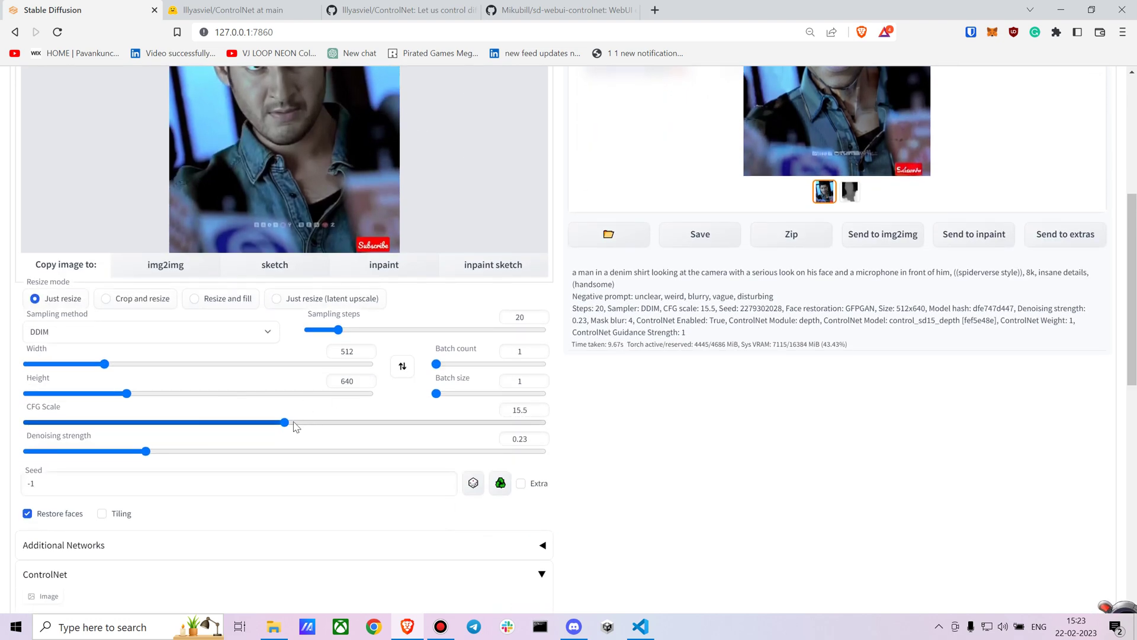
drag(284, 423, 365, 428)
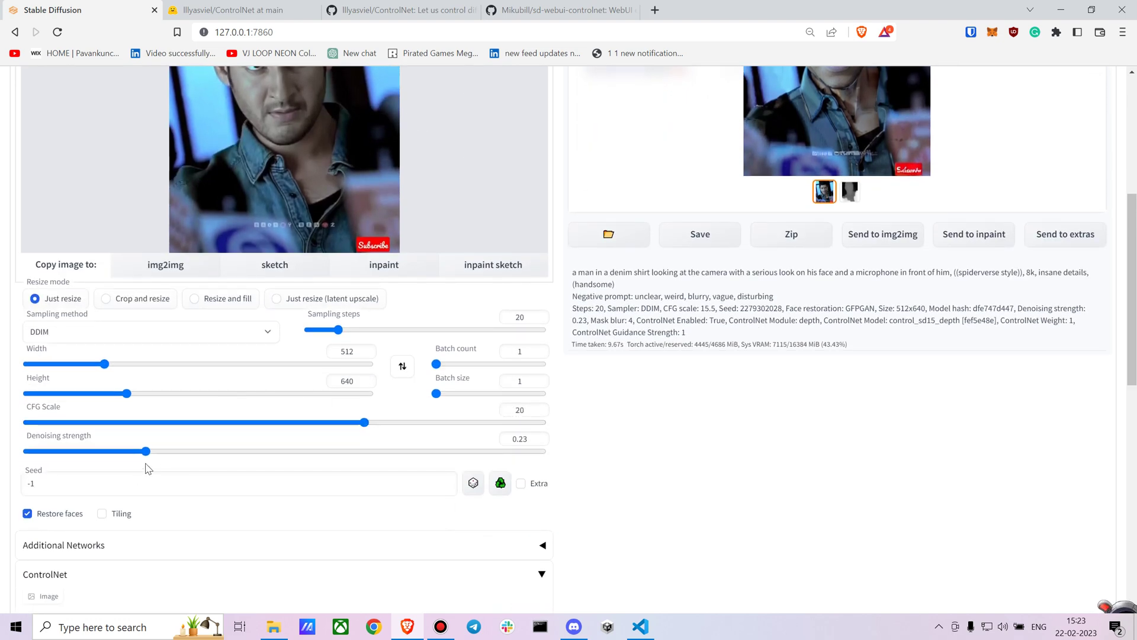
drag(148, 457, 224, 465)
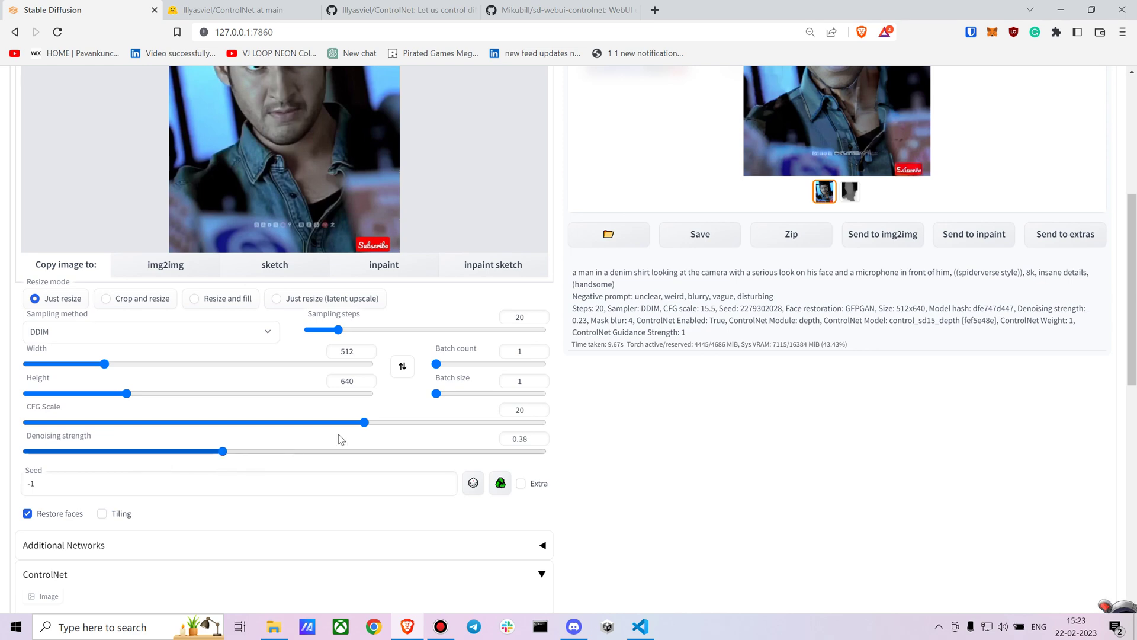
scroll(415, 421, up, 5)
click(960, 172)
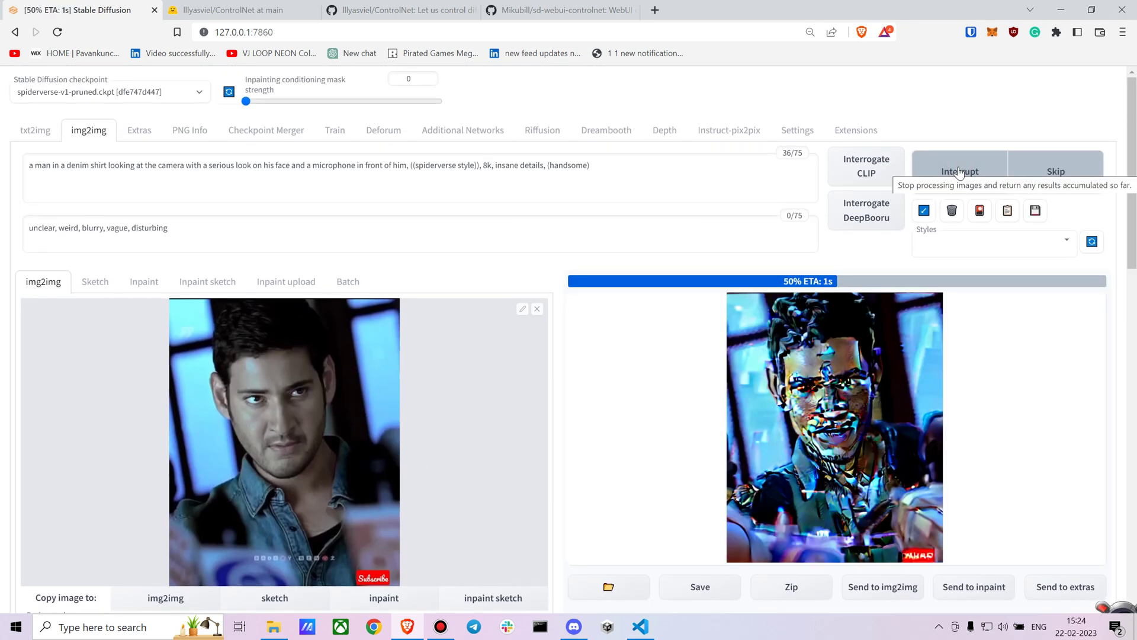
scroll(668, 326, down, 5)
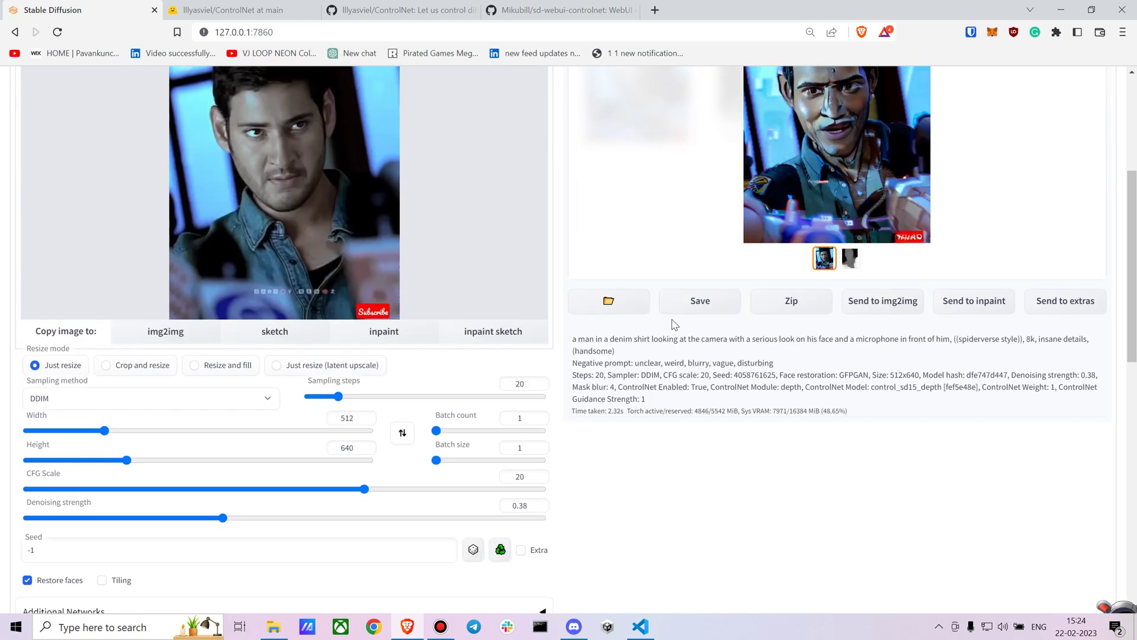
scroll(693, 305, up, 3)
scroll(732, 278, up, 1)
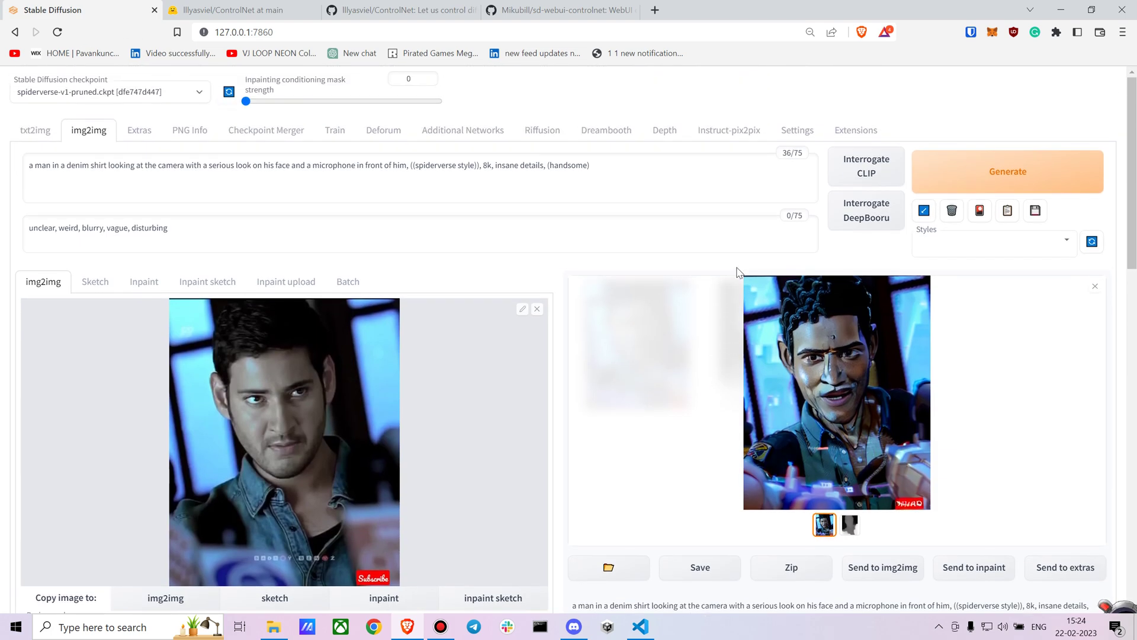
Step: Load the protogenV22Anime_22 checkpoint and change the prompt style from spiderverse to modelshoot plus anime style
click(47, 93)
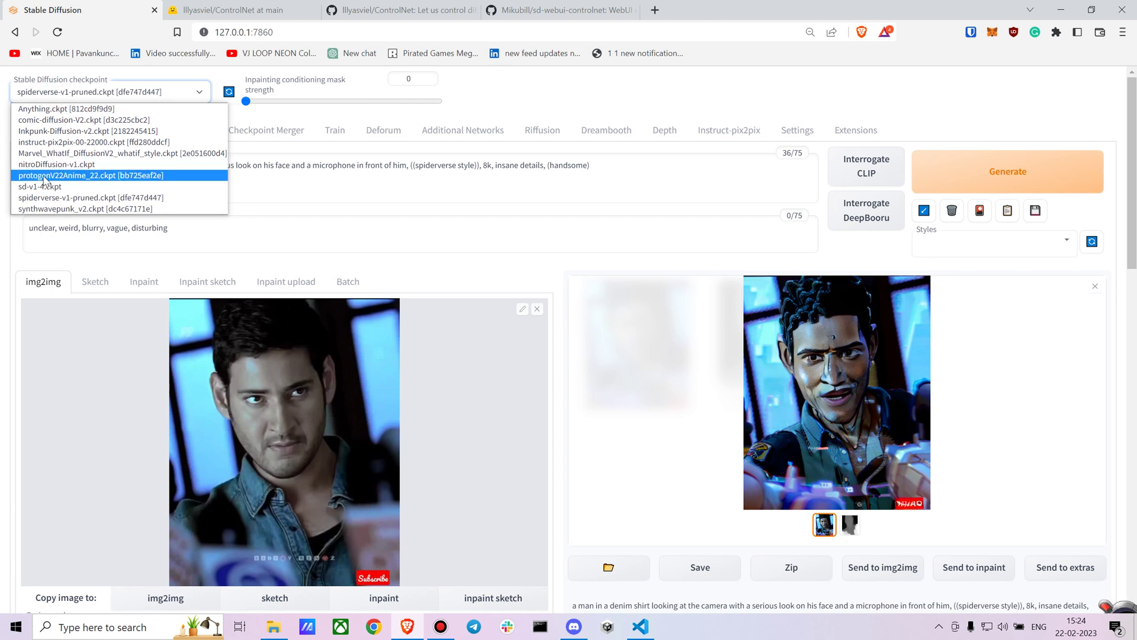
click(50, 171)
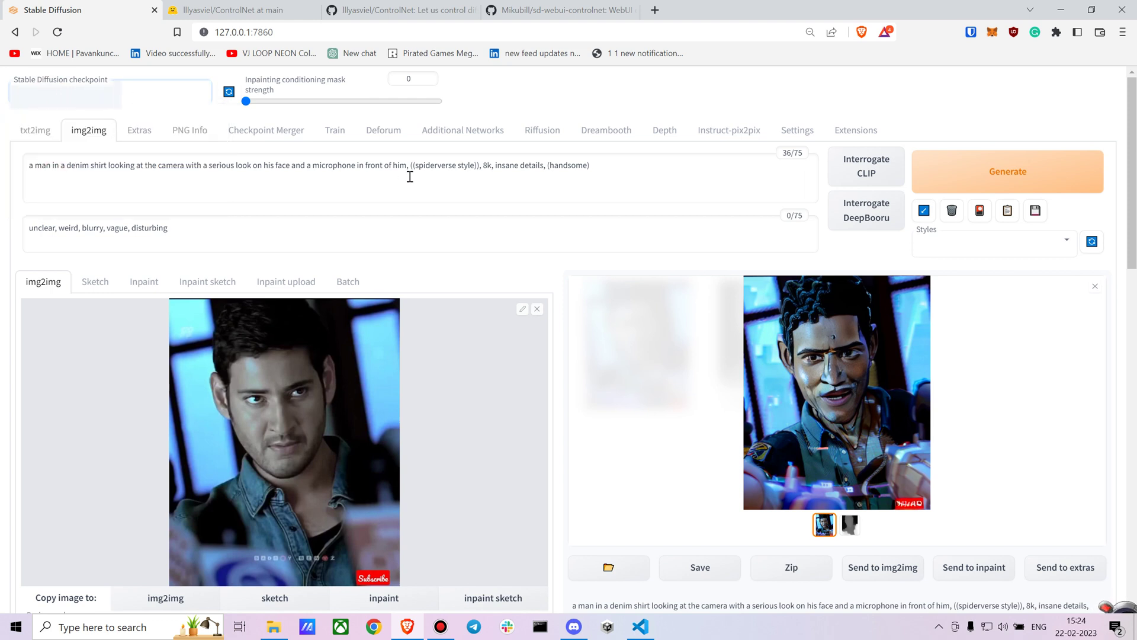
click(473, 165)
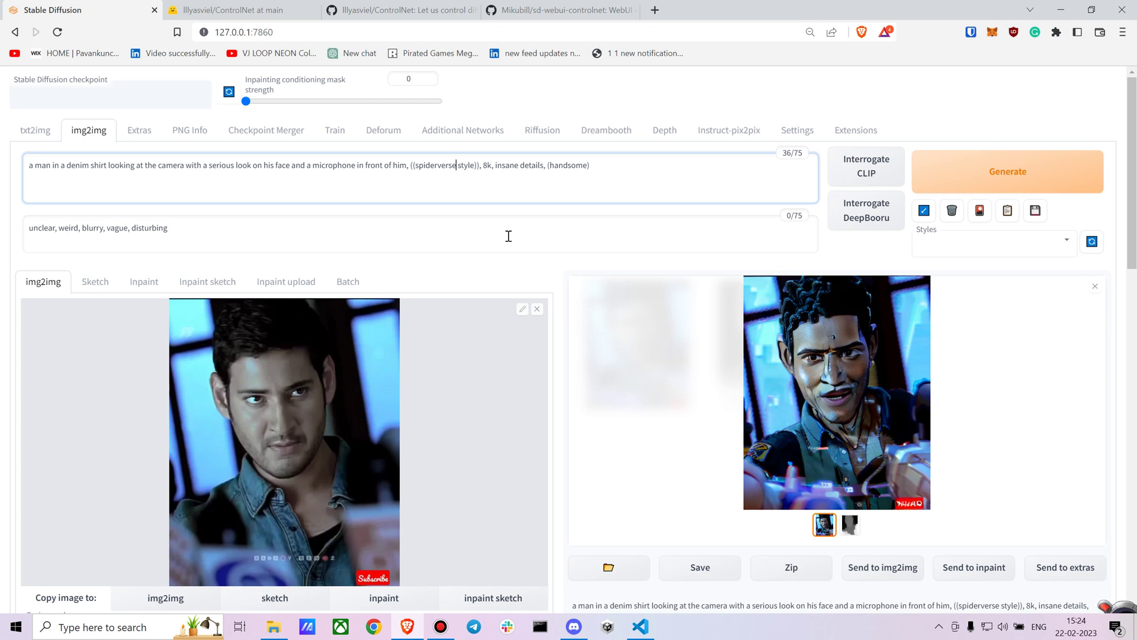
key(BackSpace)
key(BackSpace)
key(BackSpace)
key(BackSpace)
key(BackSpace)
key(BackSpace)
key(BackSpace)
key(BackSpace)
key(BackSpace)
key(BackSpace)
key(BackSpace)
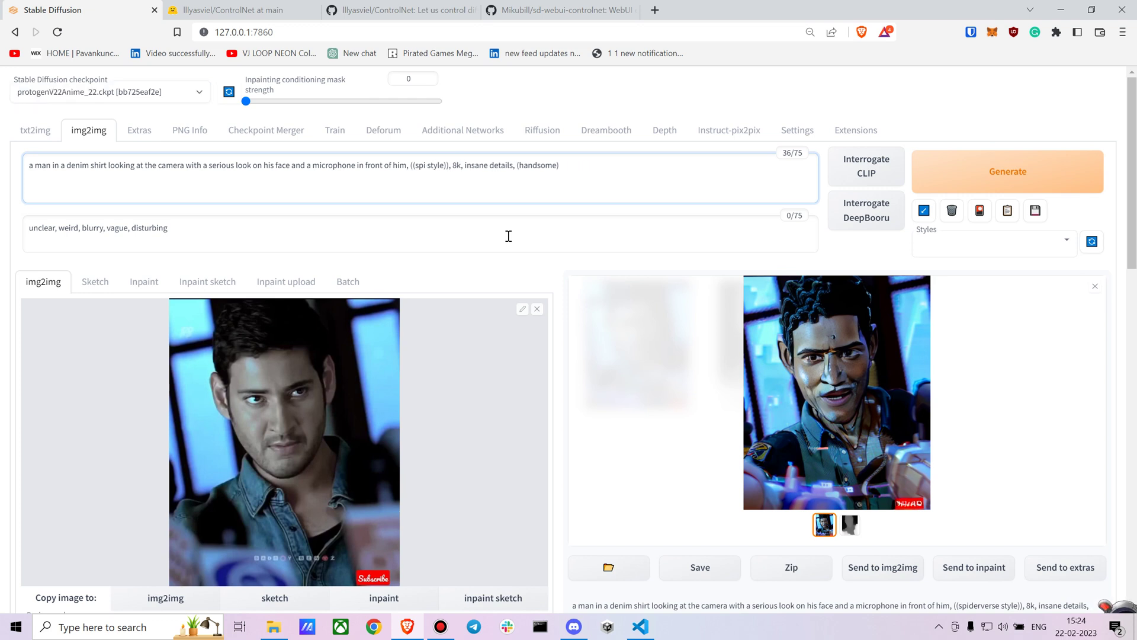
key(BackSpace)
text(modeols)
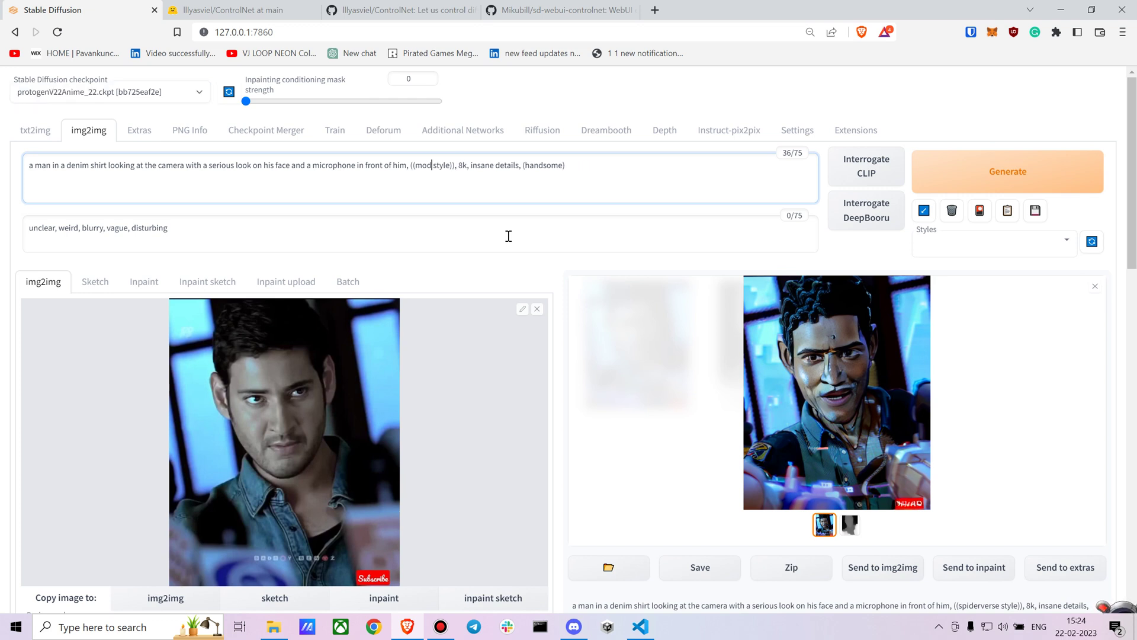
key(BackSpace)
key(BackSpace)
key(BackSpace)
text(lsgh)
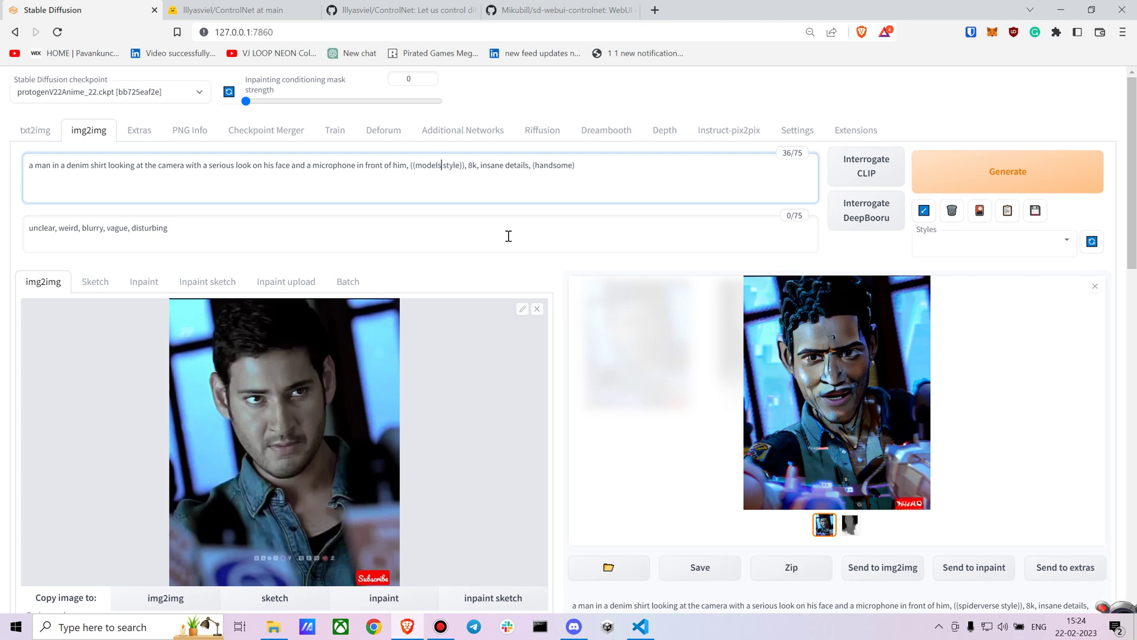
key(BackSpace)
key(BackSpace)
text(hoot)
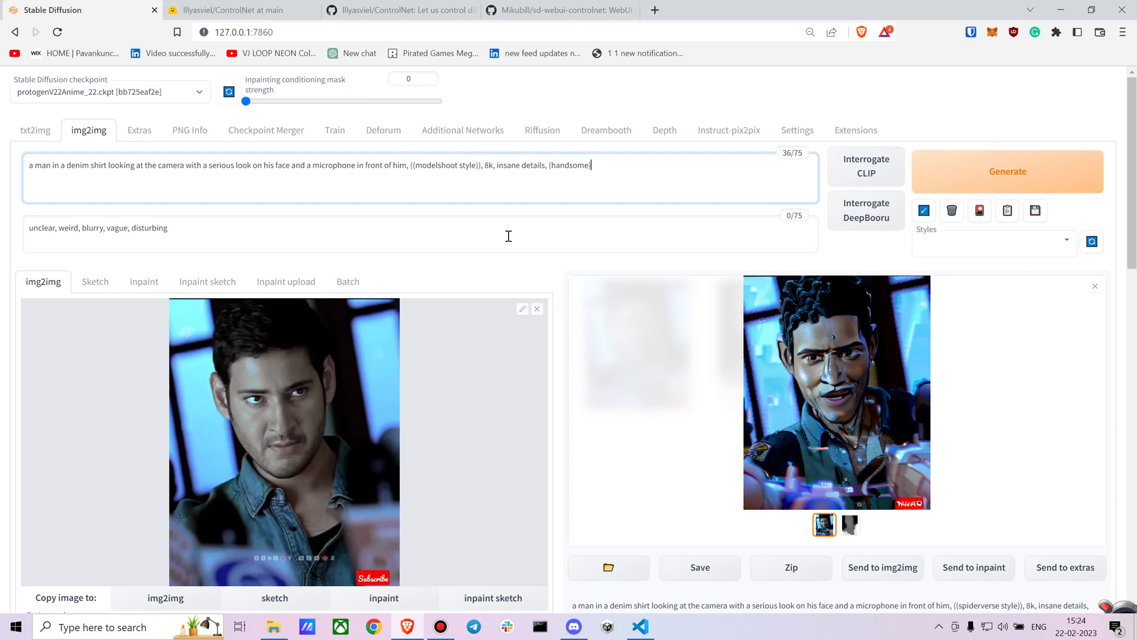
text( (anime style)
Step: Lower denoising strength to about 0.3 and generate with the new checkpoint
scroll(356, 271, down, 10)
drag(223, 184, 190, 186)
scroll(338, 214, up, 10)
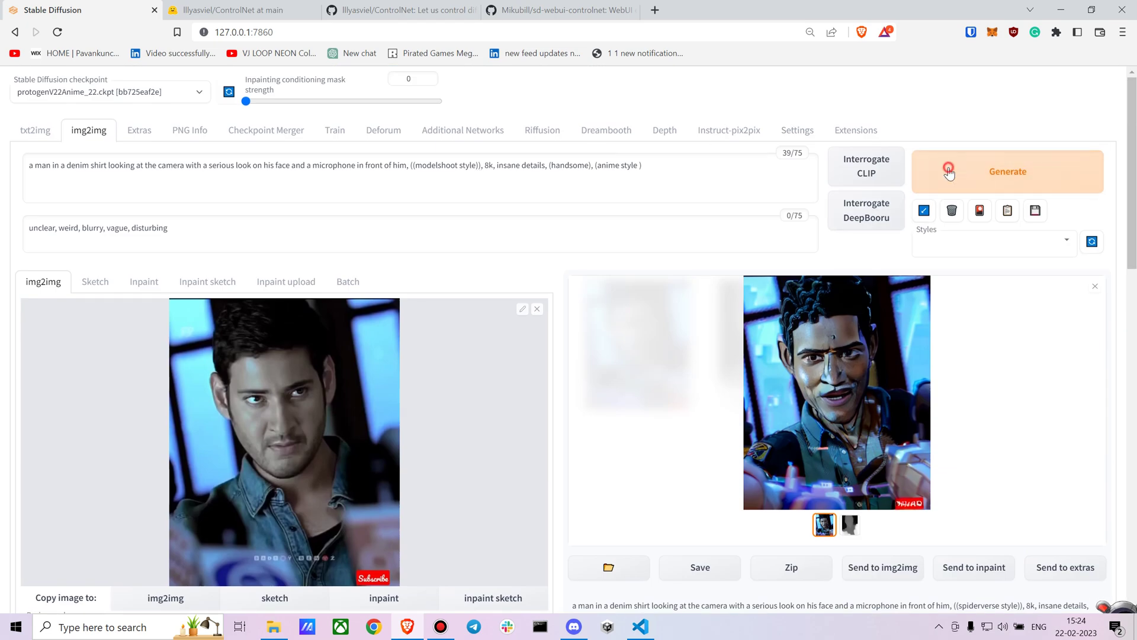
click(977, 172)
scroll(640, 201, down, 3)
scroll(642, 213, up, 3)
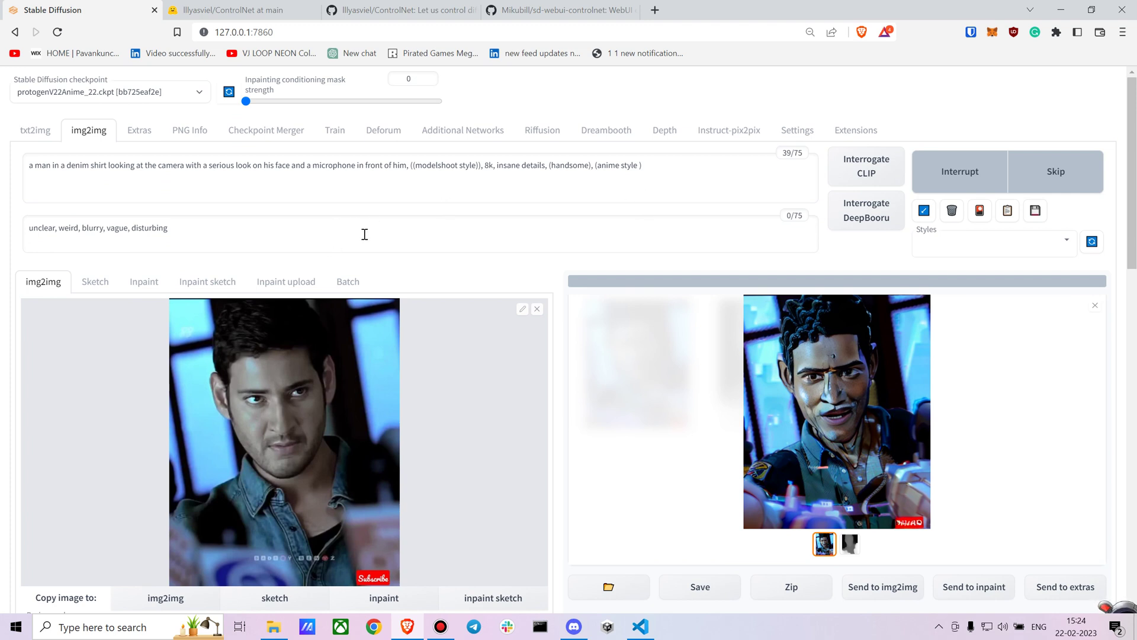
Step: Return to the browser and view the protogen render at full size
click(643, 627)
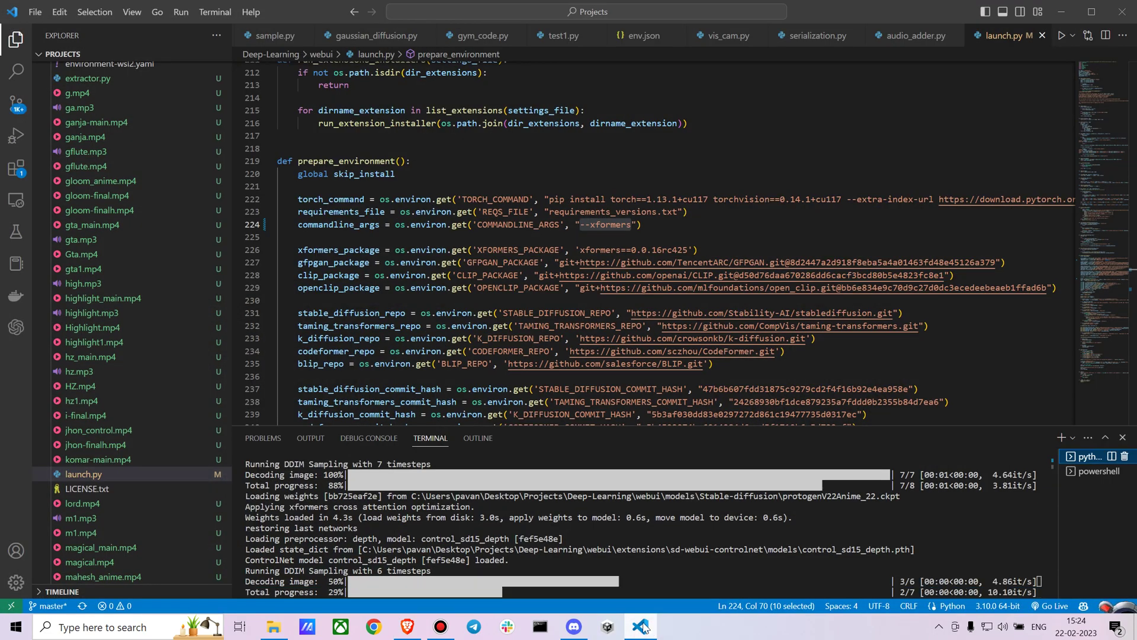
click(643, 627)
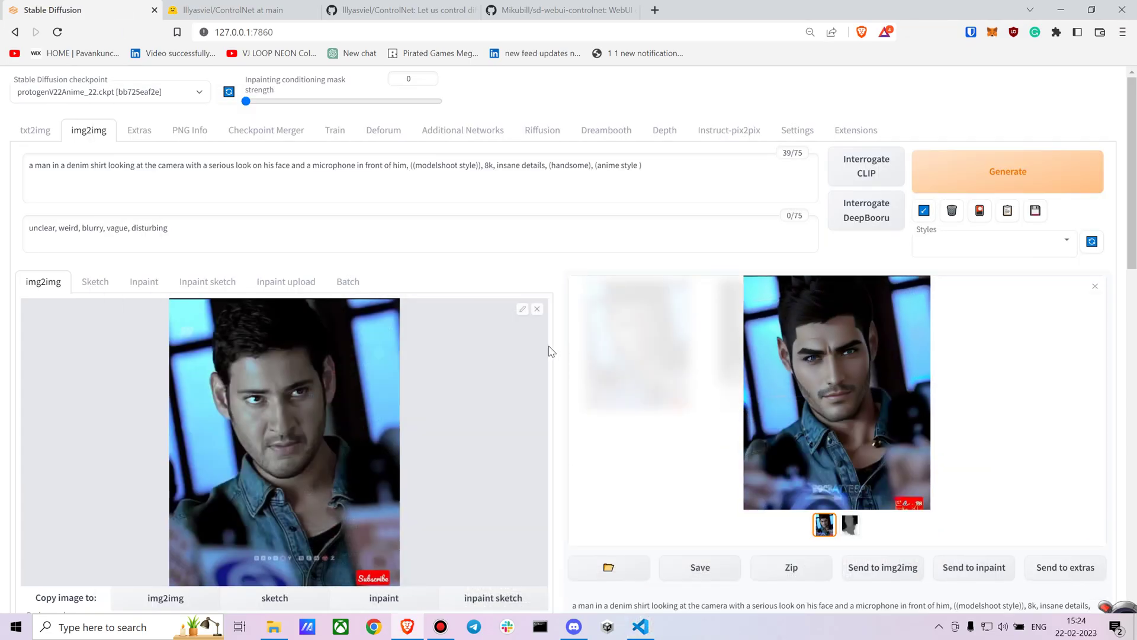
click(812, 374)
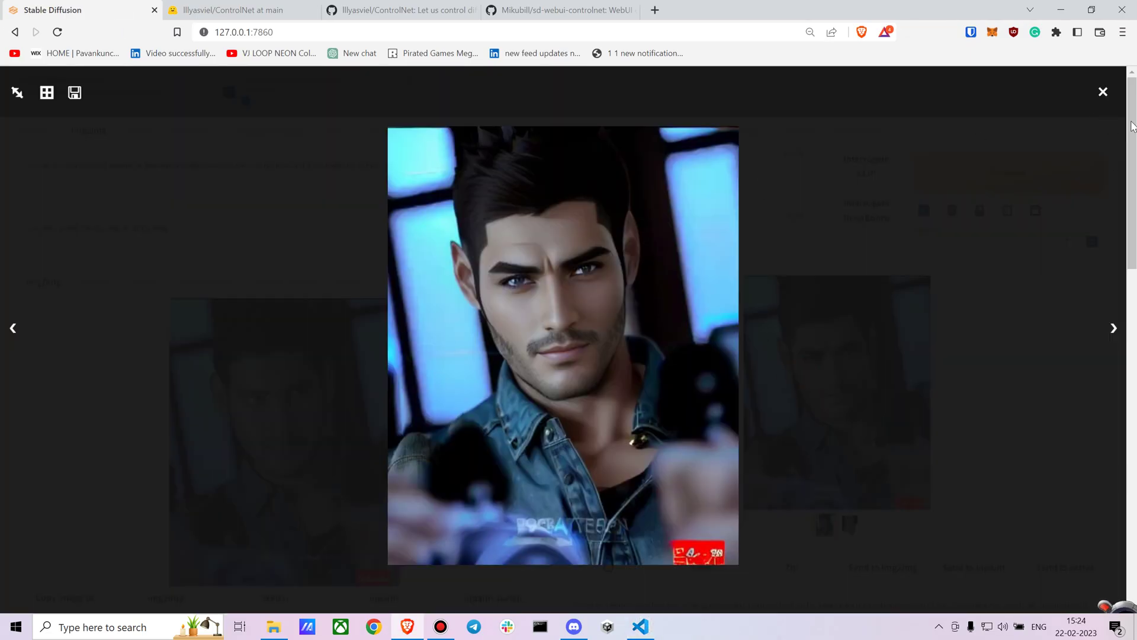
click(1103, 91)
scroll(456, 356, down, 2)
scroll(454, 344, up, 2)
Step: Add an extra parenthesis before 'anime style', nudge CFG Scale up, set denoising 0.37, and generate
click(650, 169)
click(598, 169)
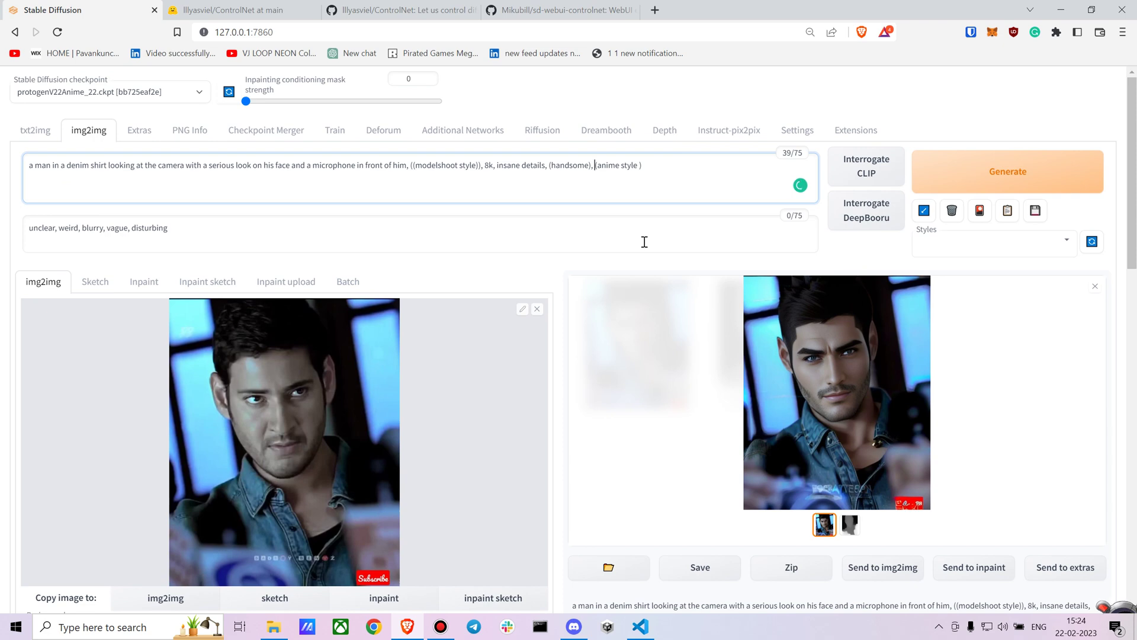
text(()
scroll(645, 242, down, 9)
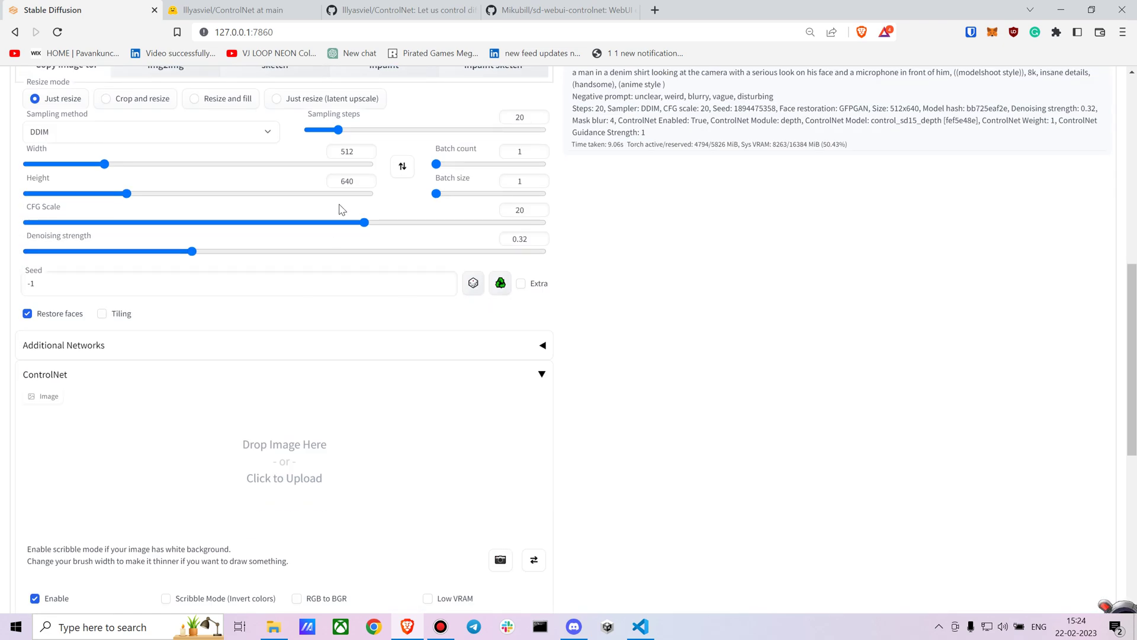
drag(361, 222, 382, 223)
drag(187, 249, 219, 255)
scroll(275, 346, down, 1)
scroll(393, 336, up, 9)
scroll(547, 217, up, 1)
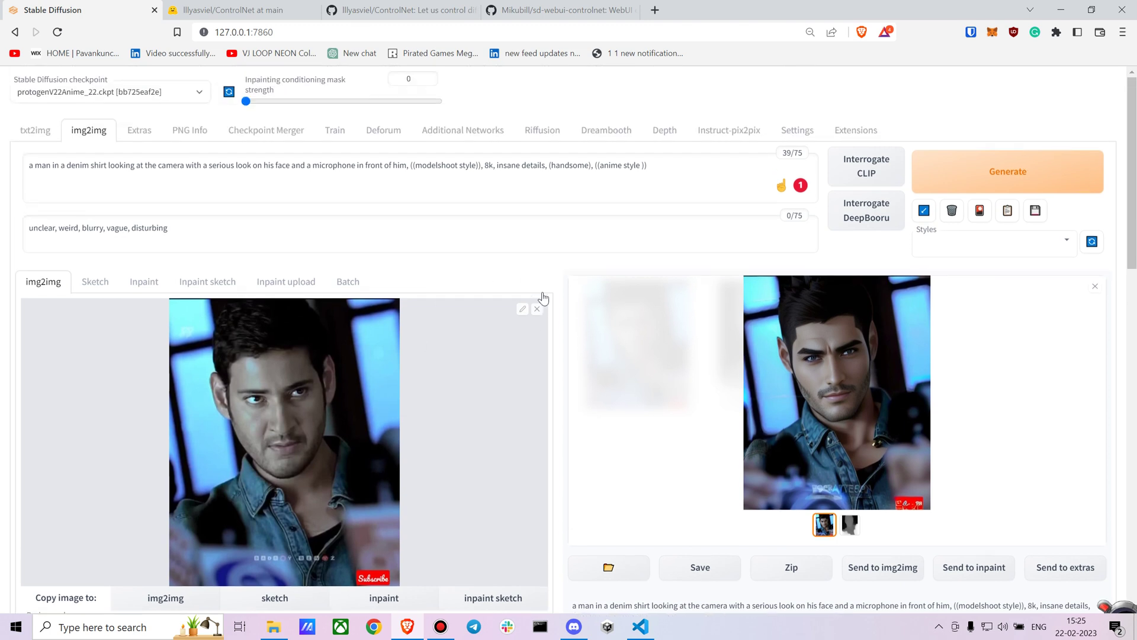
click(1013, 172)
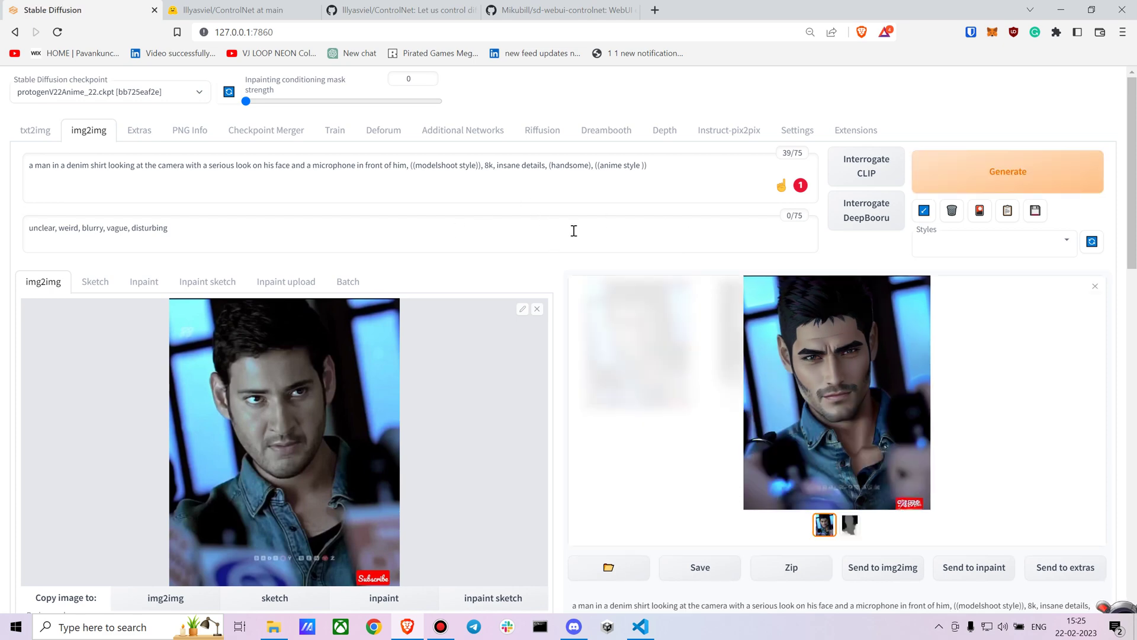
Step: Lower the ControlNet weight to 0.8 and regenerate
scroll(573, 231, down, 15)
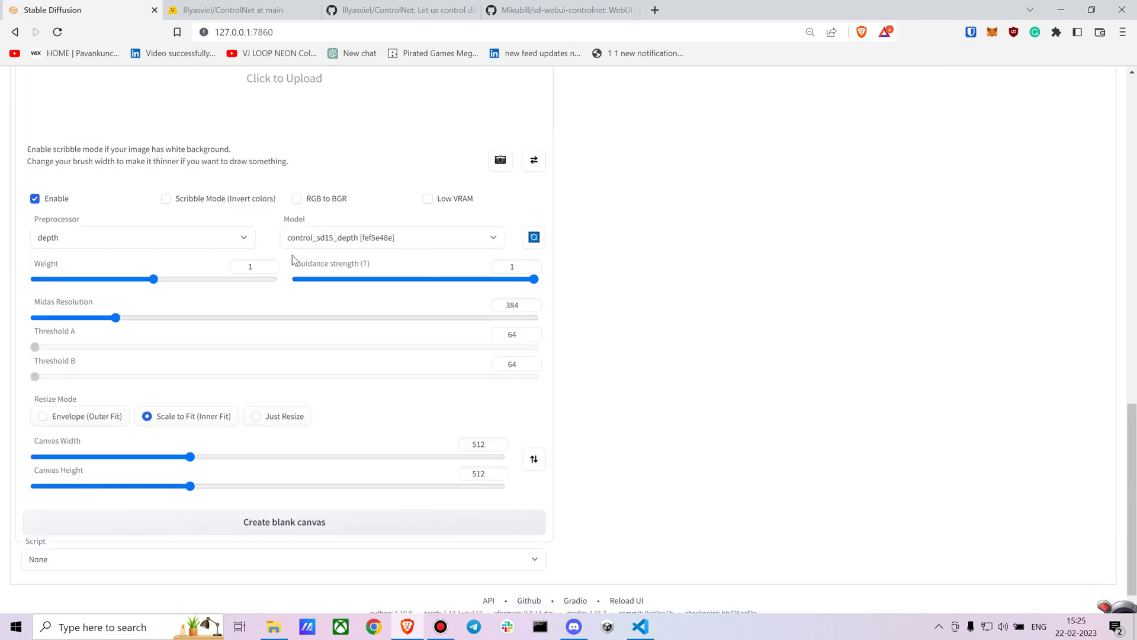
scroll(319, 286, up, 1)
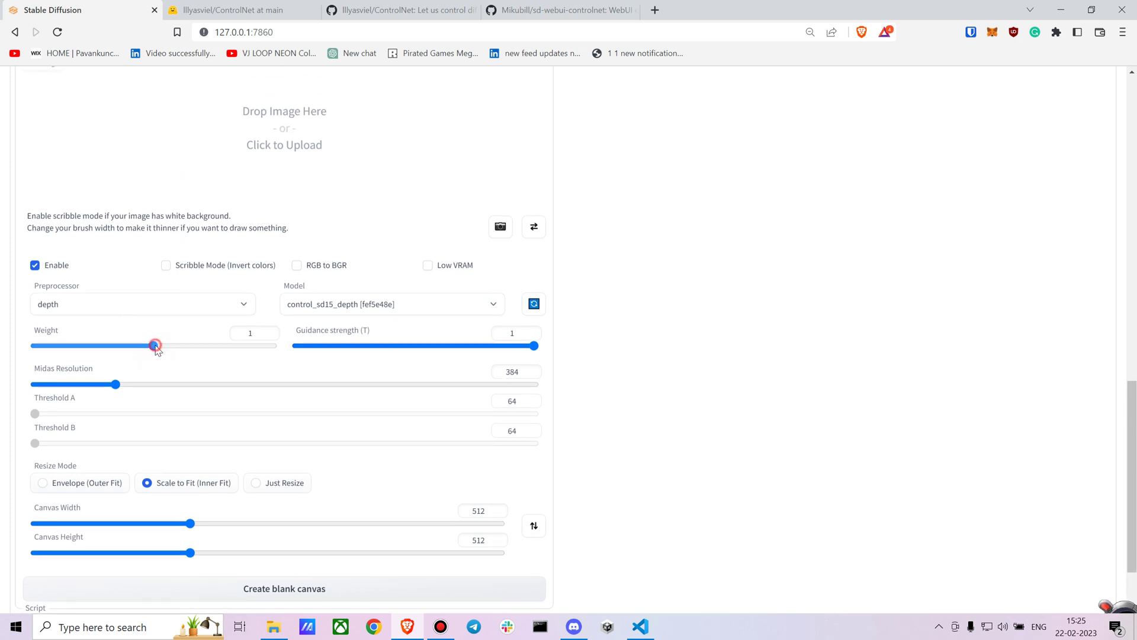
drag(154, 346, 136, 348)
scroll(599, 259, up, 14)
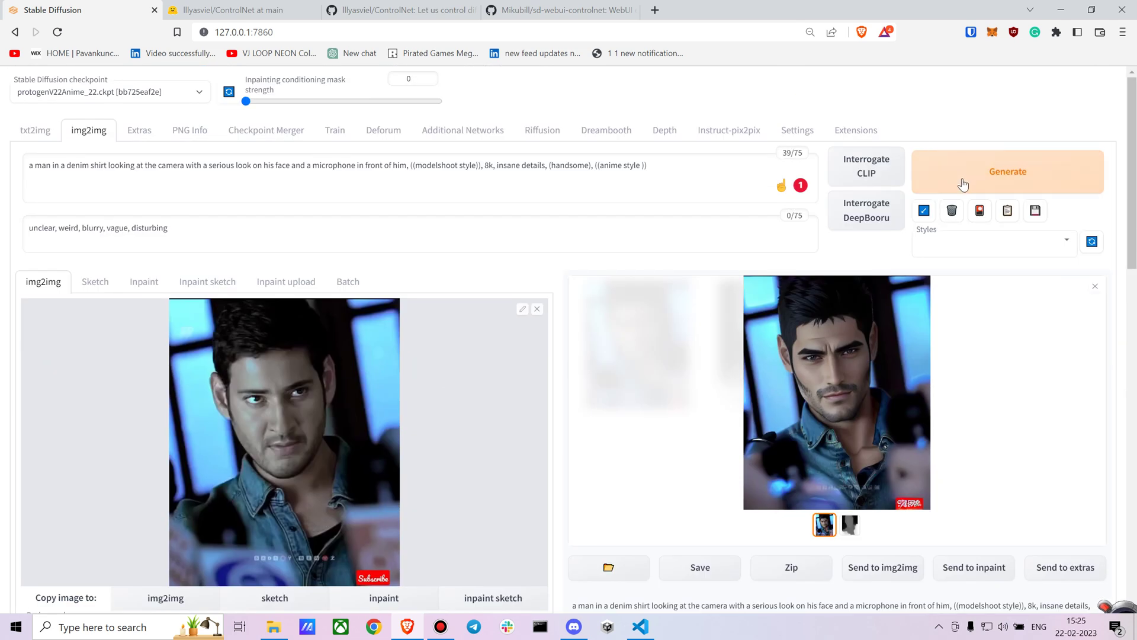
click(963, 183)
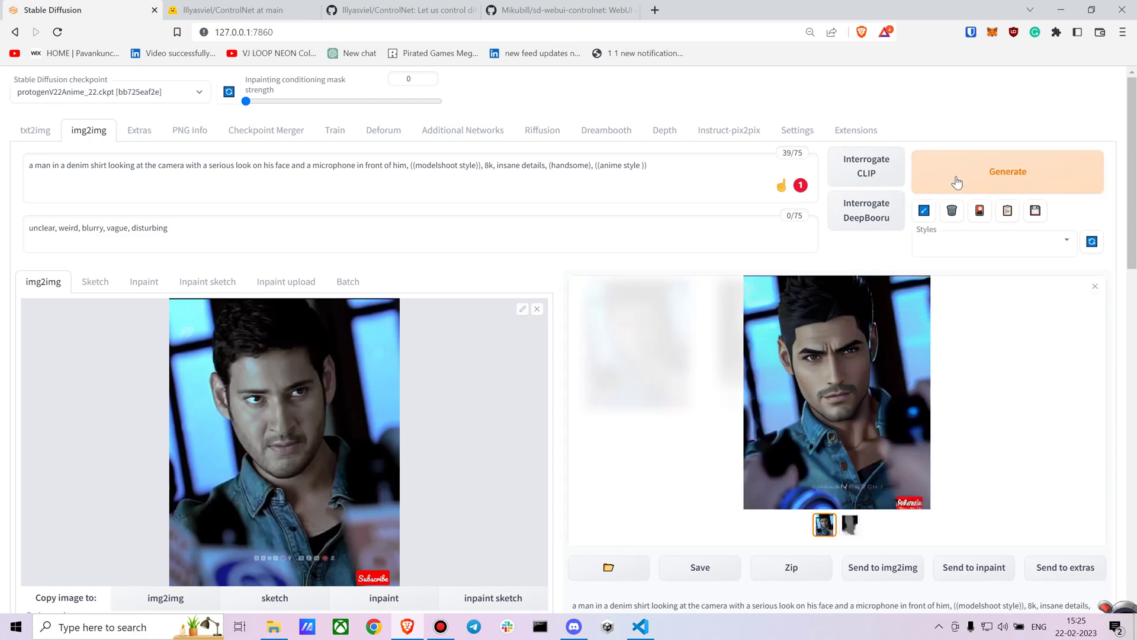
Step: Drop denoising strength to about 0.18 and CFG Scale to 11.5, then regenerate
scroll(589, 207, down, 15)
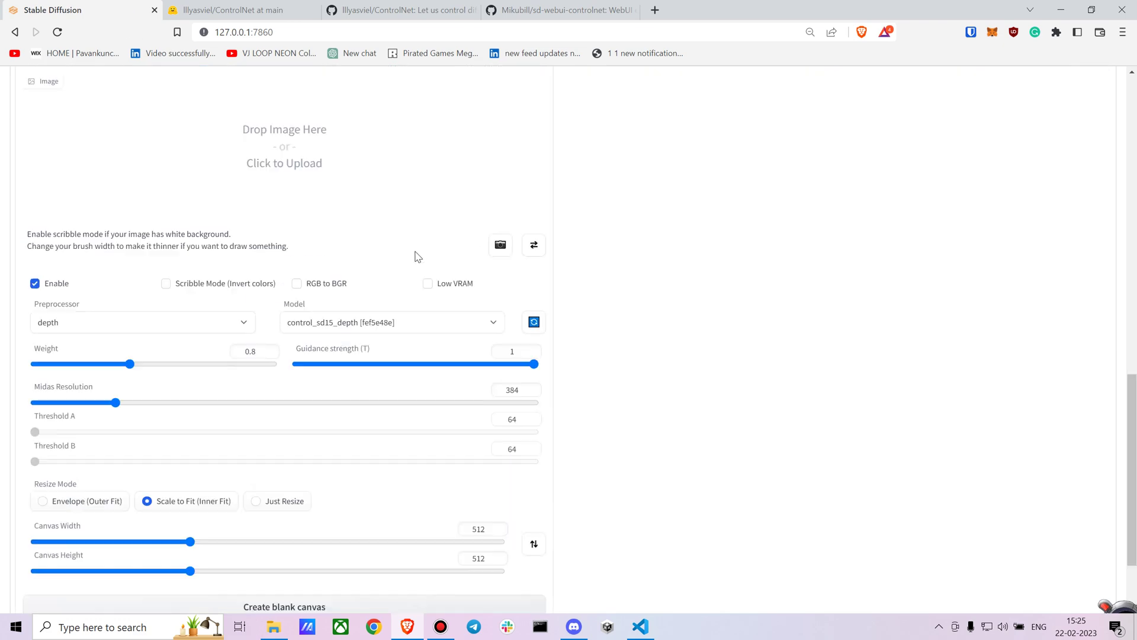
scroll(226, 307, up, 15)
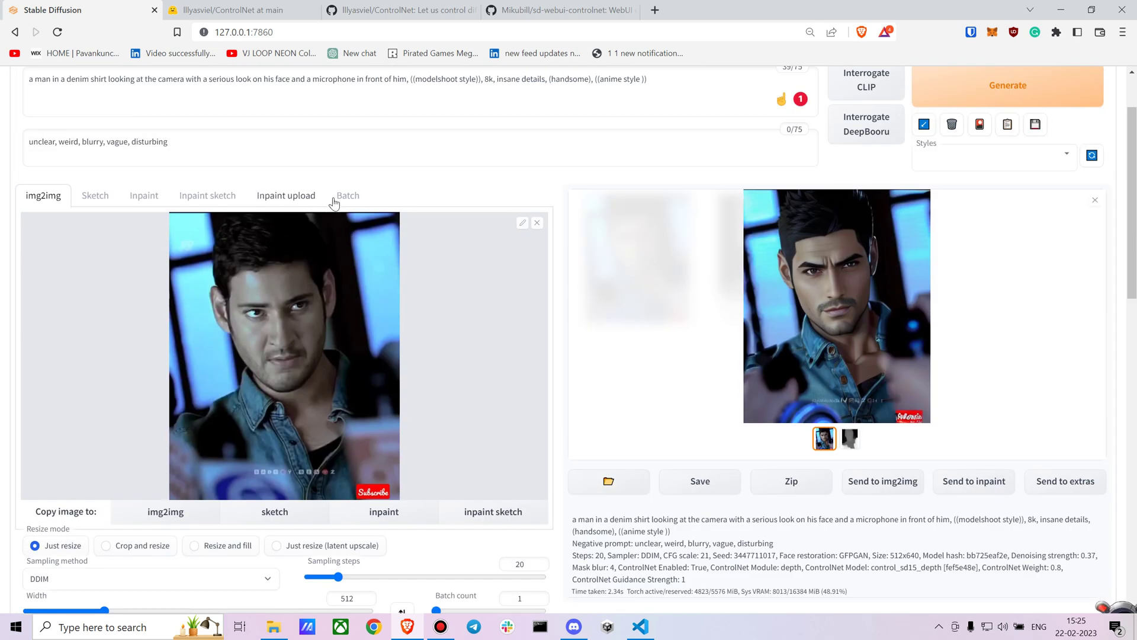
scroll(355, 243, down, 5)
scroll(374, 254, up, 2)
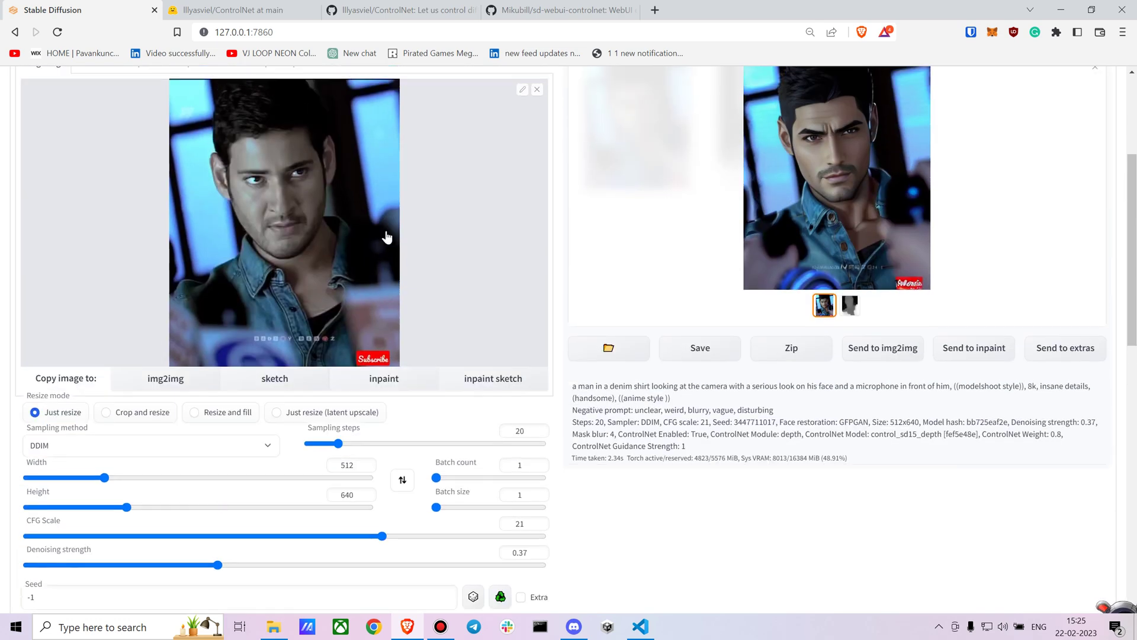
scroll(386, 237, down, 3)
drag(219, 365, 133, 361)
drag(382, 335, 218, 338)
scroll(603, 264, up, 7)
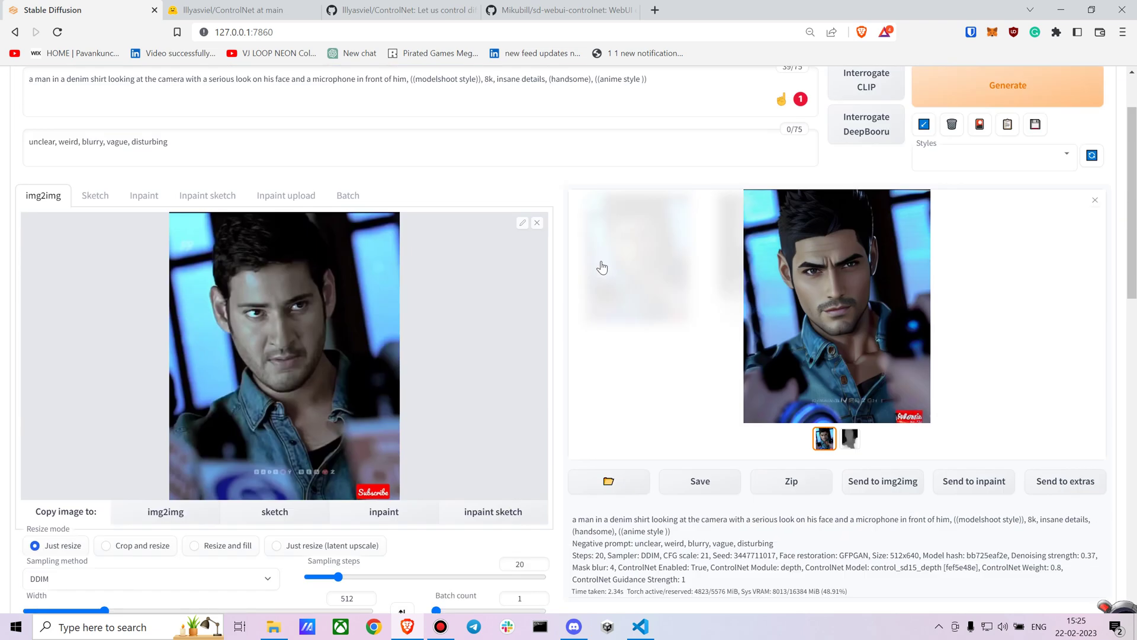
click(1000, 165)
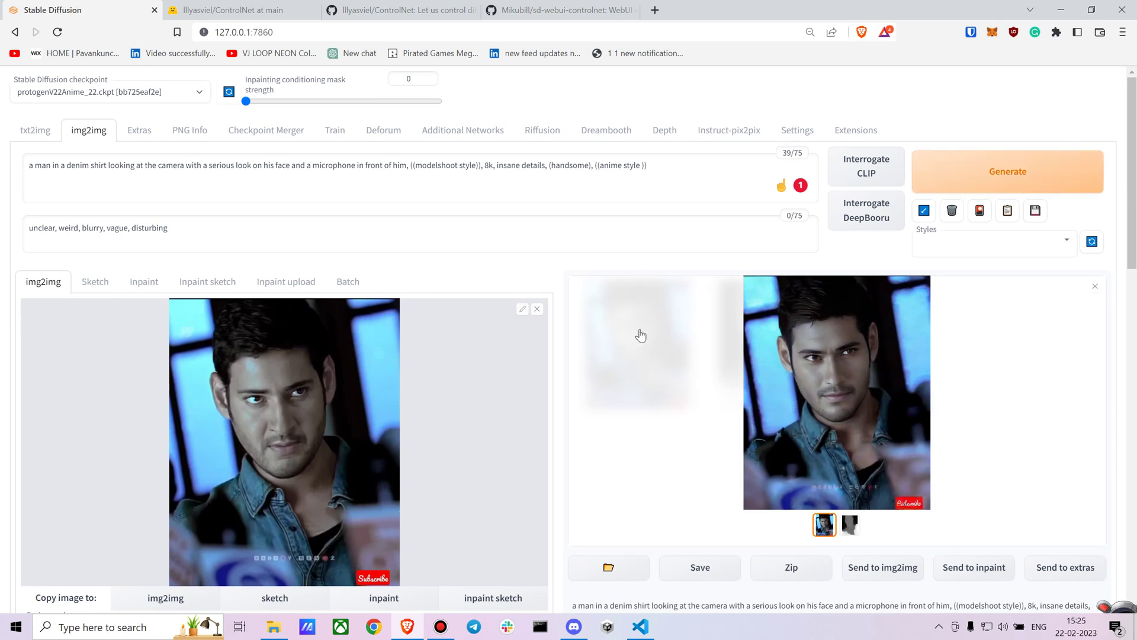
click(649, 169)
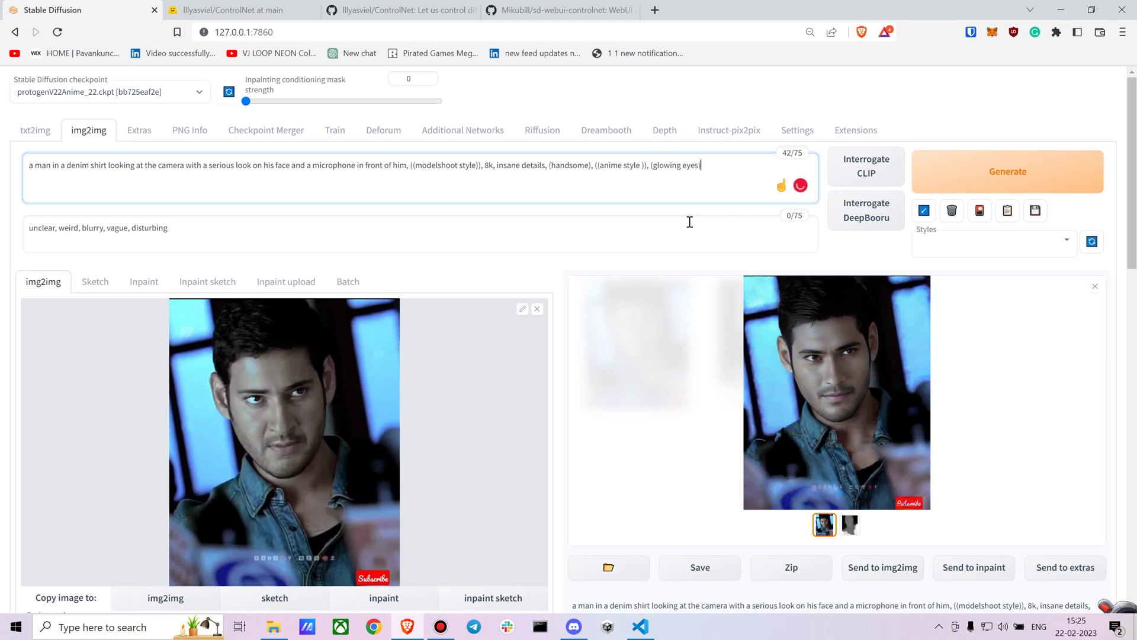
Step: Generate with '(glowing eyes)' in the prompt, then append ', speckles, dusty' to the negative prompt
click(999, 176)
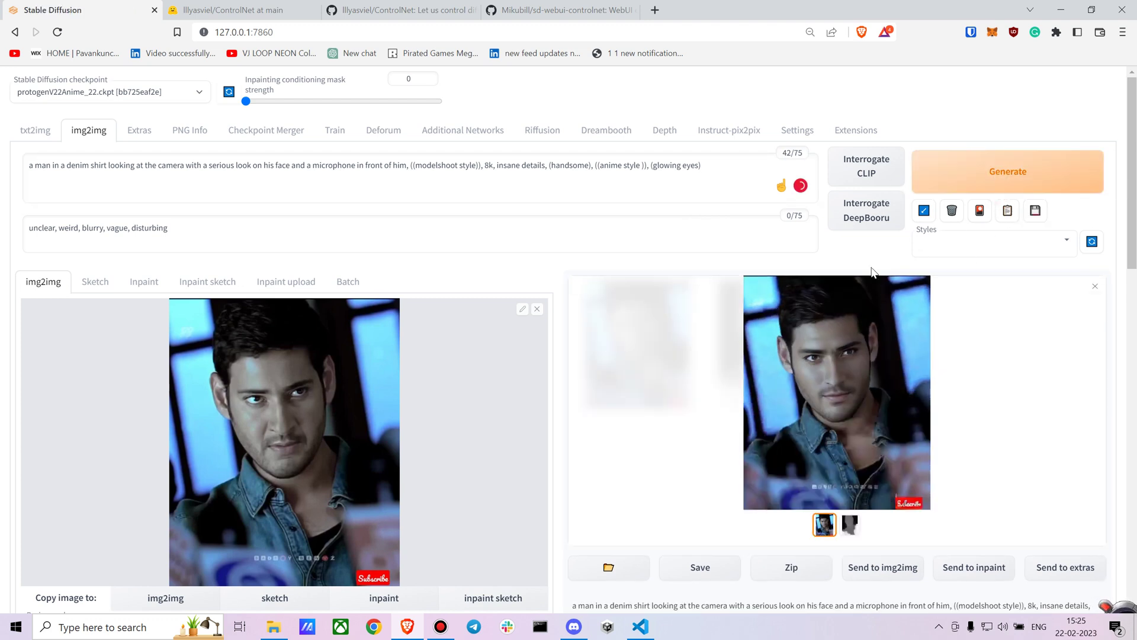
click(308, 226)
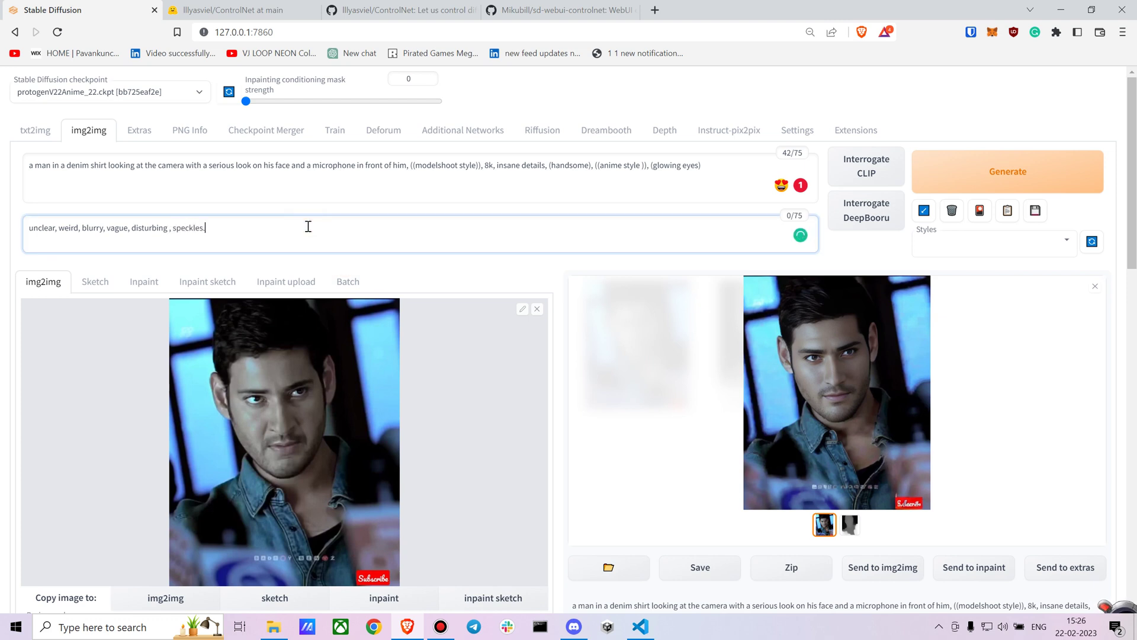
text(, speckles.)
key(BackSpace)
text(, dusty)
Step: Set Sampling steps to 31 and the sampler to Euler a, then generate
scroll(351, 194, down, 7)
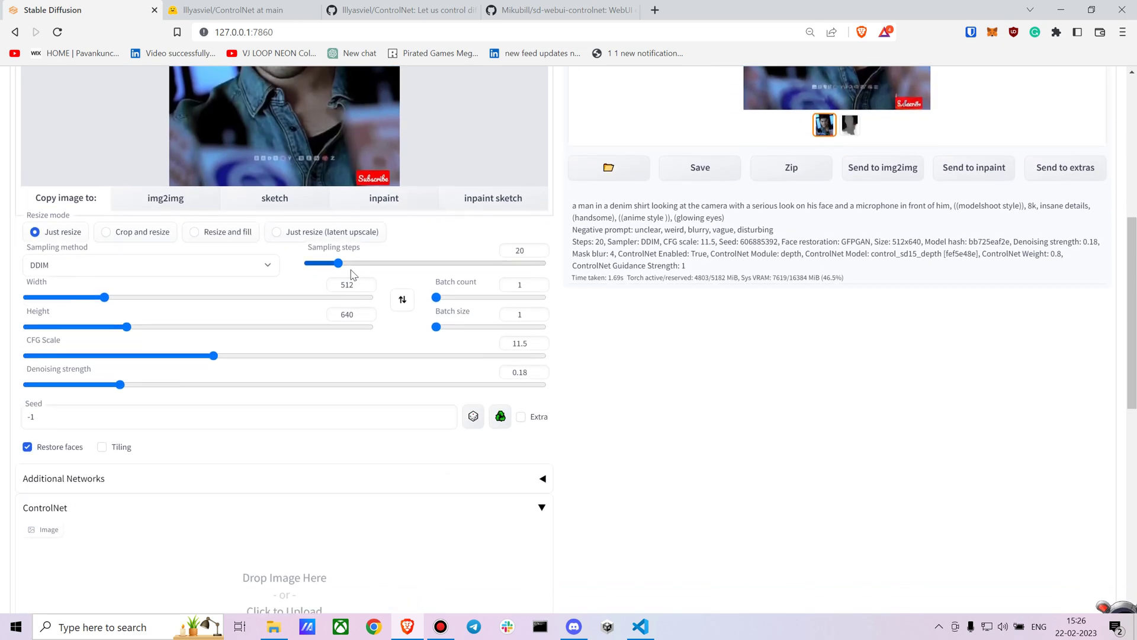
drag(342, 263, 356, 263)
scroll(350, 262, up, 4)
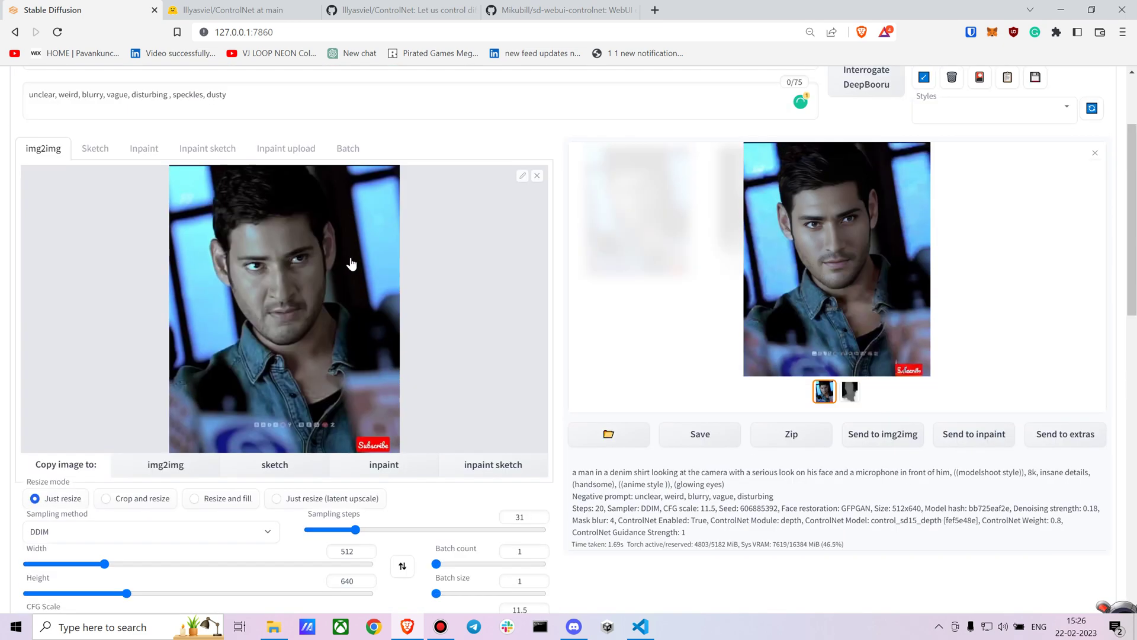
scroll(114, 311, down, 2)
click(97, 396)
click(66, 418)
scroll(592, 267, up, 5)
click(997, 179)
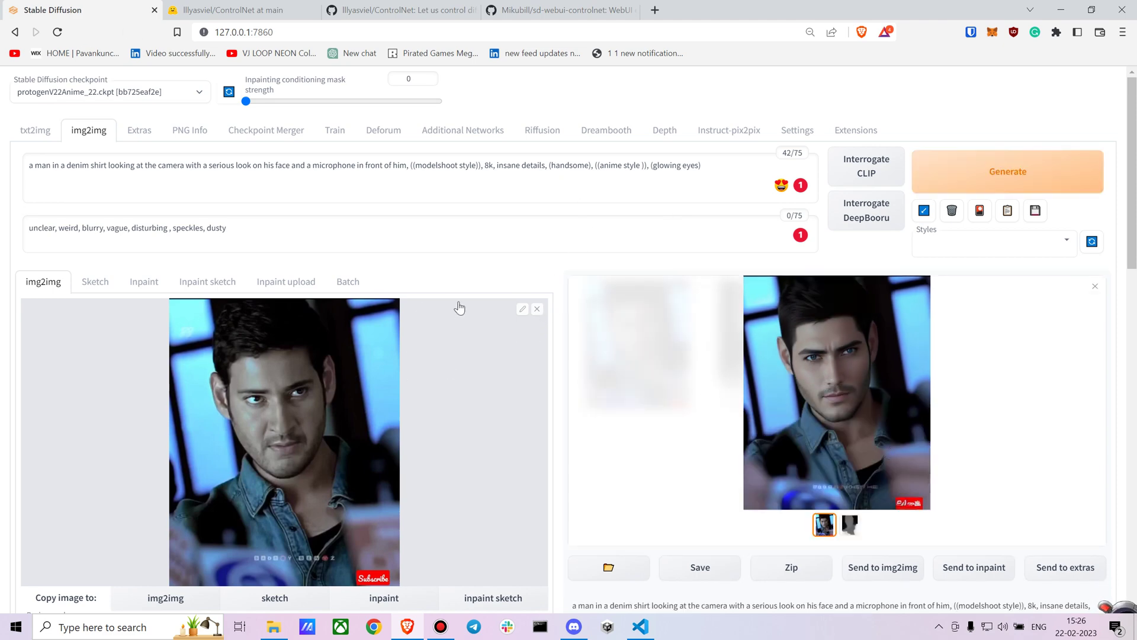
Step: Switch to the Marvel WhatIf checkpoint, replace modelshoot with whatif in the prompt, and regenerate
scroll(445, 311, down, 1)
scroll(445, 311, down, 6)
scroll(422, 320, down, 1)
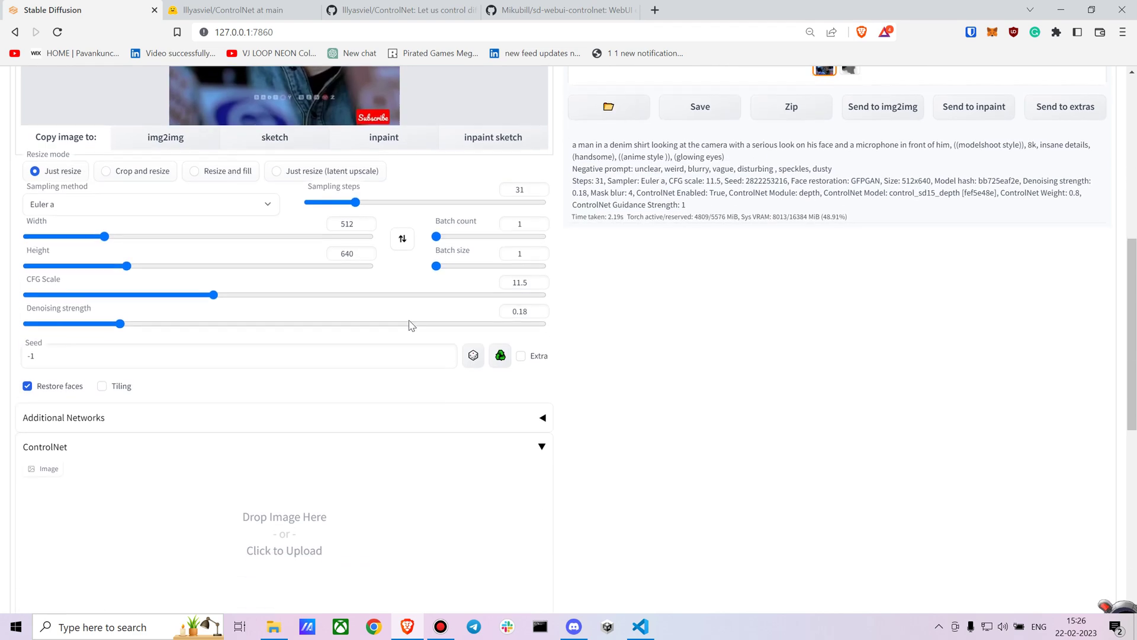
scroll(409, 321, up, 2)
scroll(409, 321, up, 6)
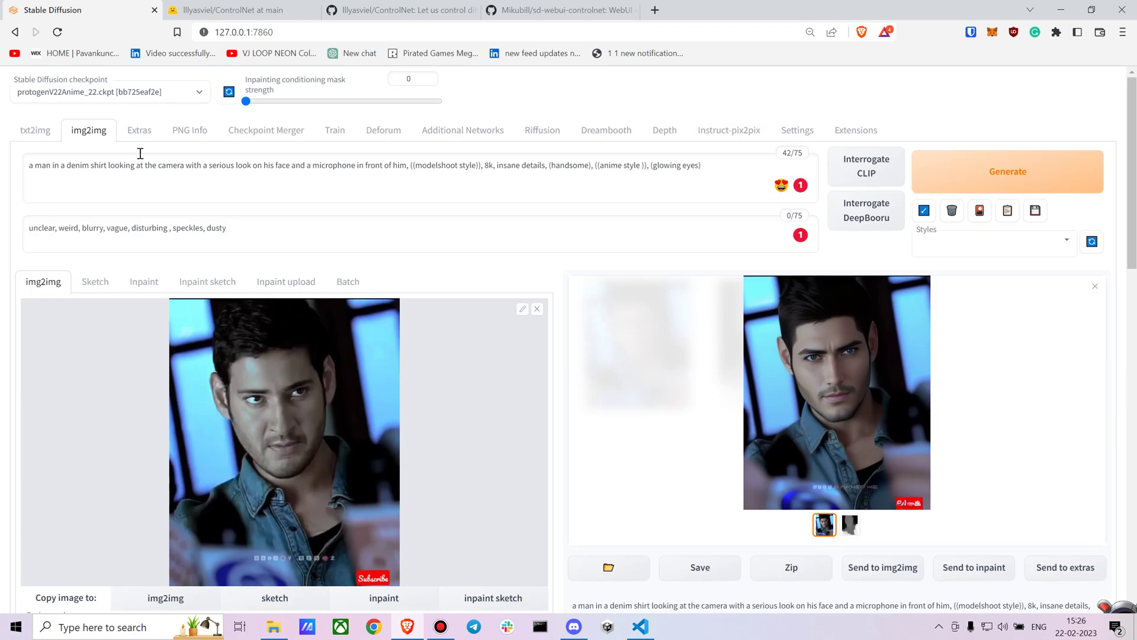
click(140, 93)
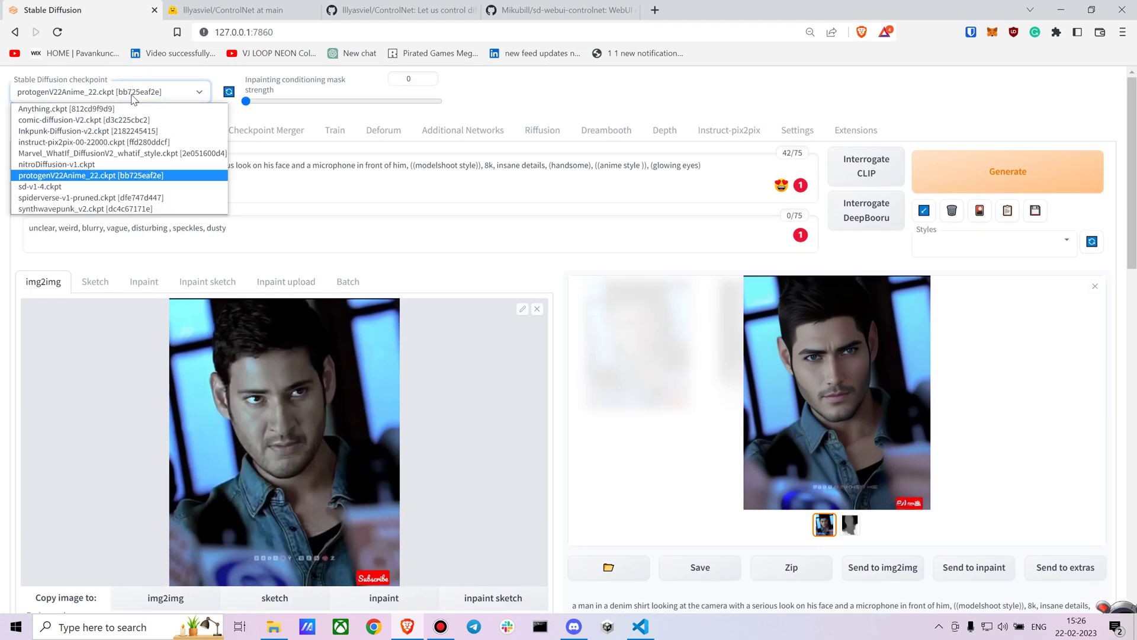
click(90, 153)
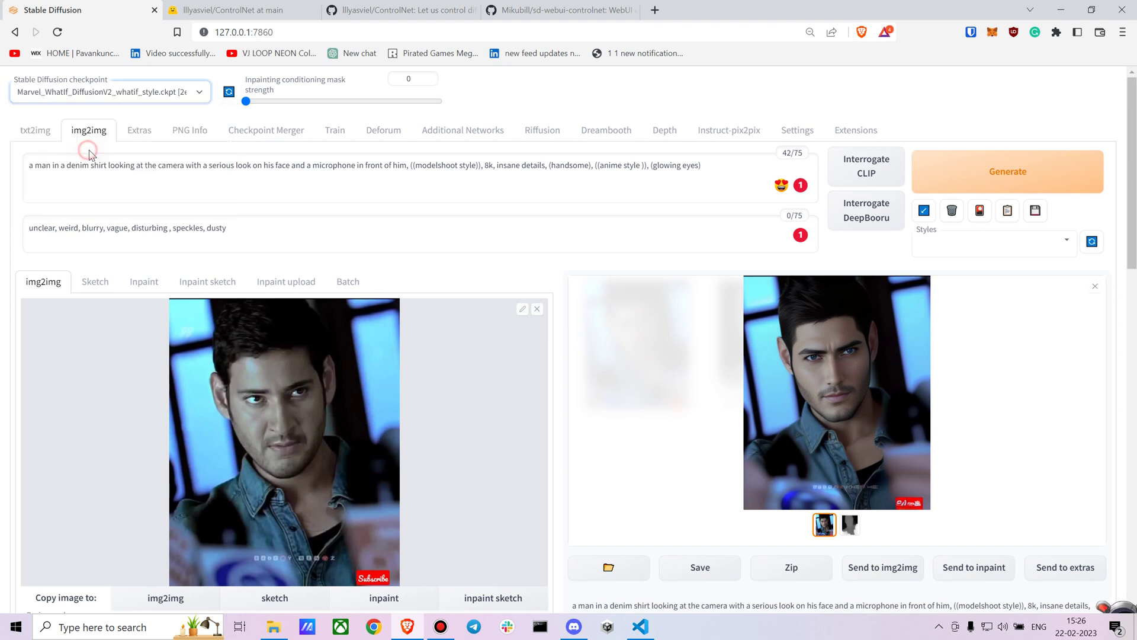
click(457, 169)
key(BackSpace)
key(BackSpace)
key(BackSpace)
key(BackSpace)
key(BackSpace)
key(BackSpace)
key(BackSpace)
key(BackSpace)
key(BackSpace)
key(BackSpace)
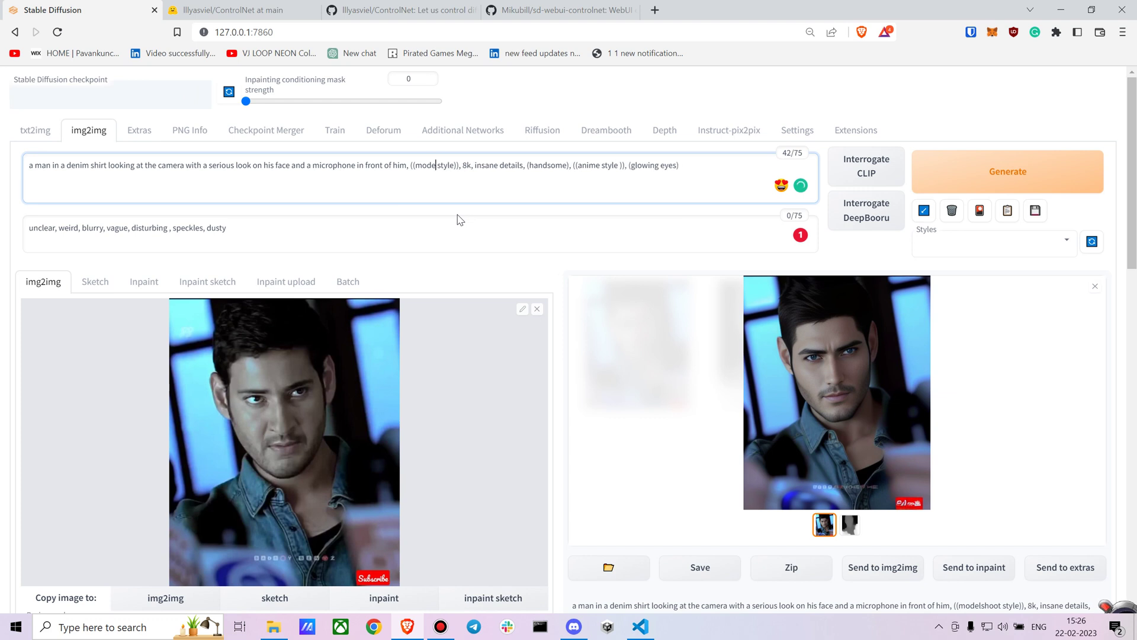
text(whatif)
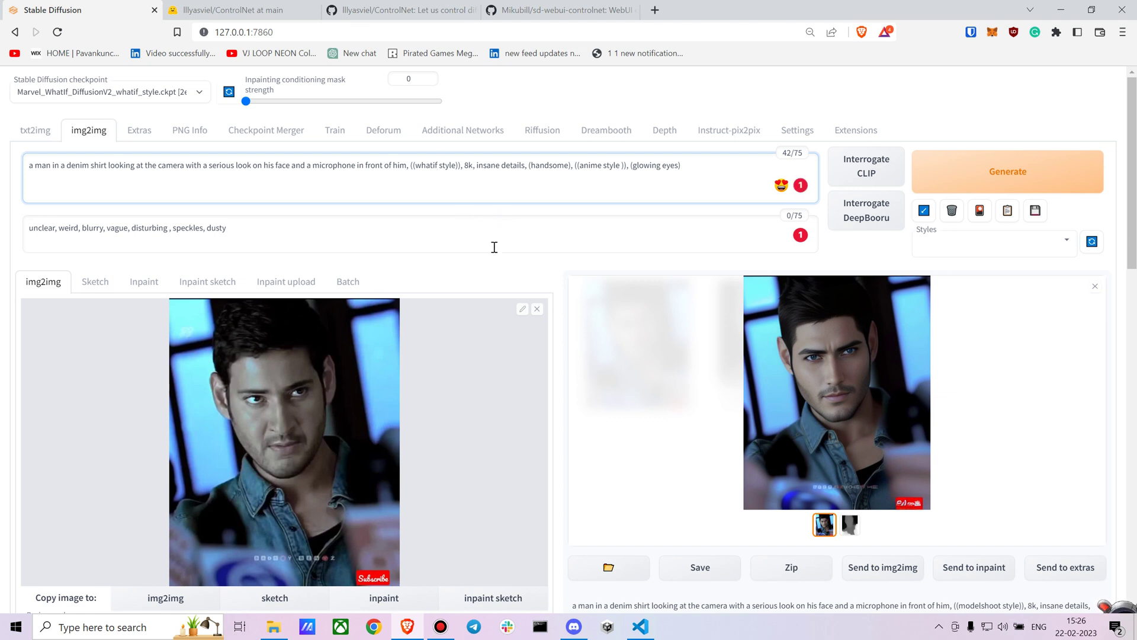
click(1002, 159)
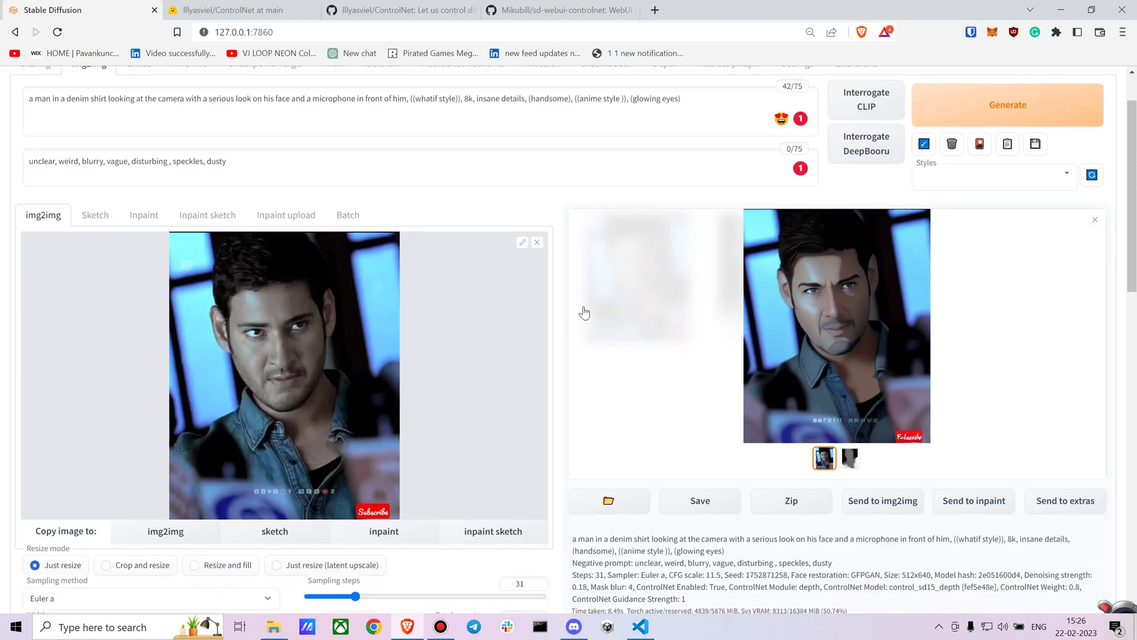
Step: Raise CFG Scale to 18 and denoising strength to 0.25, then regenerate
scroll(578, 308, down, 3)
scroll(528, 304, down, 2)
scroll(490, 294, up, 3)
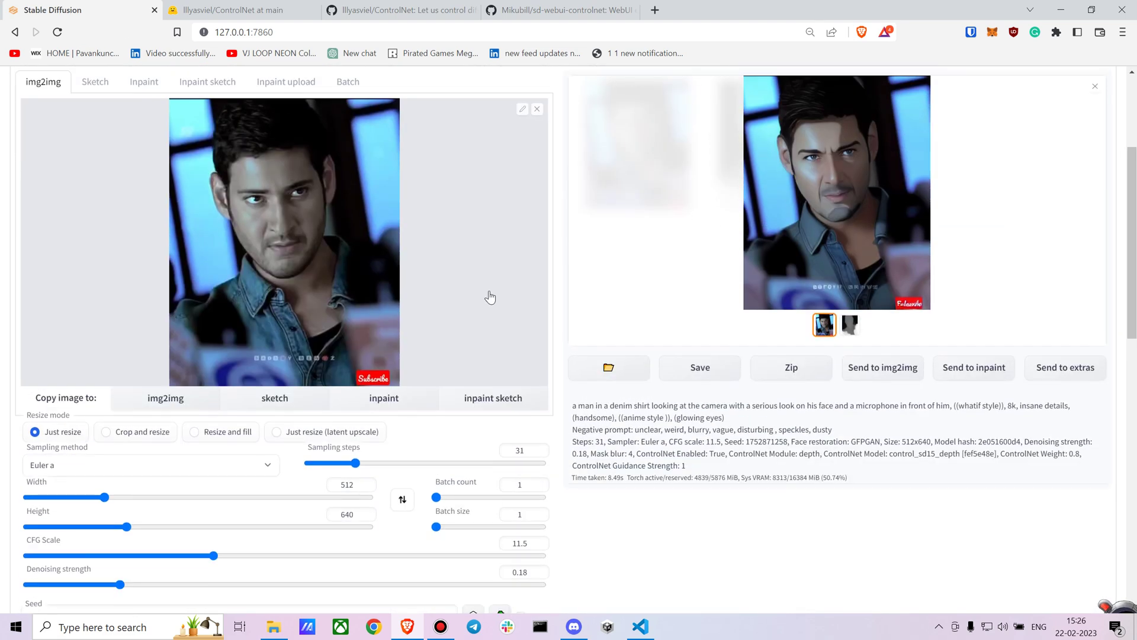
scroll(496, 294, down, 2)
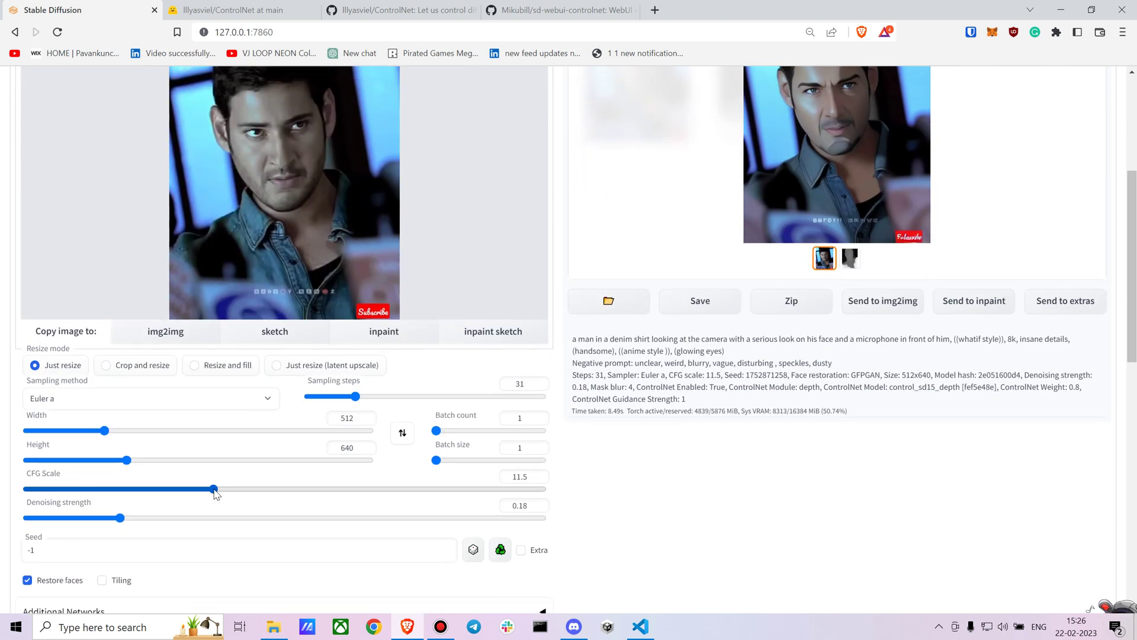
drag(214, 489, 329, 489)
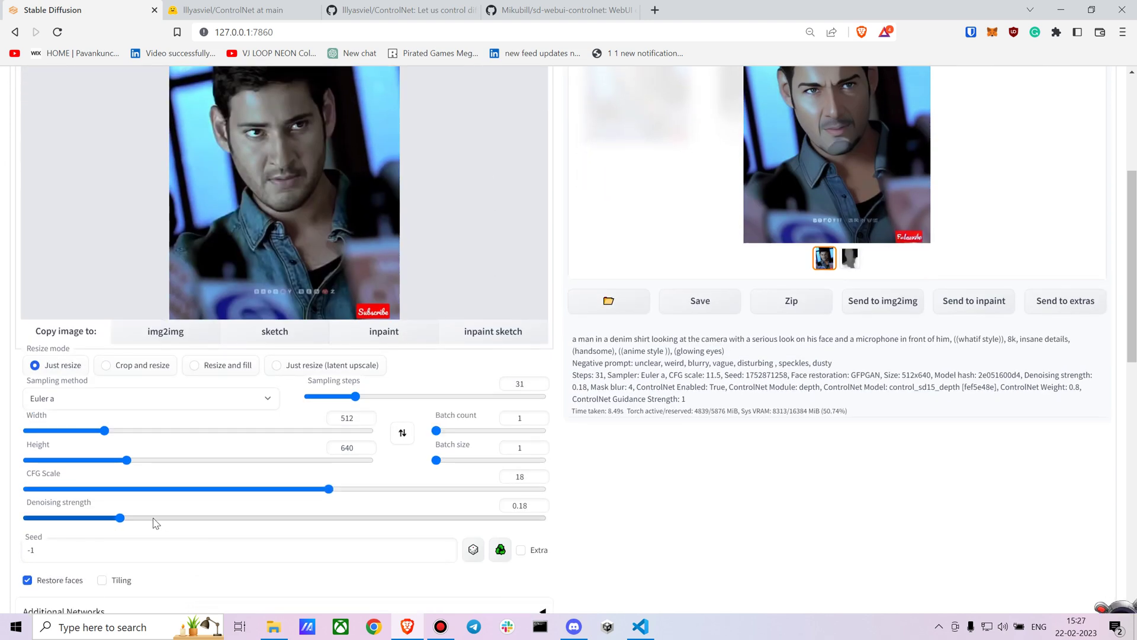
drag(128, 522, 159, 527)
scroll(160, 528, up, 5)
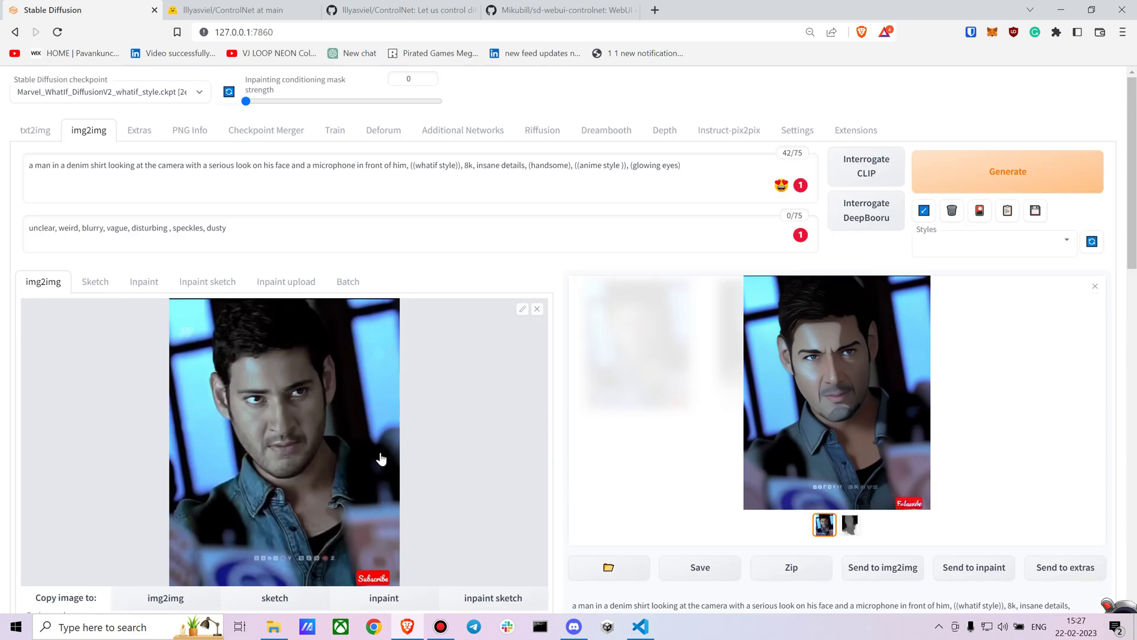
click(1001, 172)
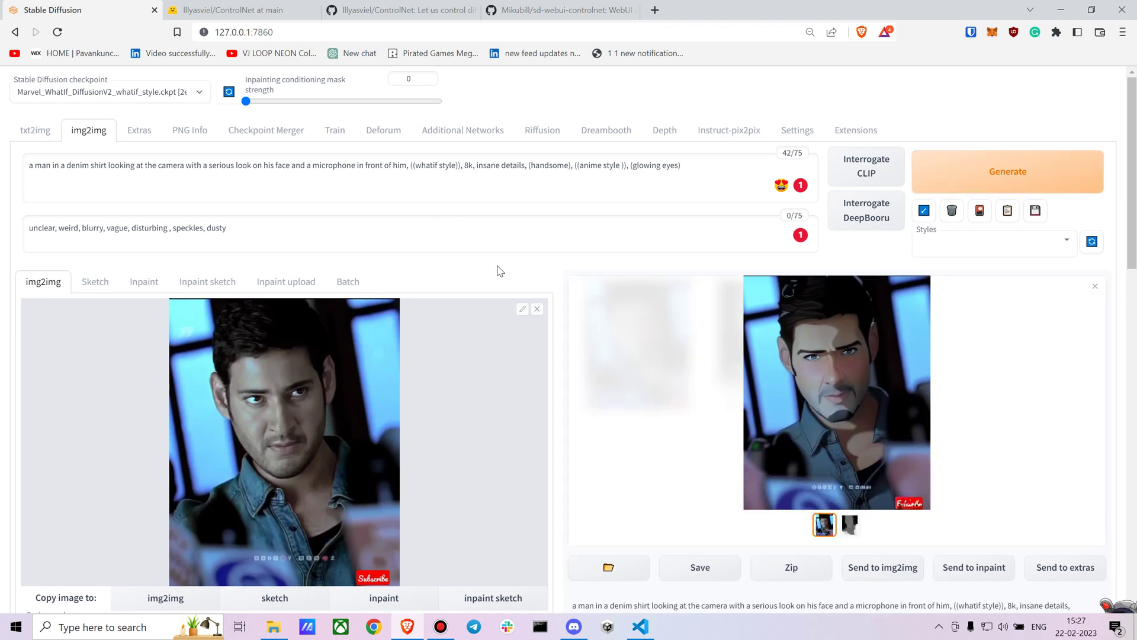
Step: Replace the input image with frame299.jpg from the frames folder and generate its restyle
click(537, 309)
mouse_move(273, 626)
click(273, 569)
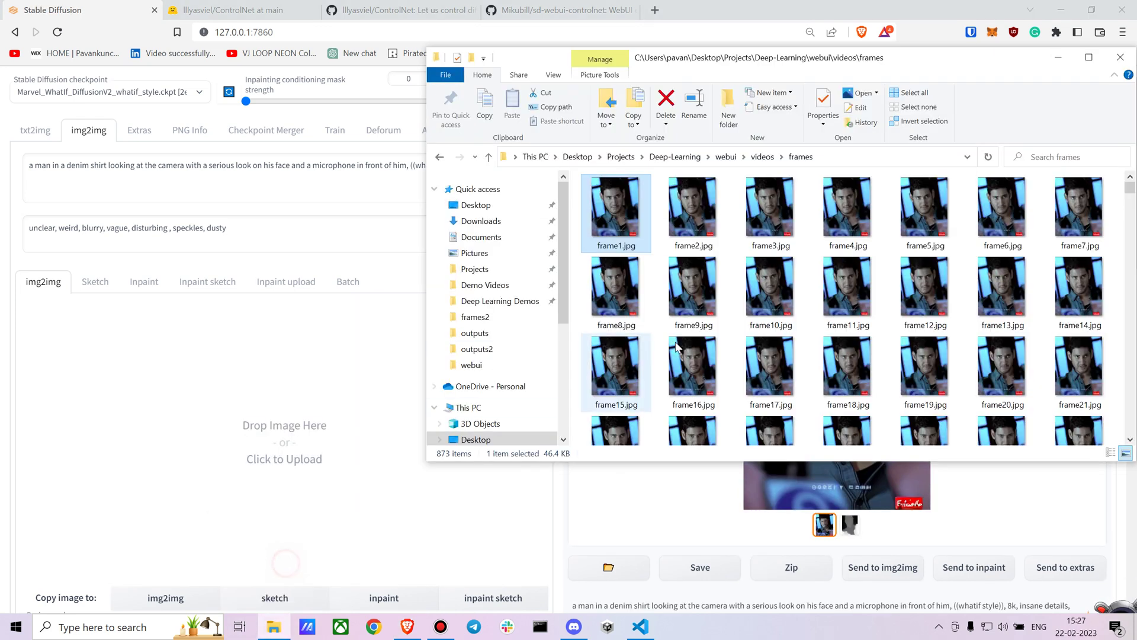
scroll(737, 347, down, 5)
scroll(753, 381, down, 12)
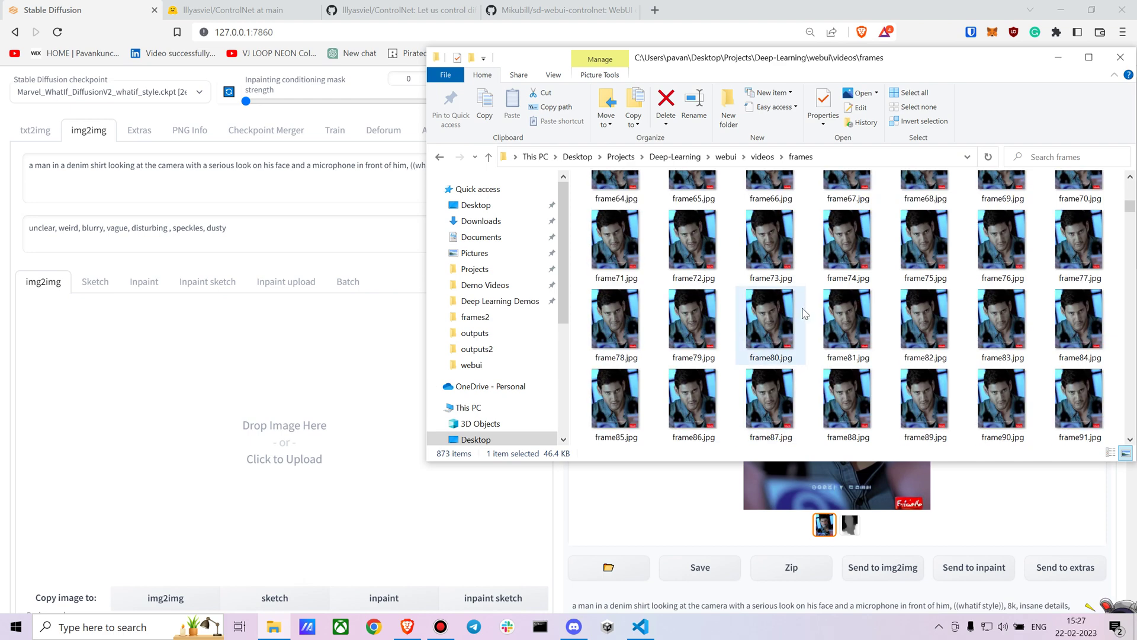
scroll(886, 360, down, 20)
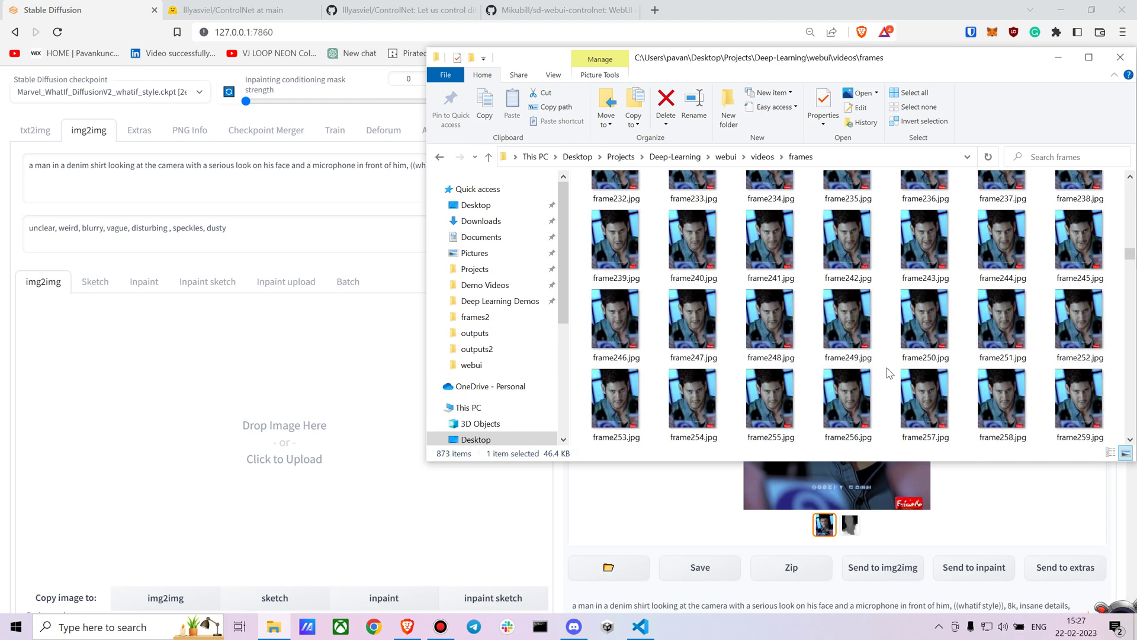
drag(909, 367, 216, 402)
click(955, 164)
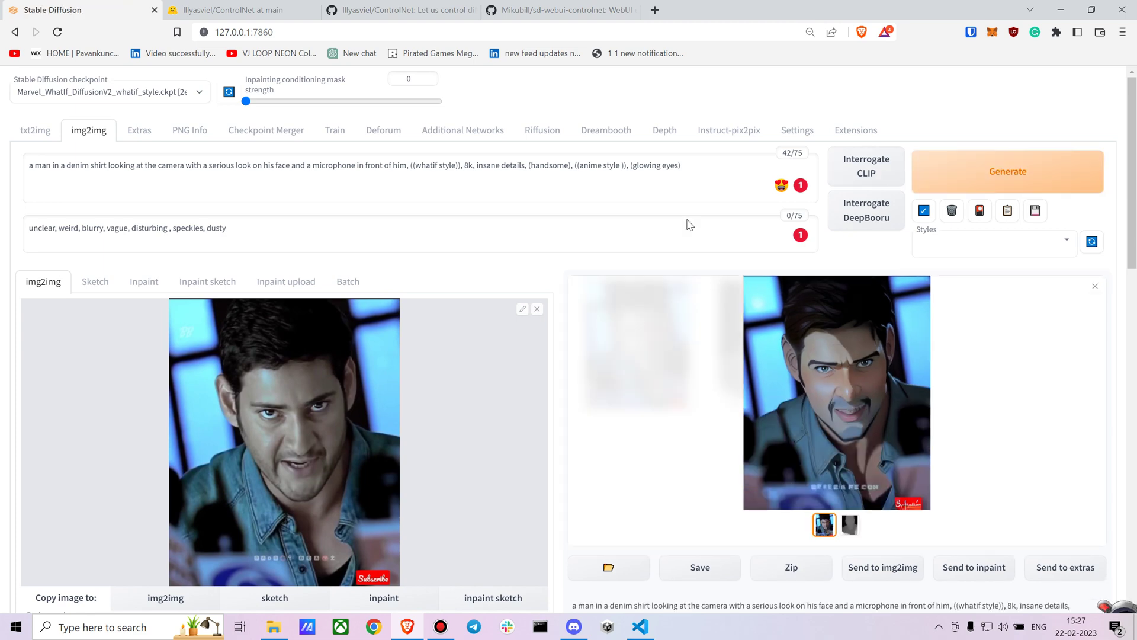
Step: Switch img2img to Batch and set the frames folder path as the Input directory
click(350, 281)
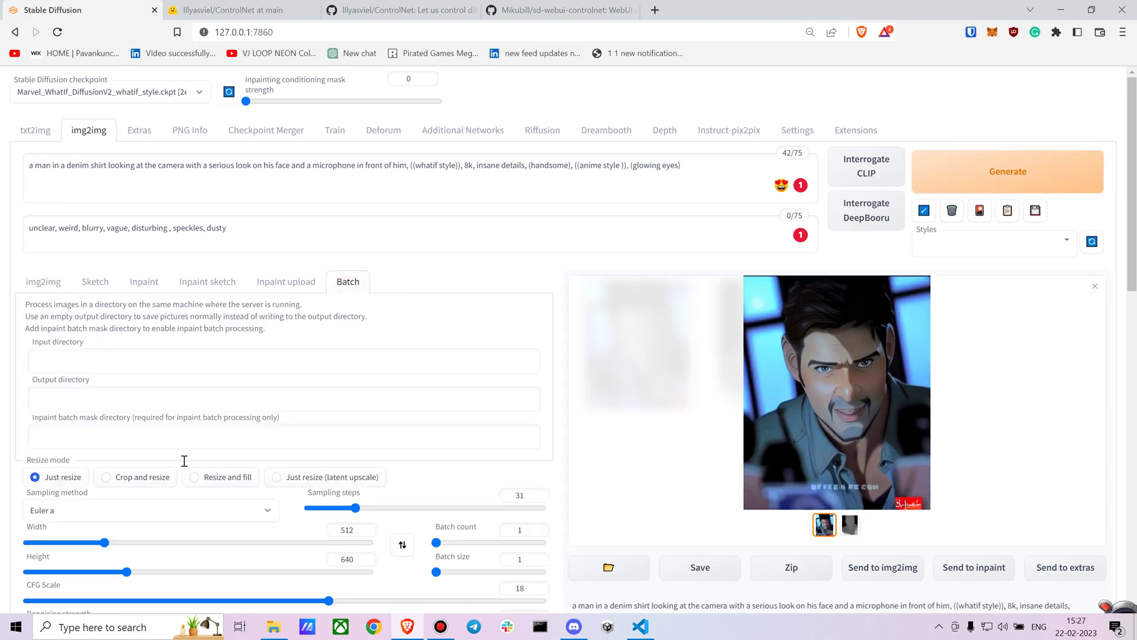
mouse_move(274, 626)
click(272, 578)
scroll(841, 237, down, 2)
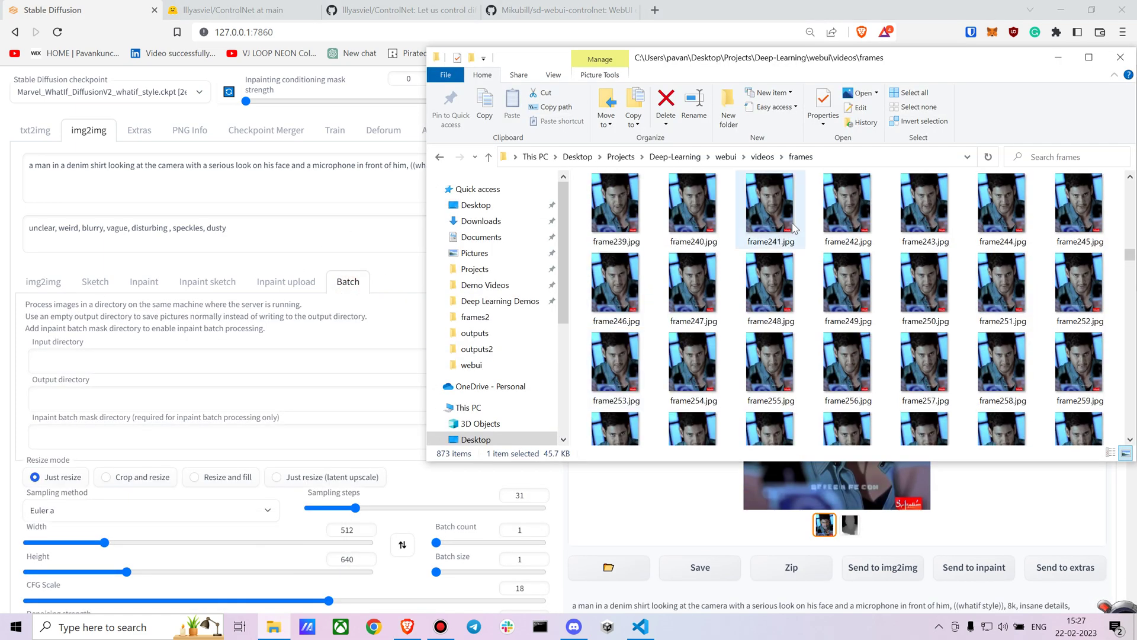
click(841, 159)
key(ctrl+c)
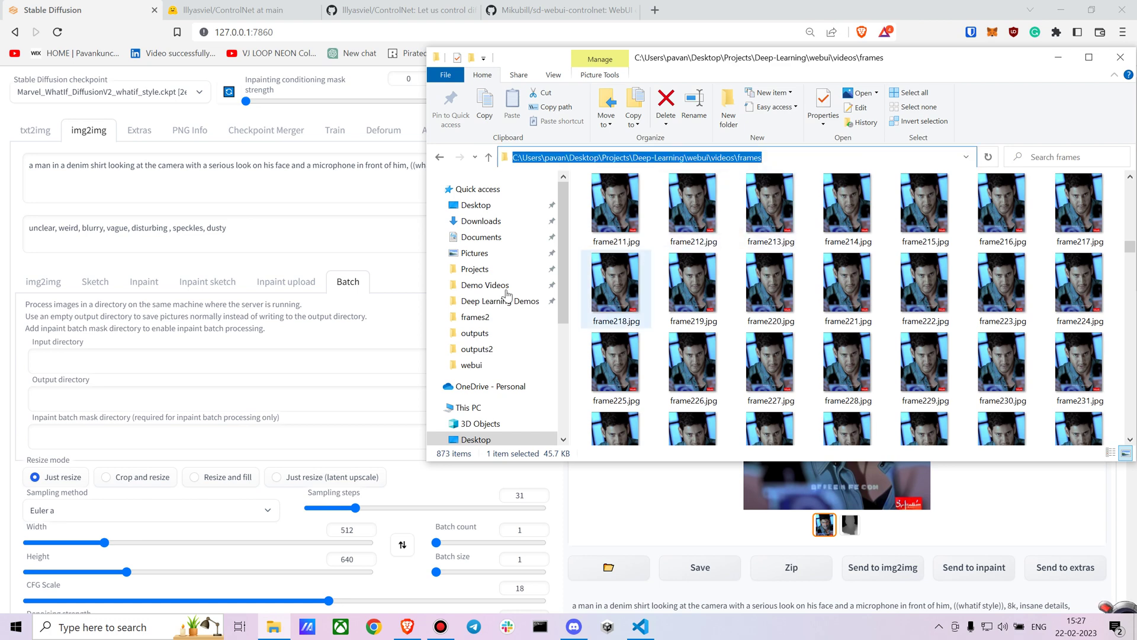
click(101, 361)
key(ctrl+v)
Step: Permanently delete the old images in videos\outputs and set that folder as the Output directory
mouse_move(272, 616)
click(279, 577)
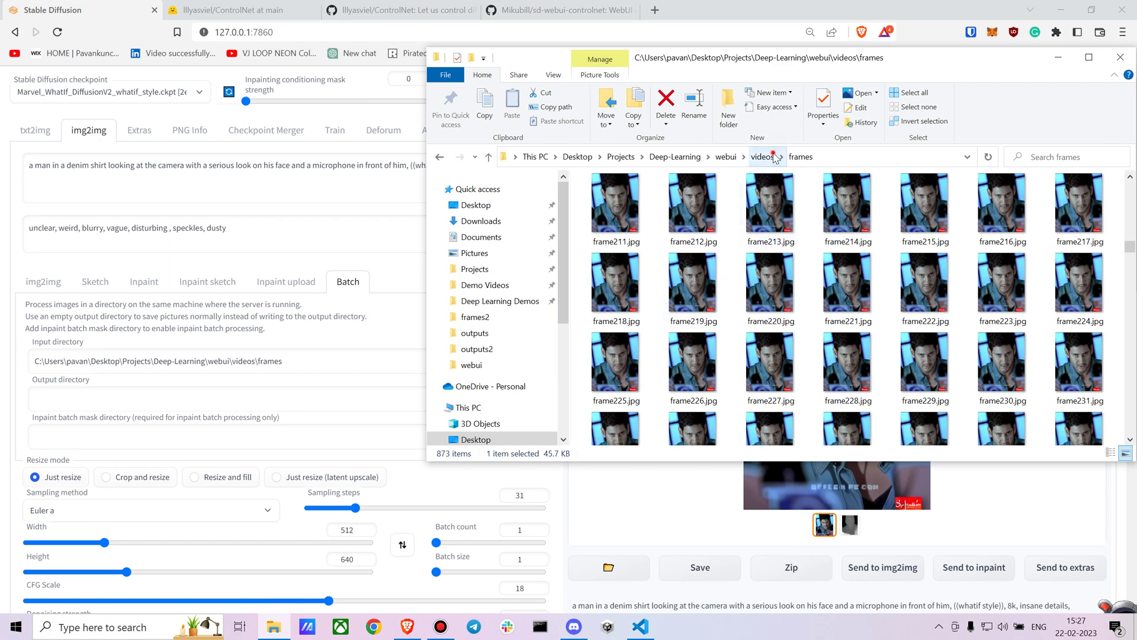
click(775, 156)
double_click(791, 322)
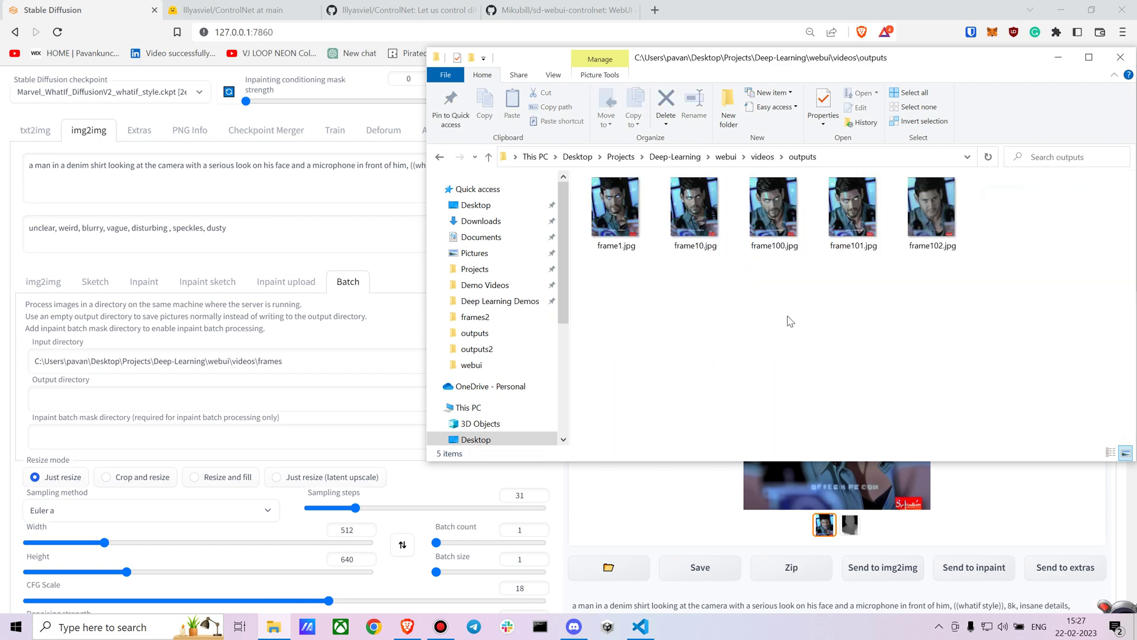
key(ctrl+a)
key(shift+Delete)
key(Return)
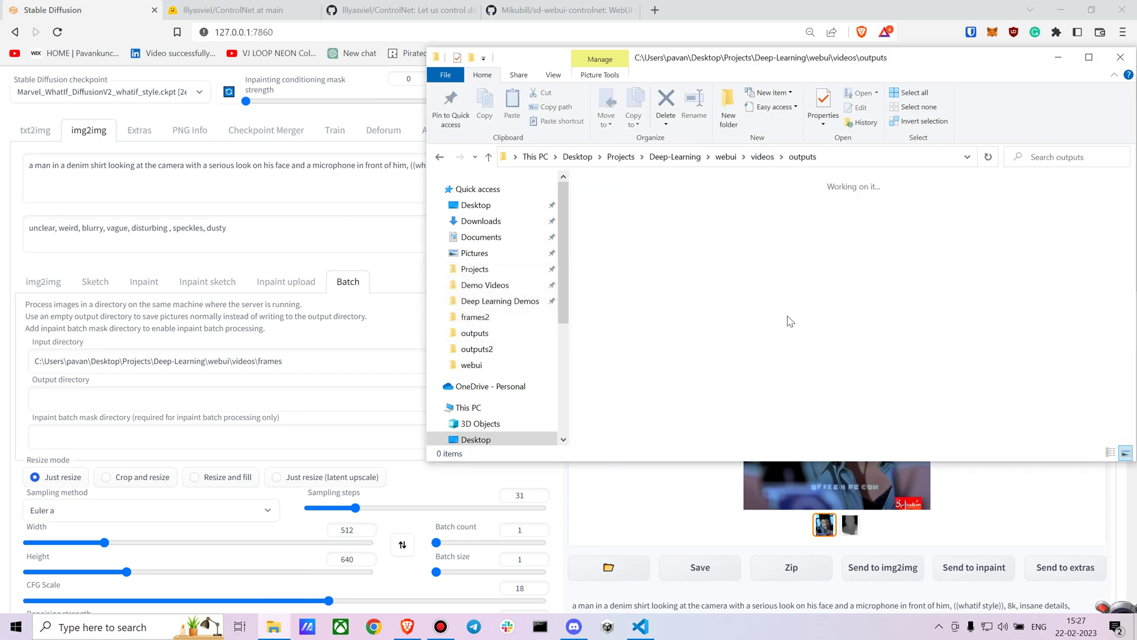
click(829, 155)
key(ctrl+c)
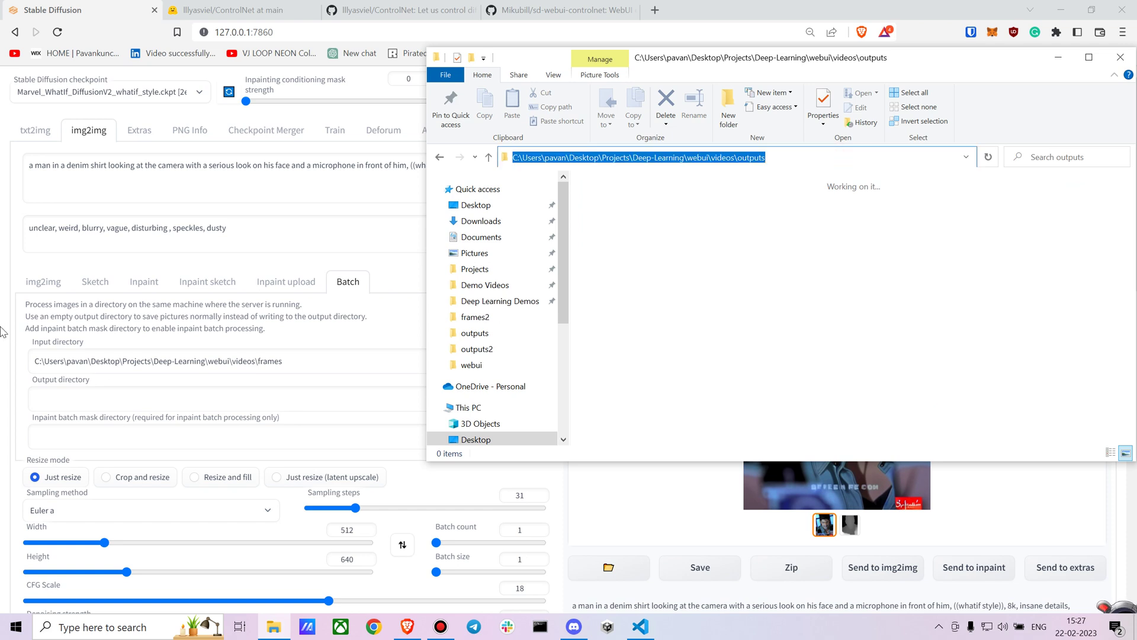
click(144, 398)
key(ctrl+v)
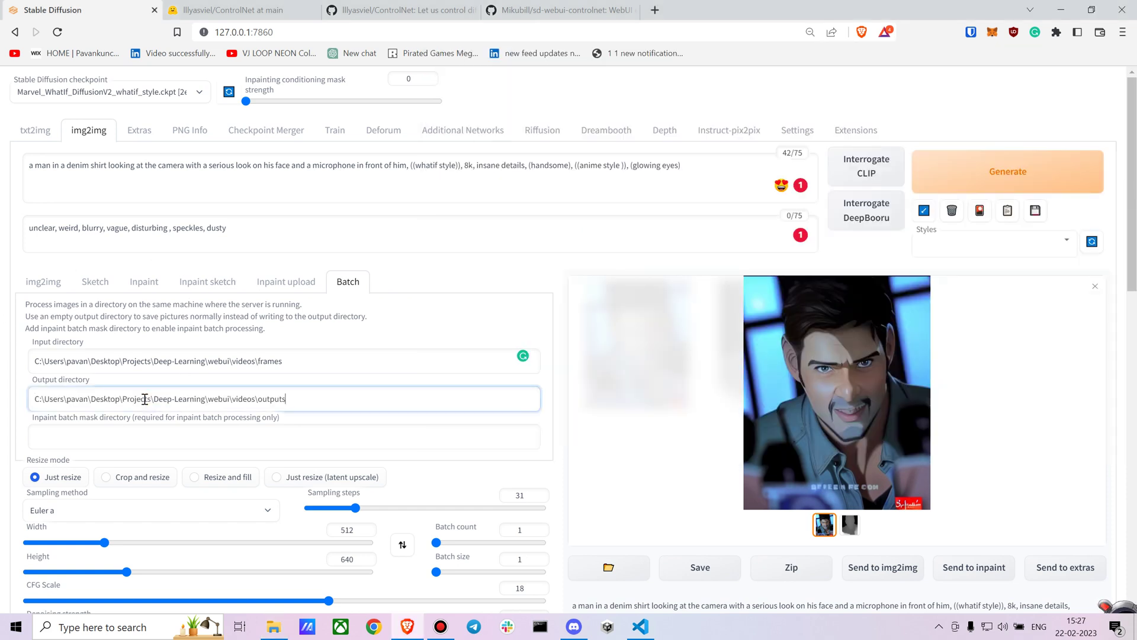
Step: Start the batch run and watch the first Marvel WhatIf frames render
click(984, 172)
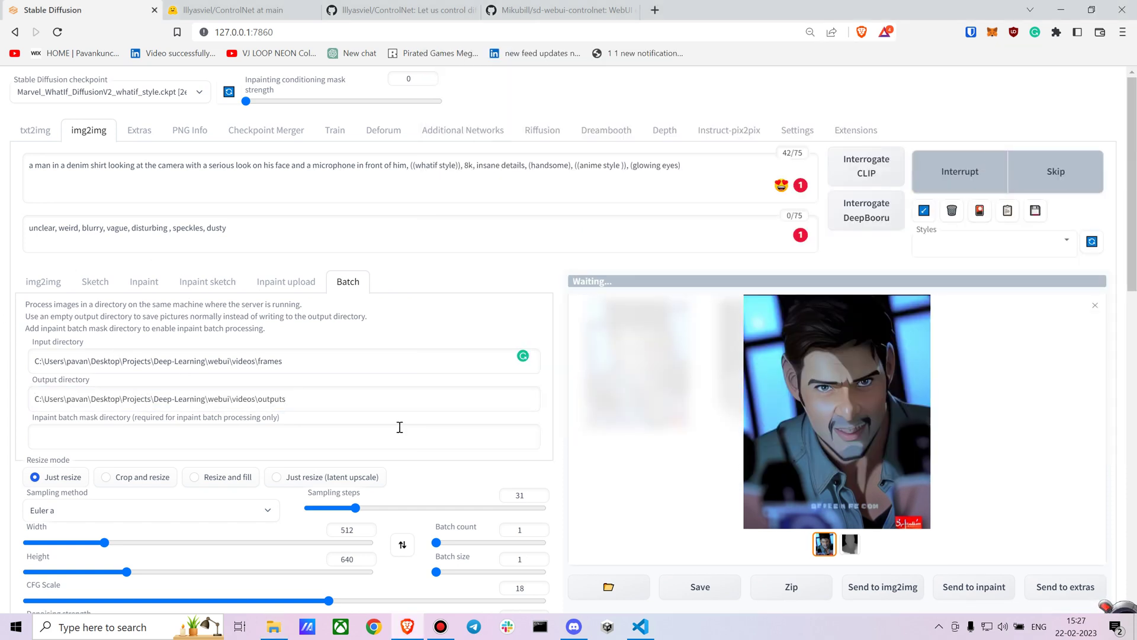
scroll(408, 427, down, 5)
scroll(531, 358, up, 5)
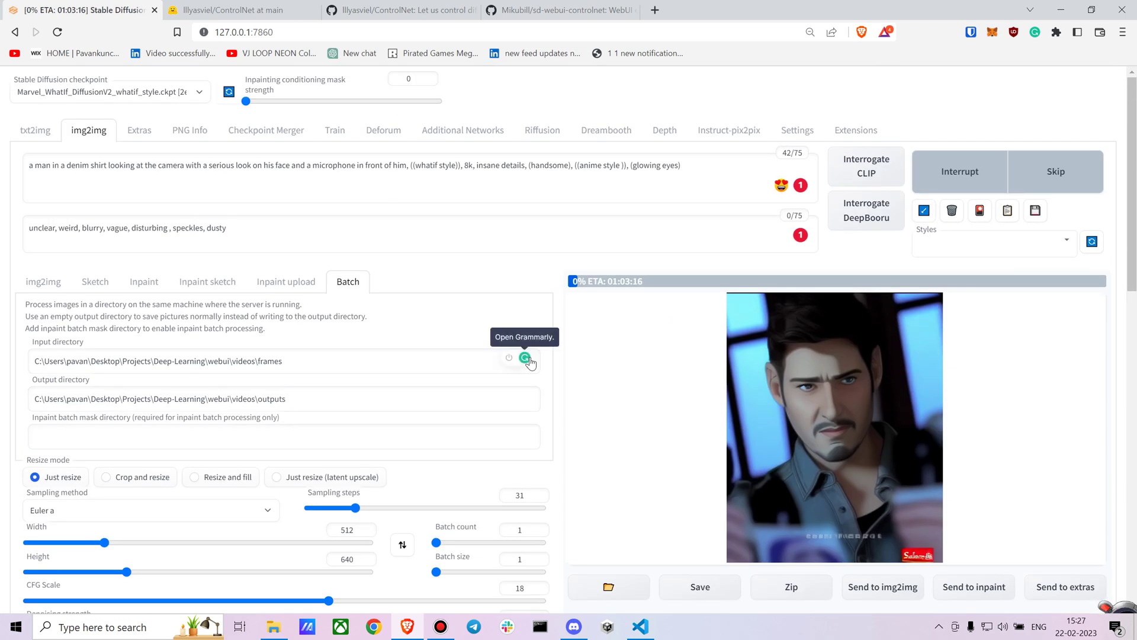
scroll(532, 360, down, 2)
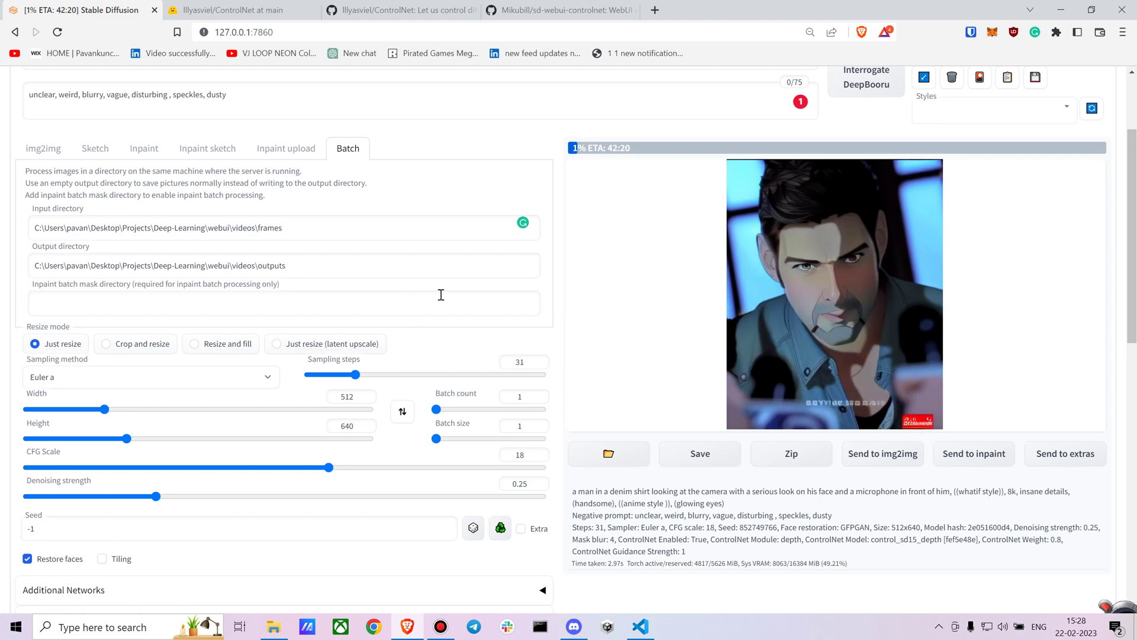
scroll(424, 300, up, 2)
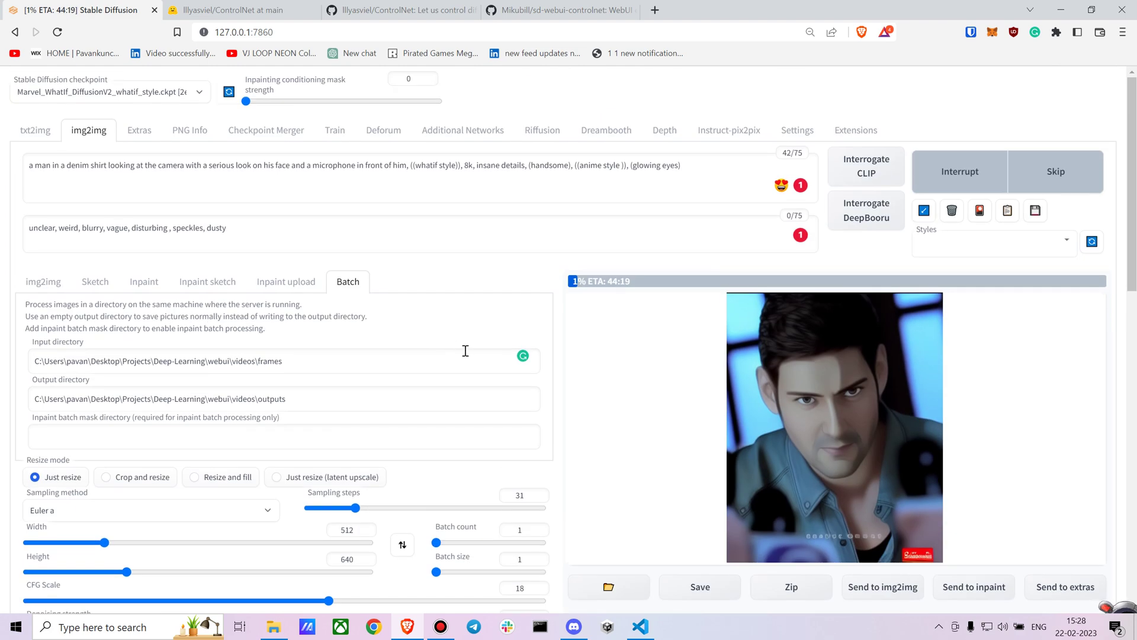